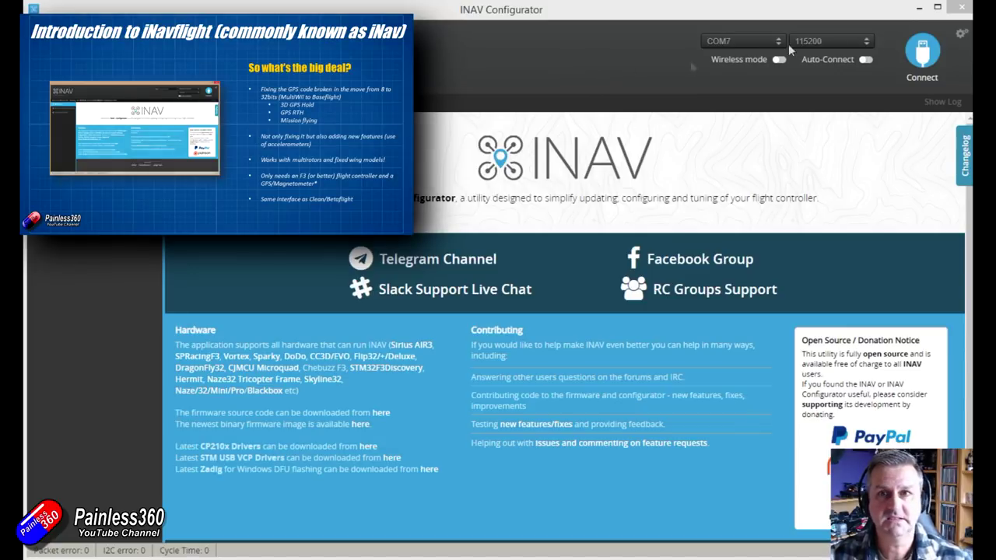
Step: Connect to the flight controller on COM7 at 115200, view the calibration page and open the mixer settings
left_click(924, 54)
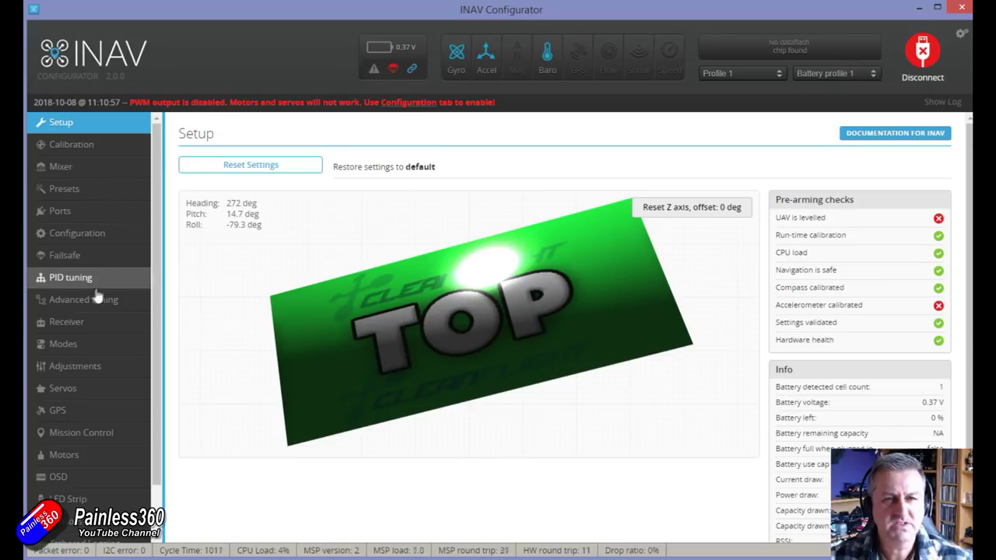
left_click(97, 148)
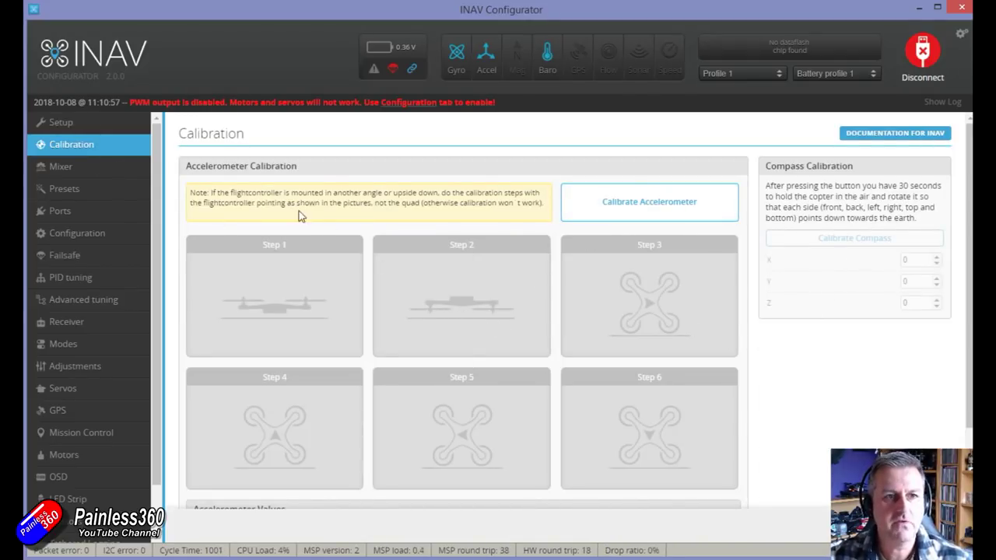
left_click(96, 171)
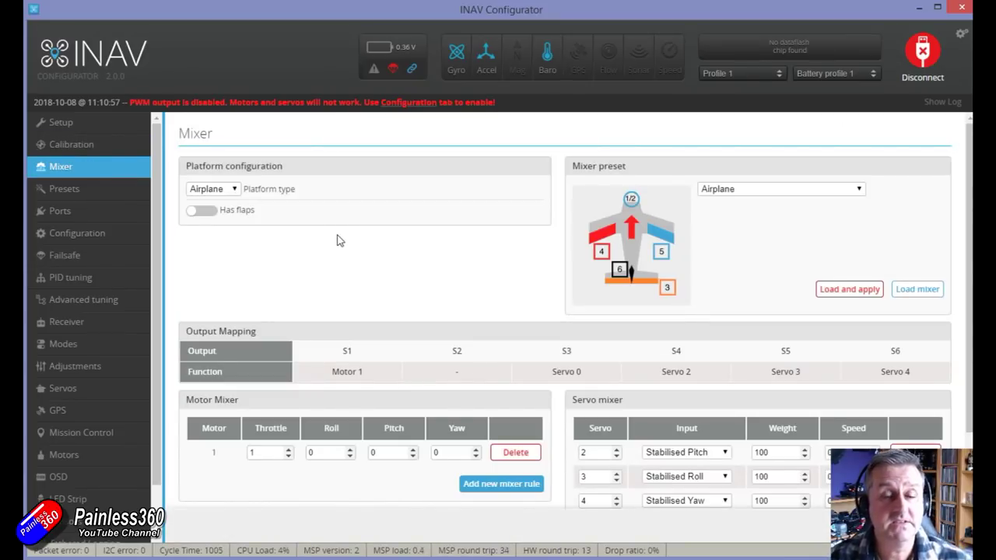
Step: Delete the motor mixer rule and all four servo mixer rules from the Airplane mix
scroll(467, 327, "down", 2)
left_click(516, 369)
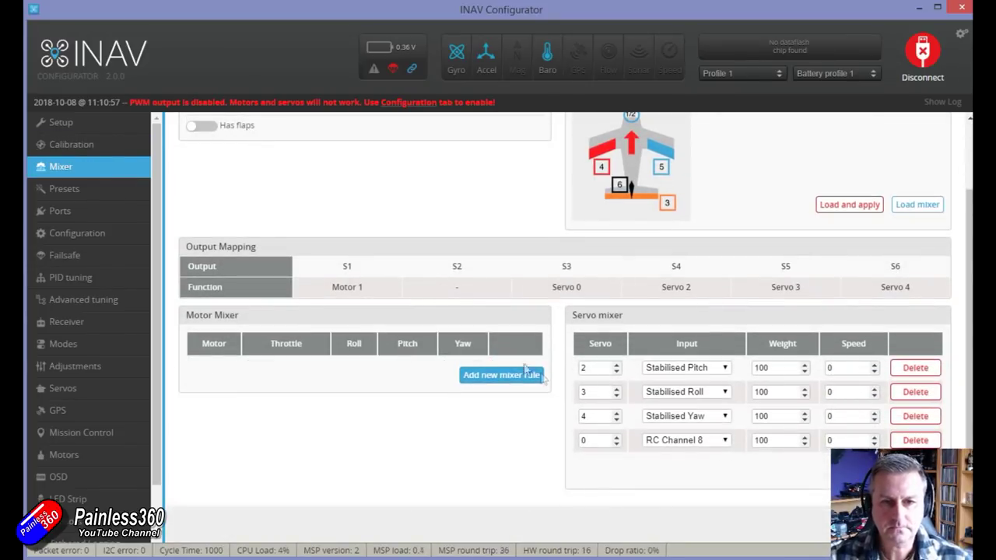
left_click(932, 370)
left_click(927, 392)
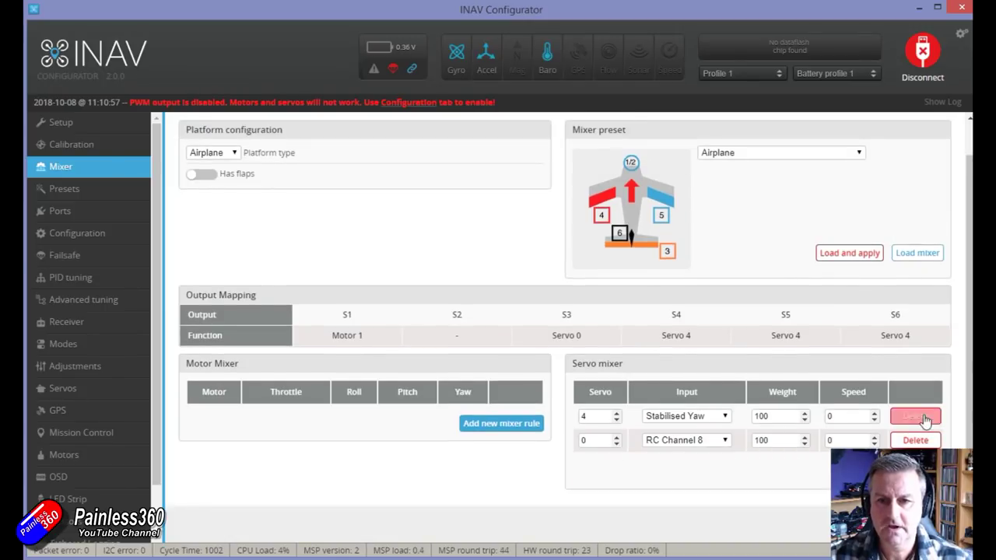
left_click(922, 416)
left_click(916, 441)
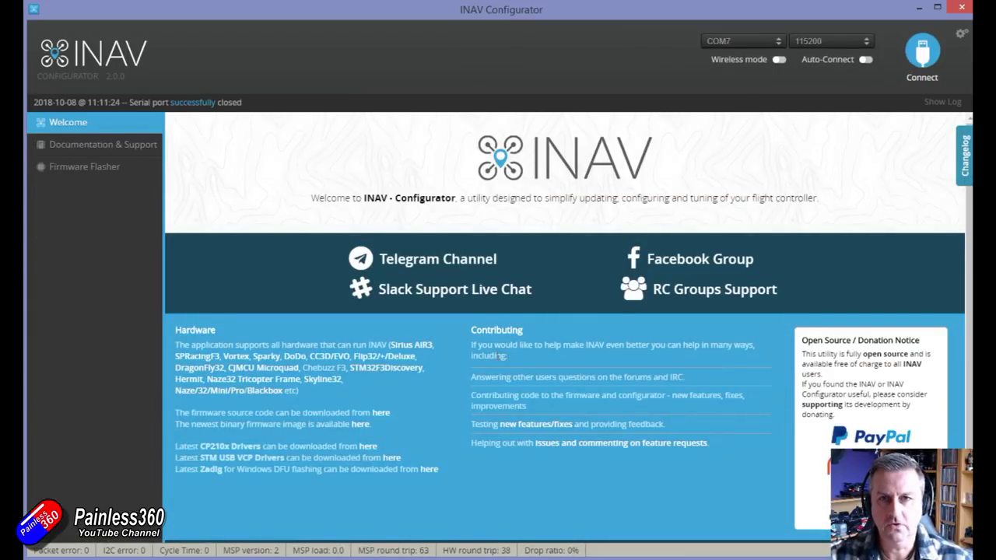
Step: Reconnect to the flight controller and return to the mixer settings after viewing the general configuration
left_click(922, 56)
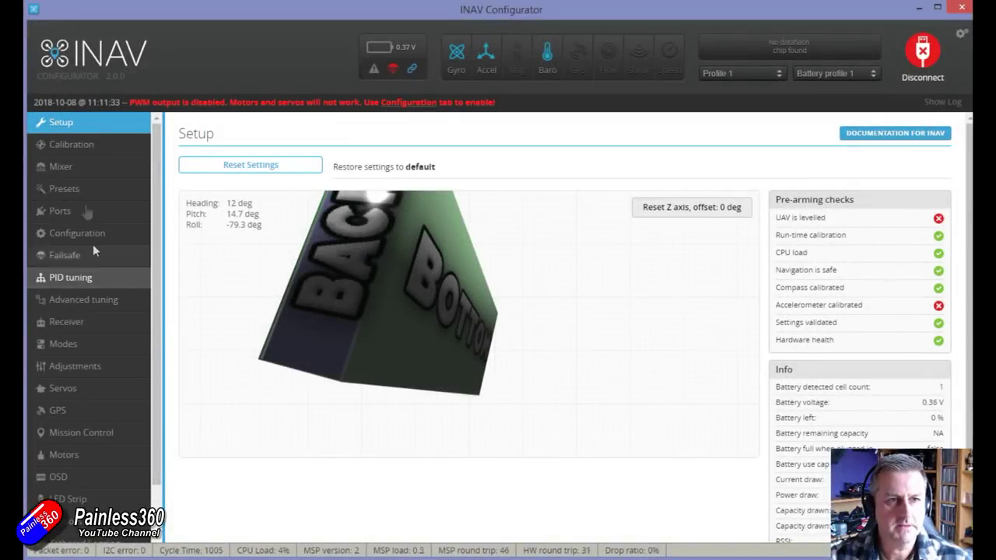
left_click(88, 166)
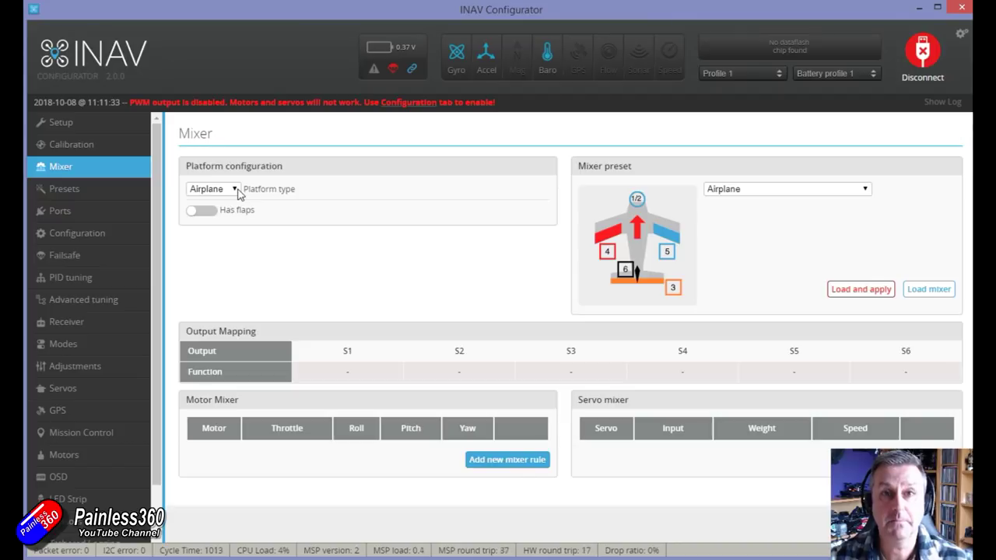
left_click(103, 232)
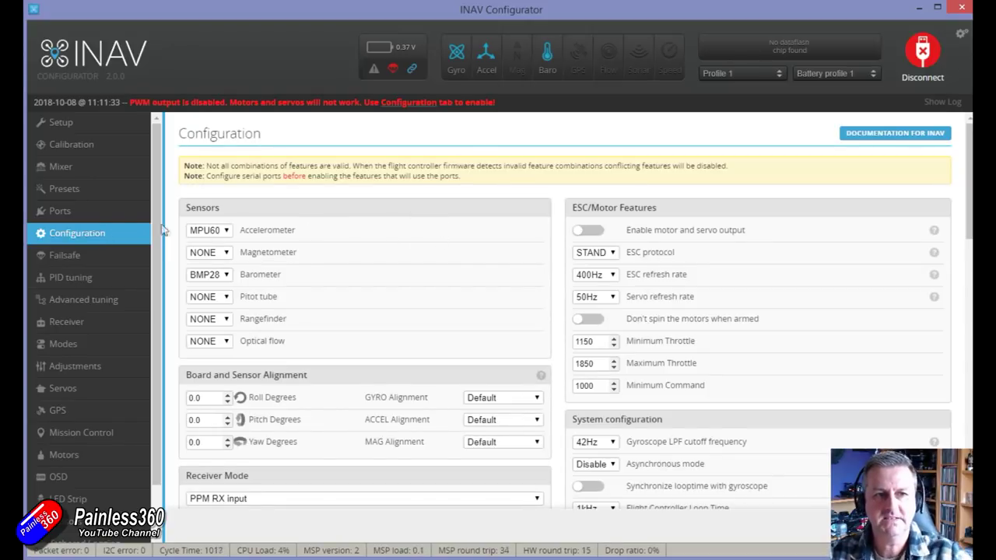
left_click(89, 176)
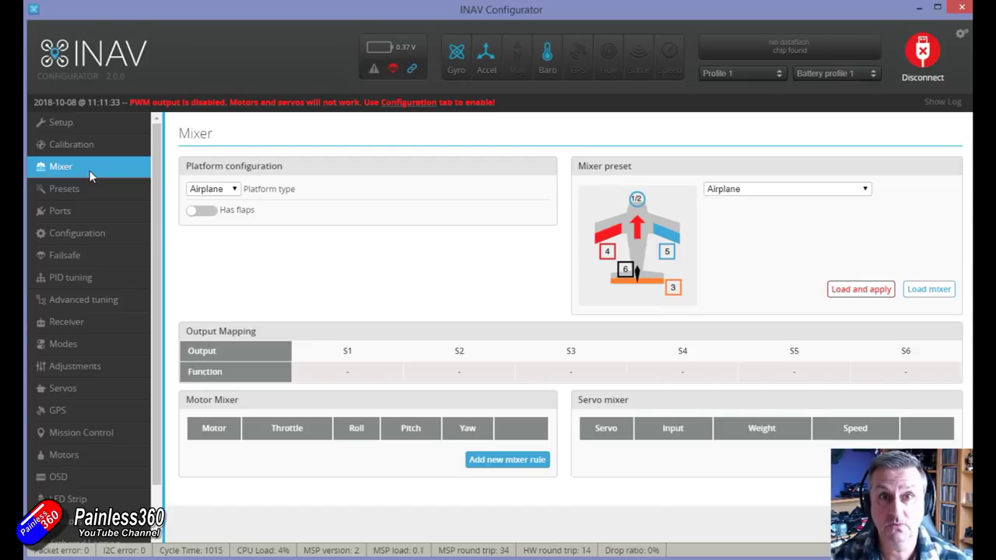
Step: Set the platform type to Multirotor, load the Quad X mixer preset and review its motor outputs
left_click(233, 190)
left_click(209, 201)
left_click(760, 190)
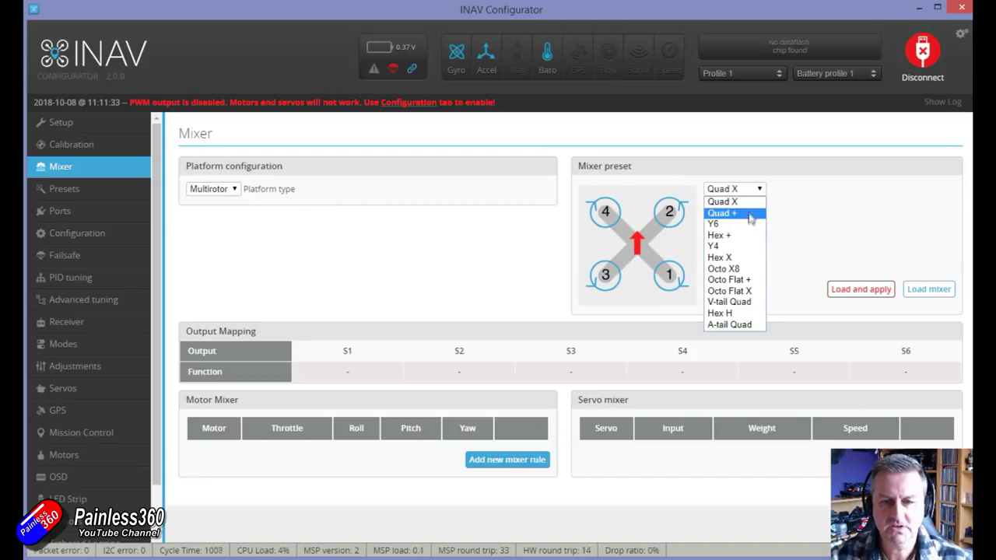
left_click(741, 203)
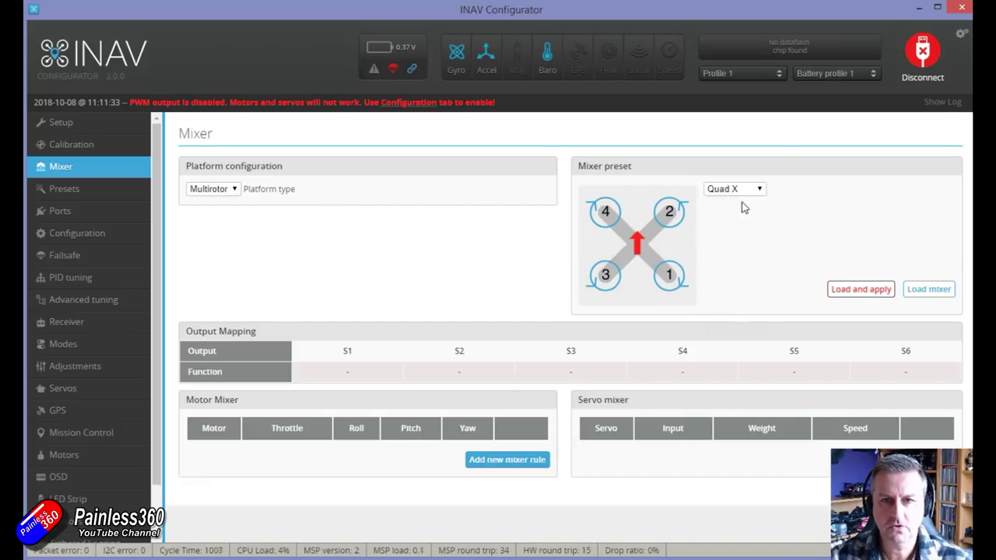
left_click(916, 291)
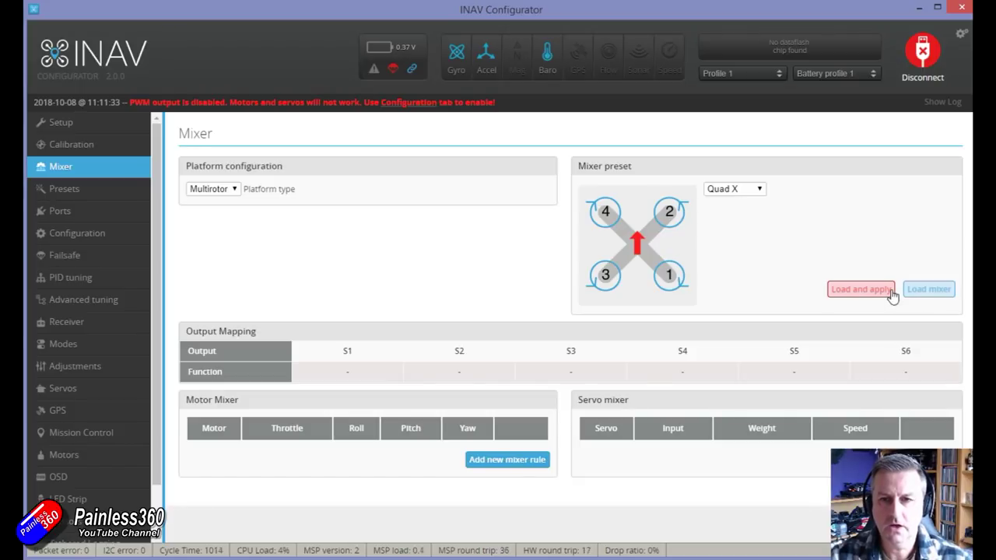
scroll(639, 421, "down", 1)
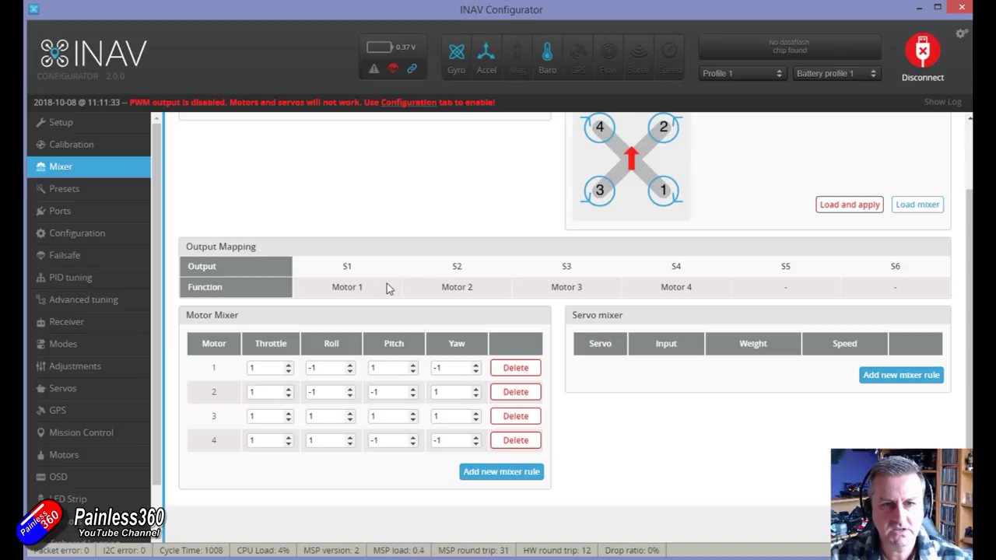
scroll(366, 271, "up", 2)
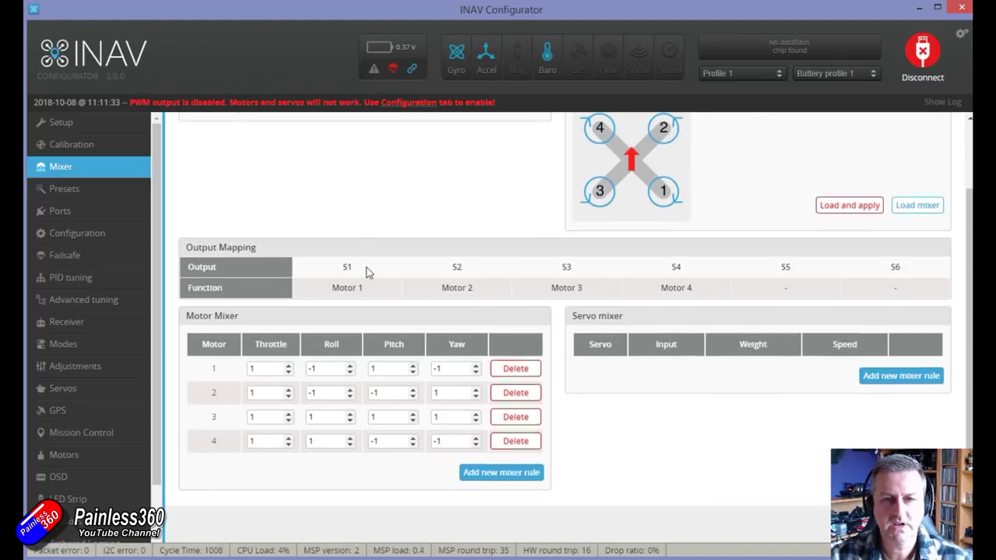
Step: Set the platform type to Airplane, load the Airplane with differential thrust preset and examine the motors' yaw values
left_click(234, 190)
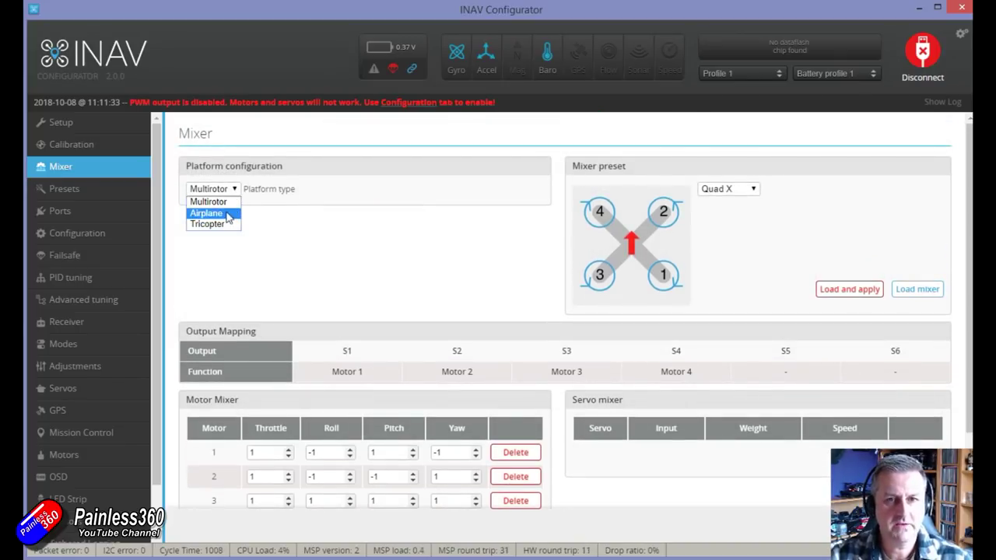
left_click(228, 213)
left_click(858, 190)
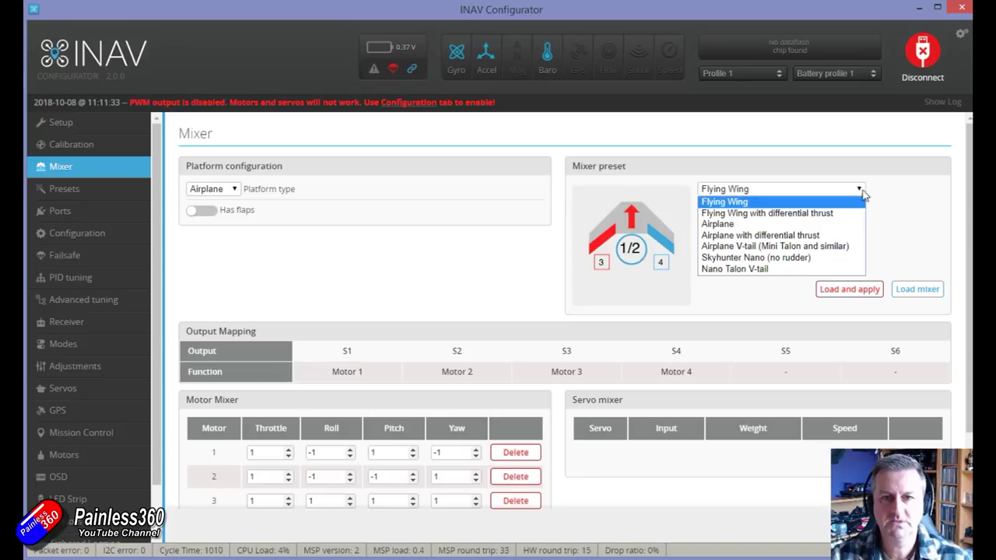
left_click(797, 220)
left_click(860, 192)
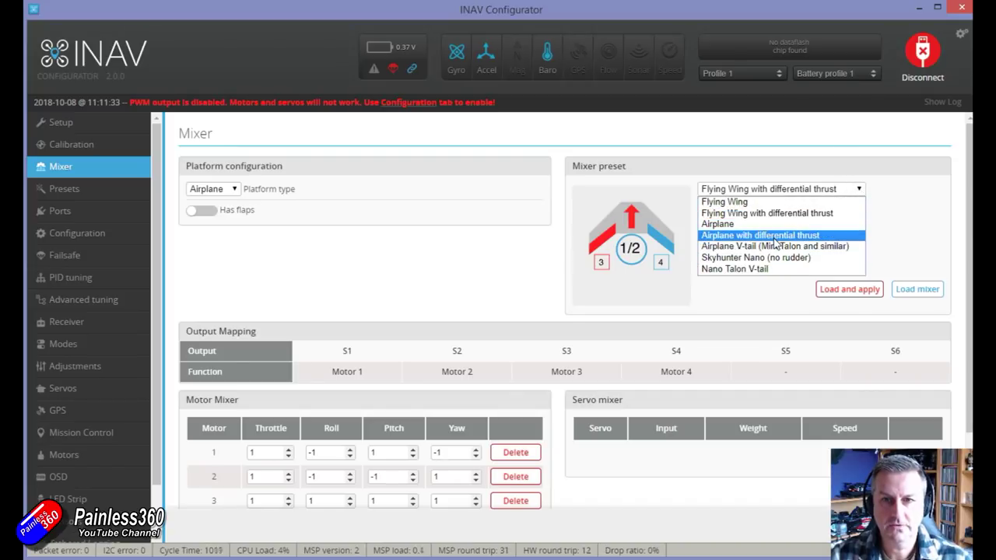
left_click(774, 236)
left_click(917, 289)
scroll(537, 378, "down", 3)
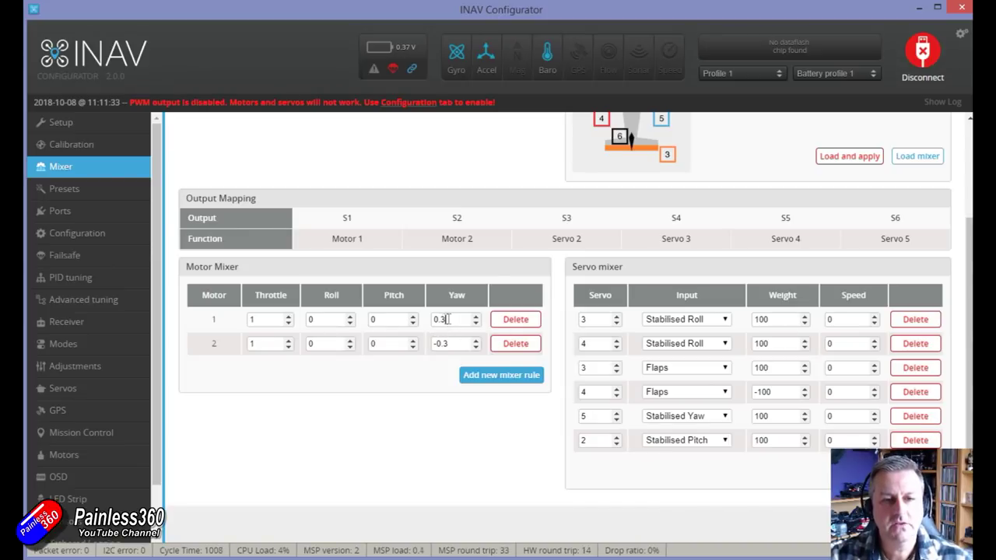
double_click(458, 346)
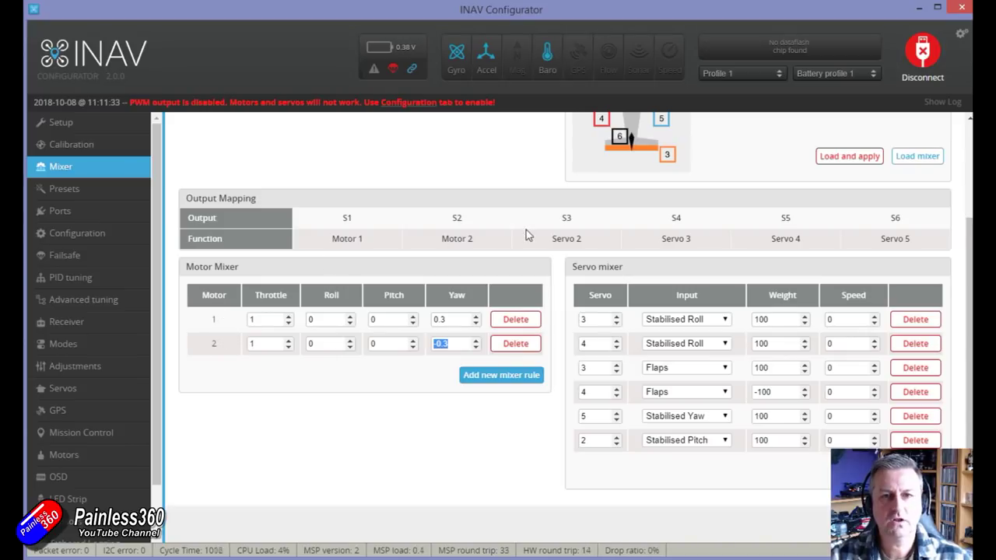
Step: Set the platform type to Tricopter and view its available mixer presets
scroll(526, 230, "up", 1)
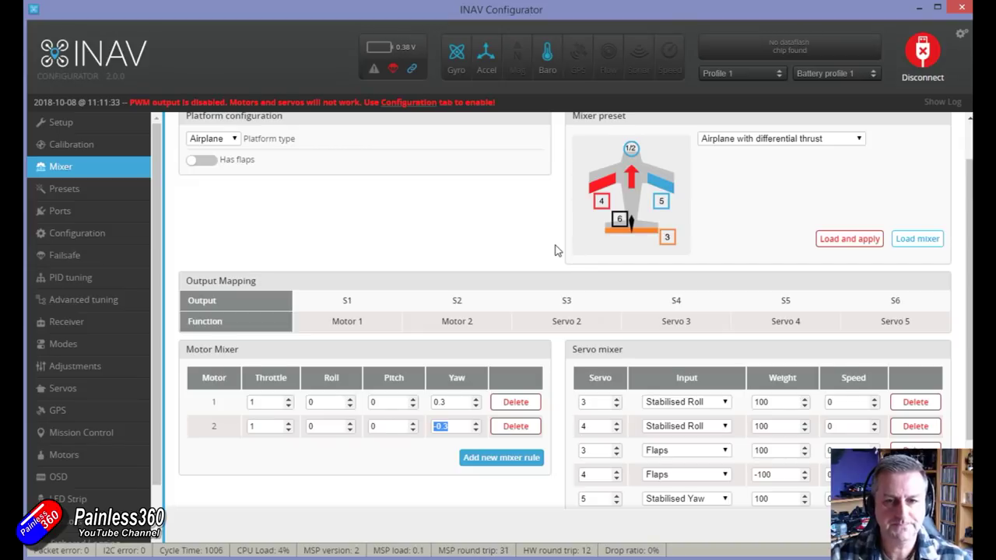
scroll(555, 250, "up", 1)
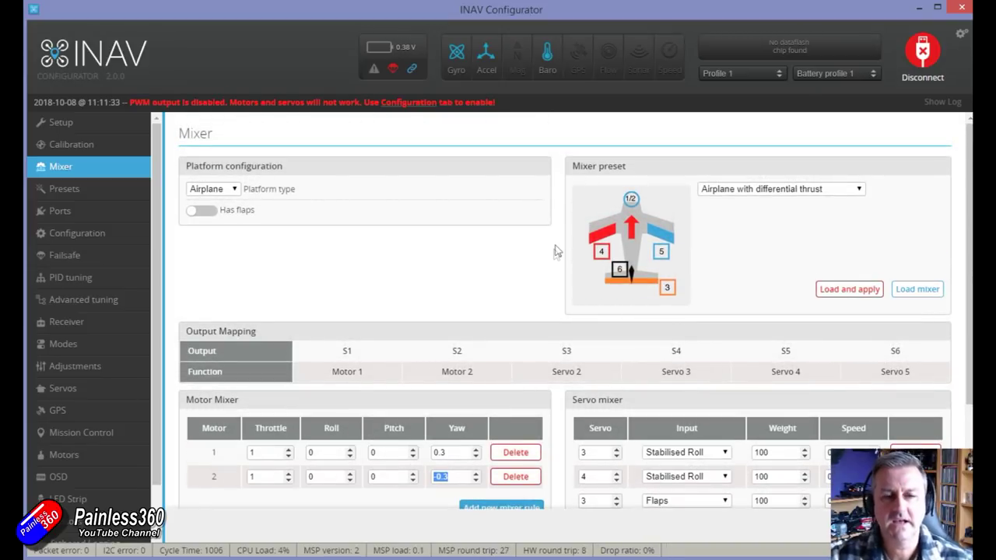
left_click(234, 192)
left_click(209, 224)
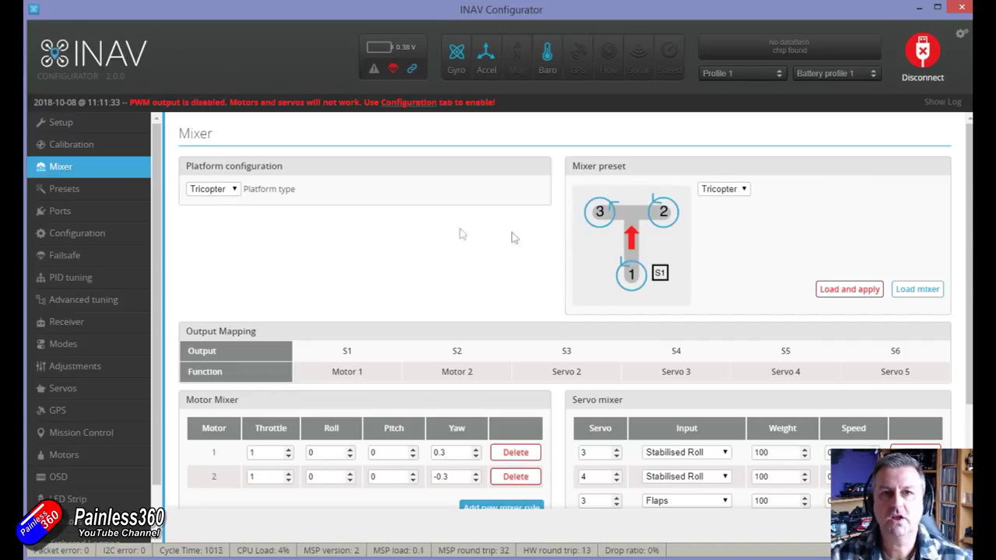
left_click(731, 193)
left_click(521, 257)
Step: Set the platform type to Airplane and load the Airplane mixer preset
left_click(233, 189)
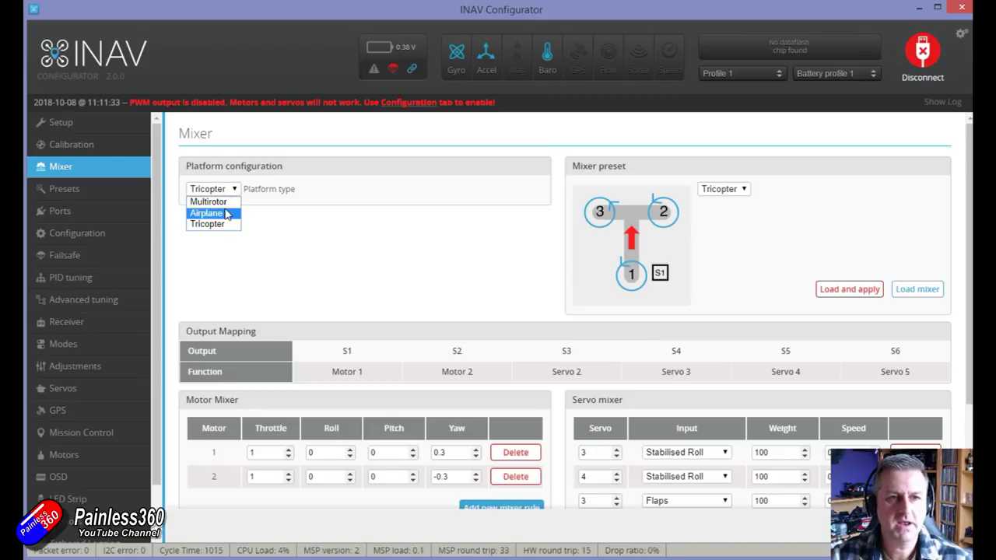
left_click(225, 213)
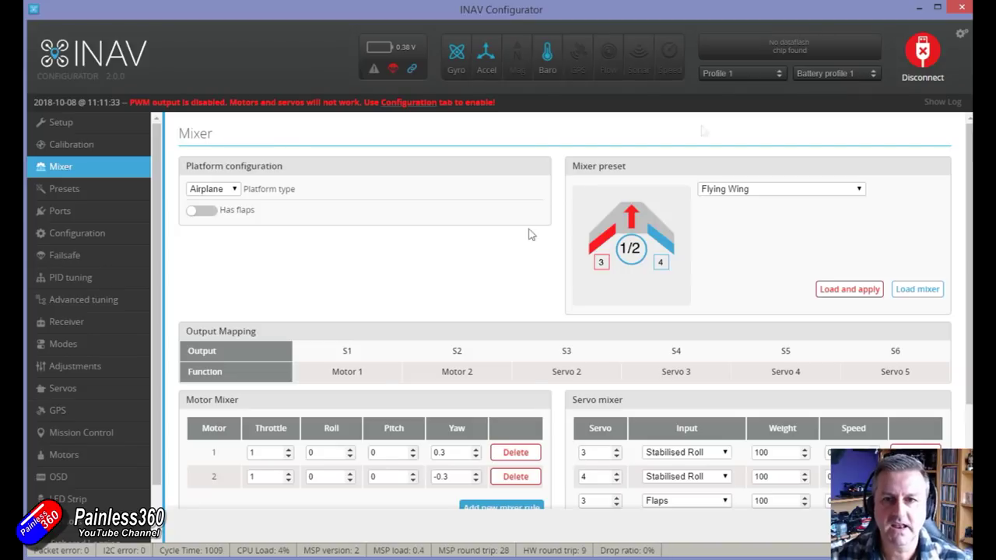
left_click(860, 188)
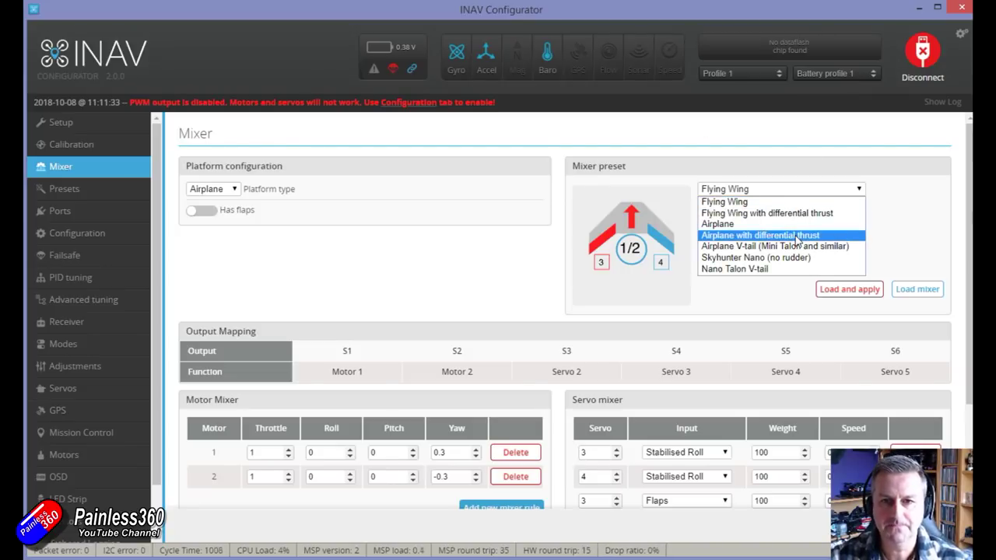
left_click(748, 224)
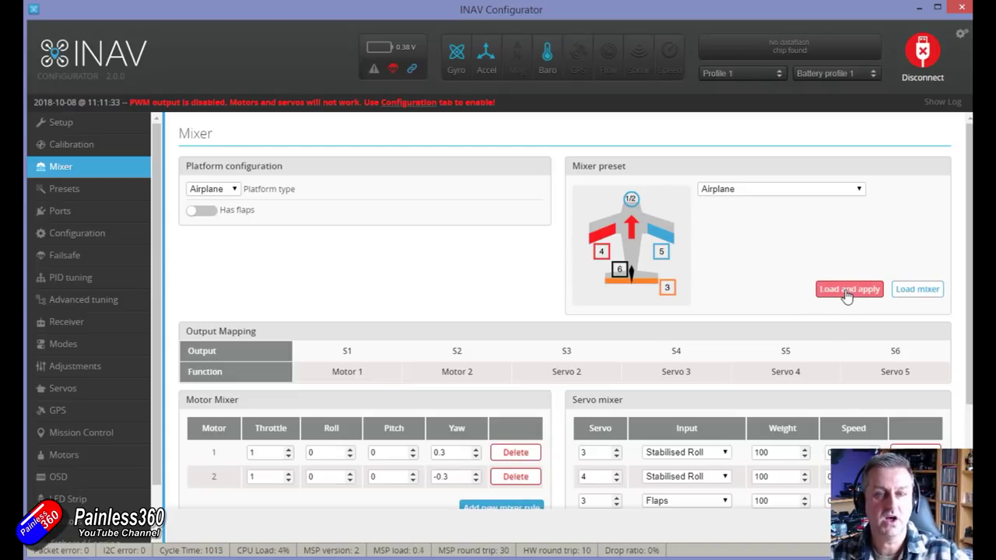
left_click(916, 288)
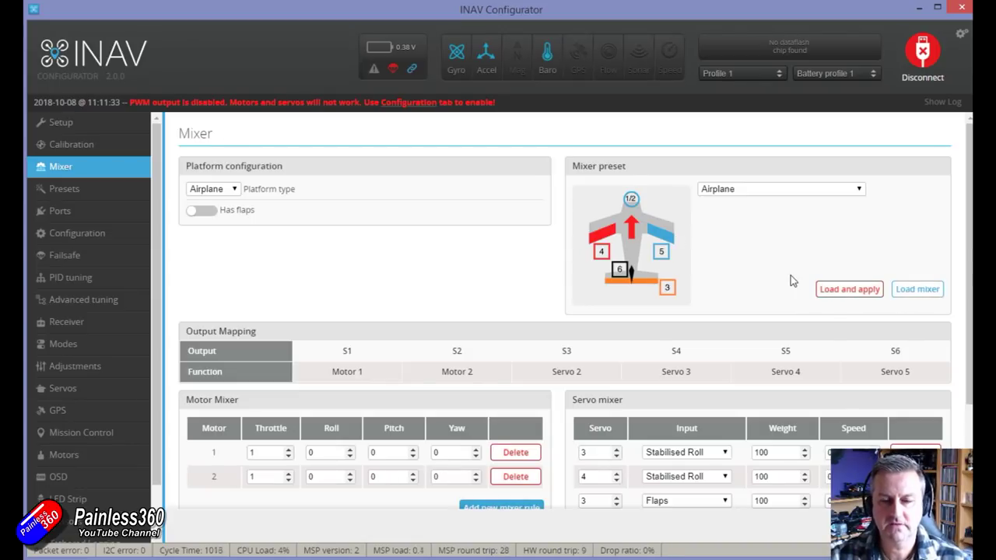
Step: Compare the Airplane preset's outputs with its servo rules, and delete the two Flaps rules for servos 3 and 4
scroll(791, 275, "down", 2)
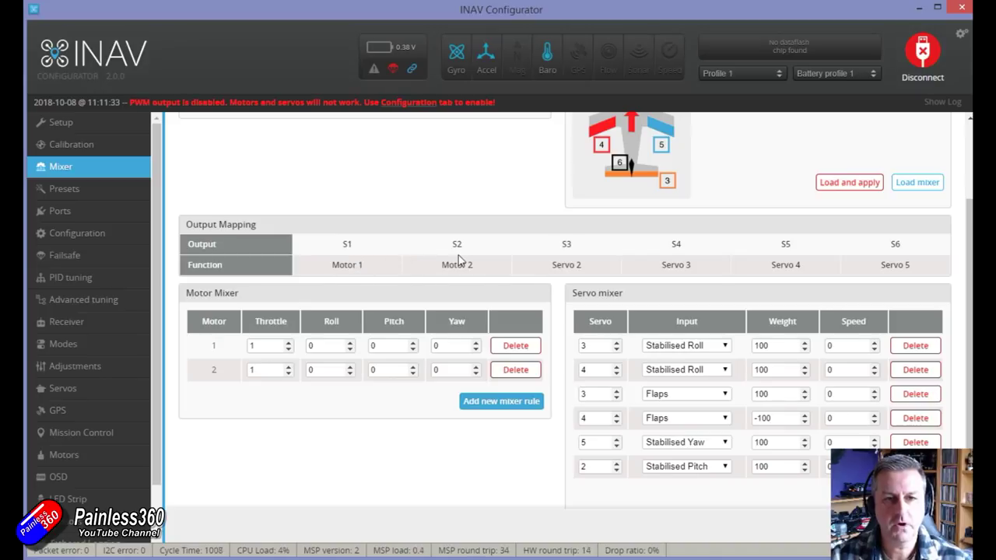
scroll(458, 255, "up", 2)
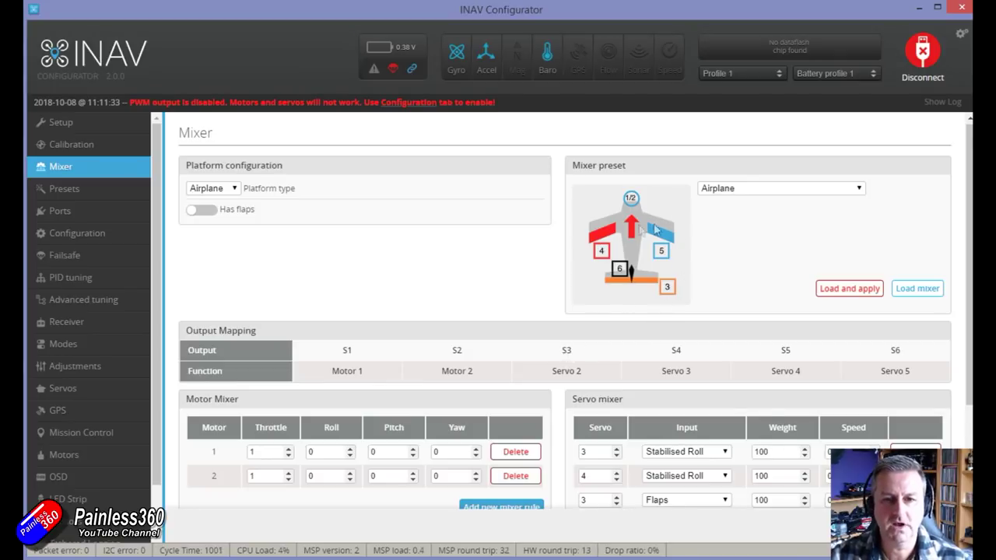
scroll(628, 370, "down", 3)
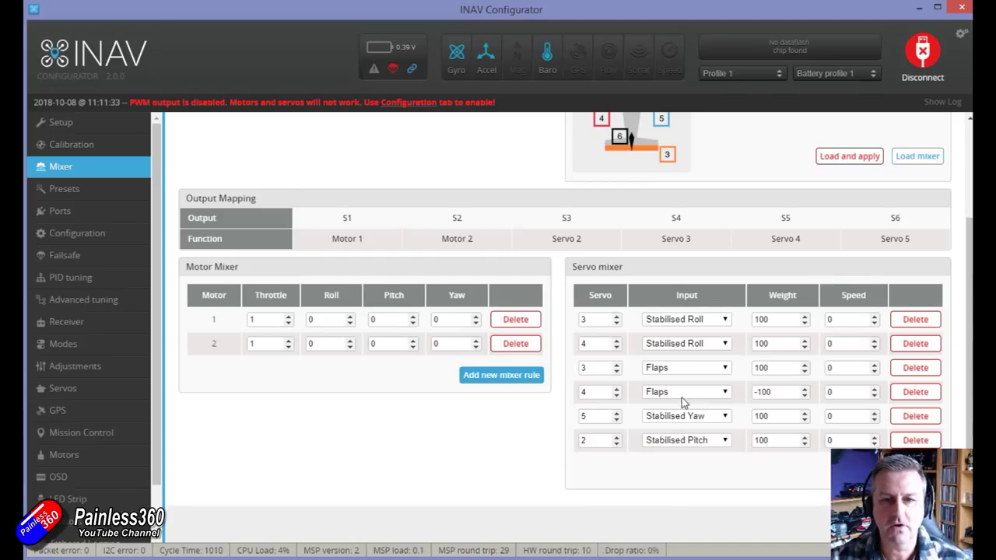
scroll(705, 405, "up", 3)
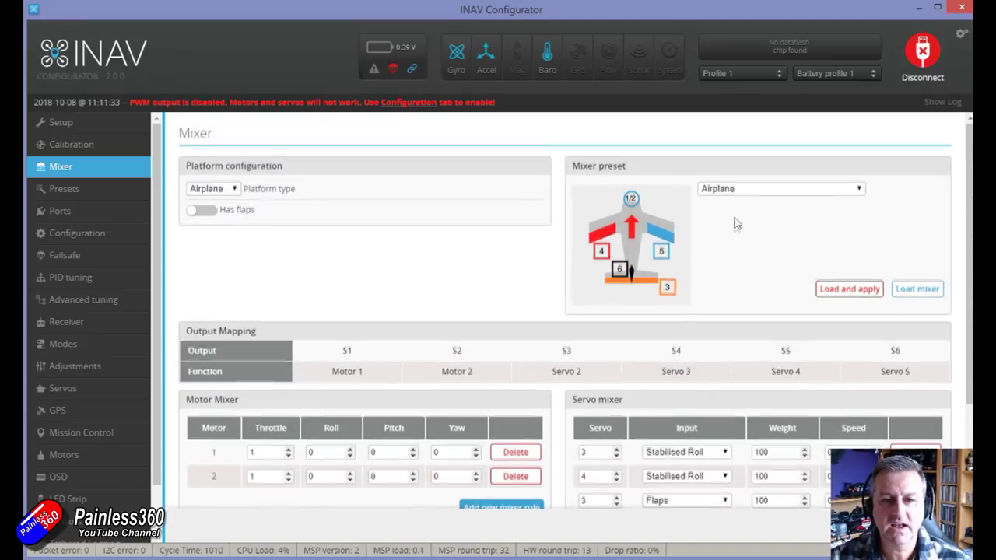
scroll(736, 223, "down", 3)
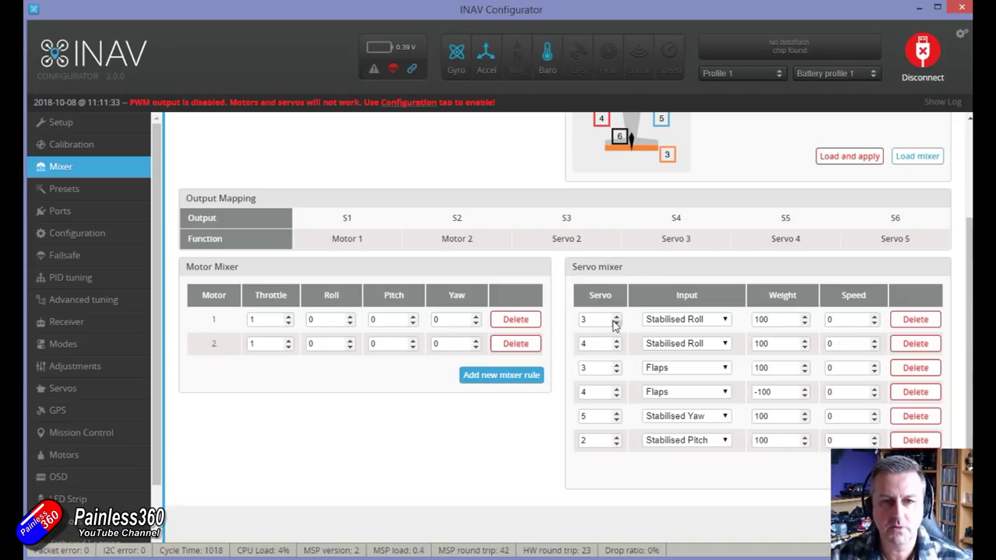
left_click_drag(595, 368, 531, 368)
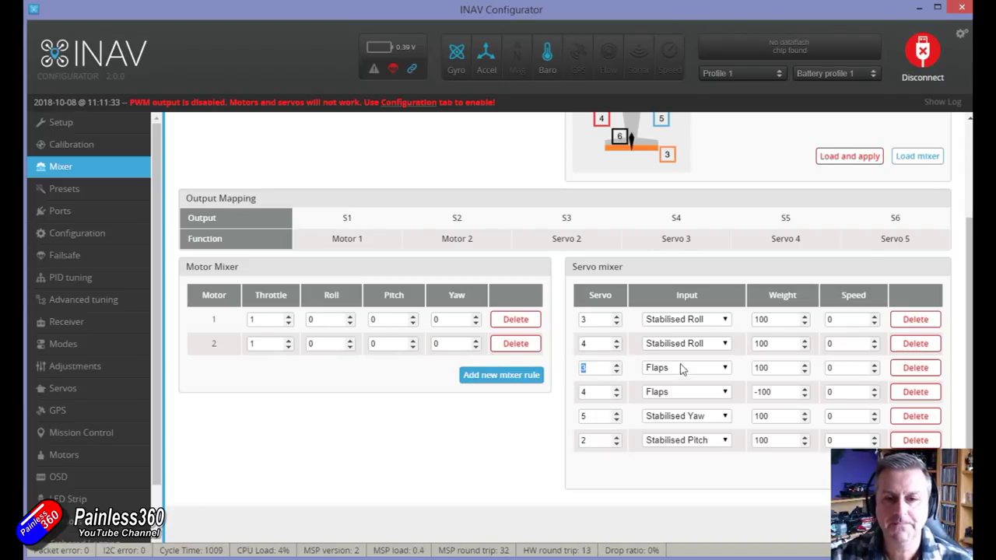
left_click(915, 367)
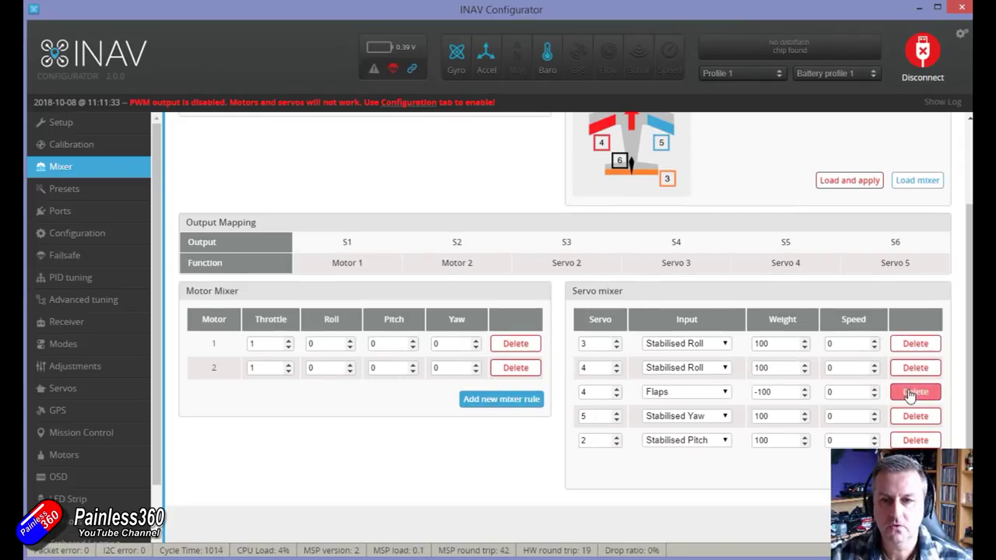
left_click(915, 391)
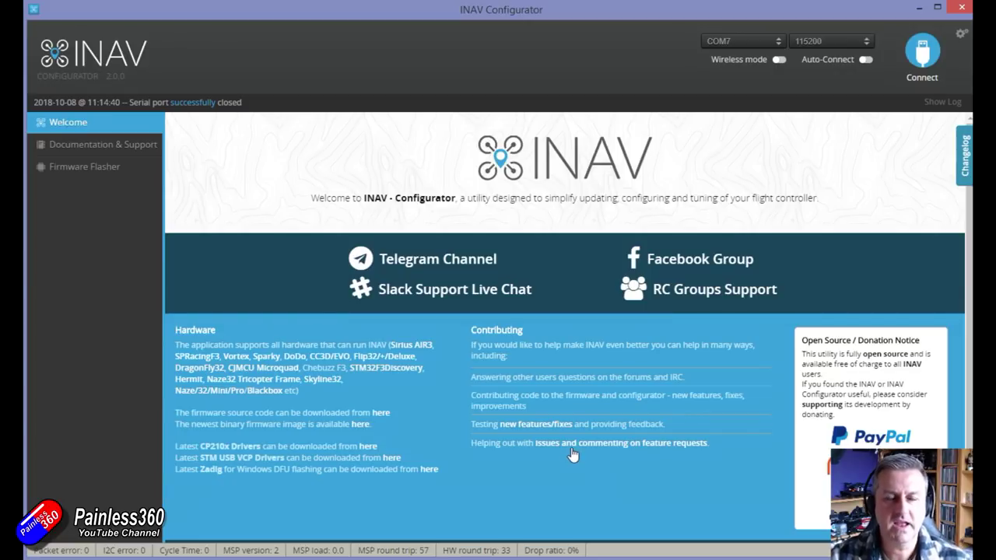
Step: Reconnect to the flight controller on COM7 at 115200 and check the servo rules in the mixer
left_click(923, 53)
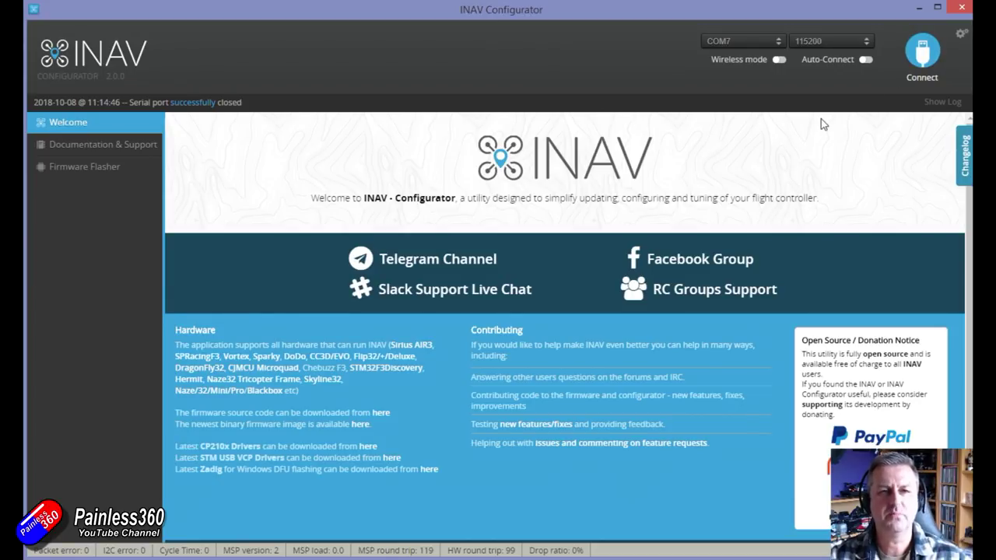
left_click(922, 52)
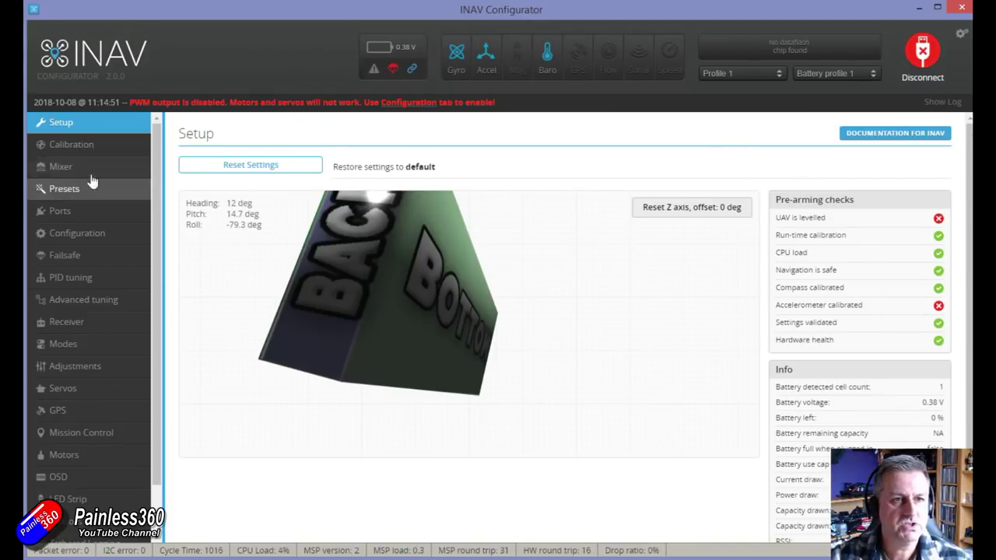
left_click(89, 166)
scroll(701, 358, "down", 1)
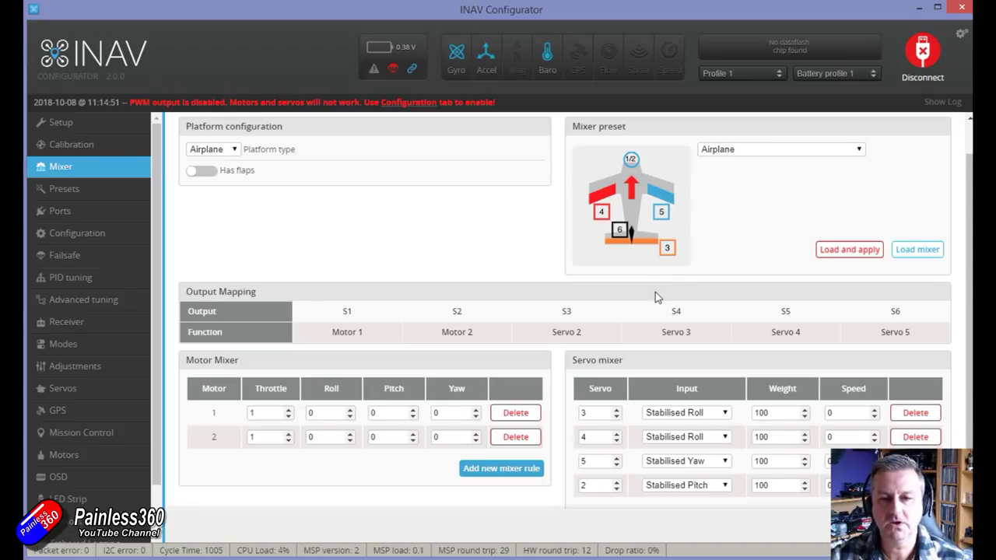
Step: Delete all remaining rules from the servo mixer
left_click(915, 412)
left_click(915, 412)
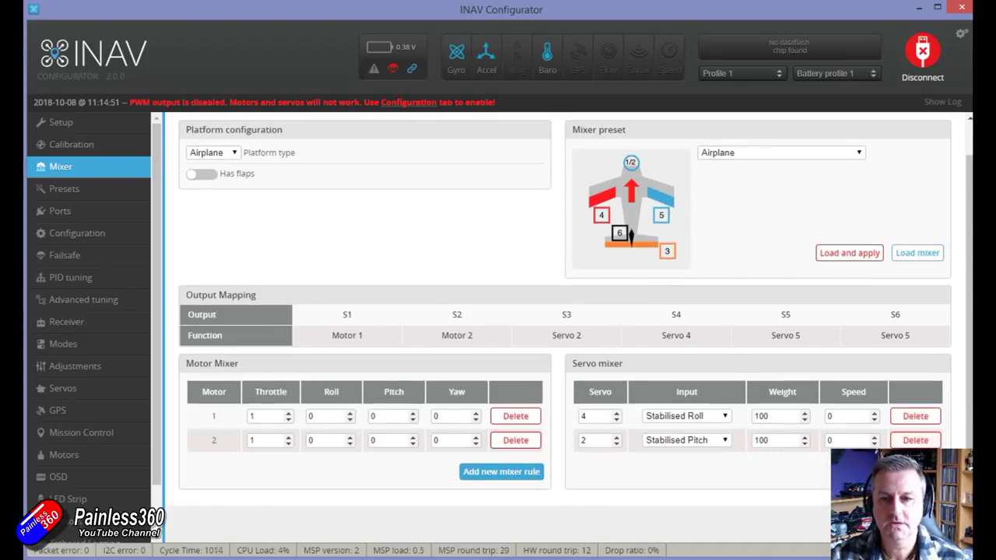
left_click(914, 412)
left_click(915, 415)
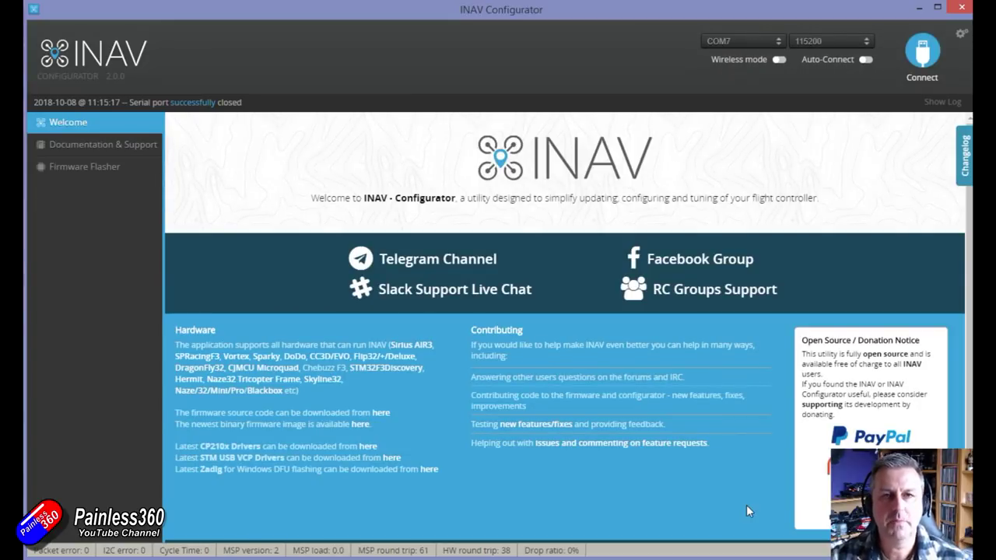
Step: Reconnect to the flight controller, check the mixer's output mapping and view the servo configuration page
left_click(922, 51)
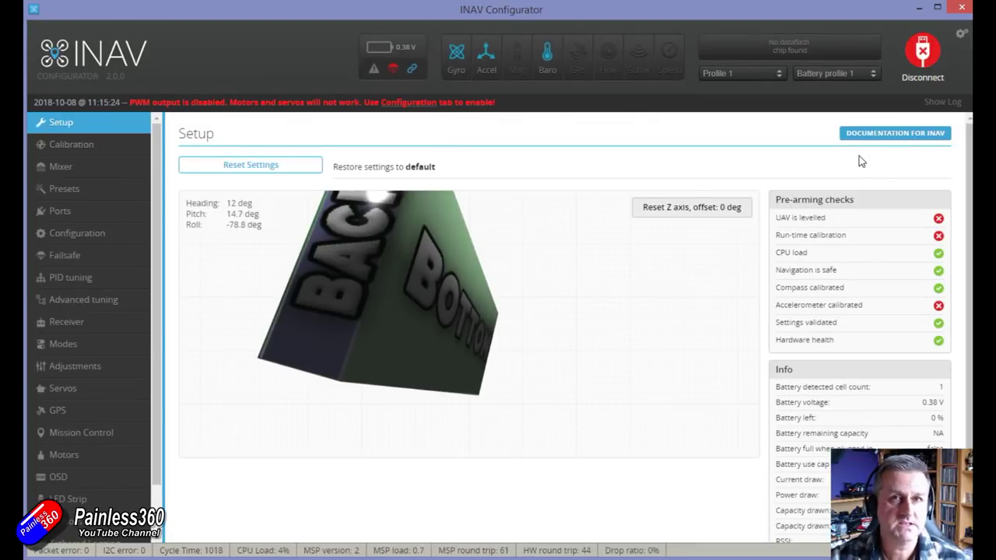
left_click(77, 171)
scroll(599, 420, "down", 1)
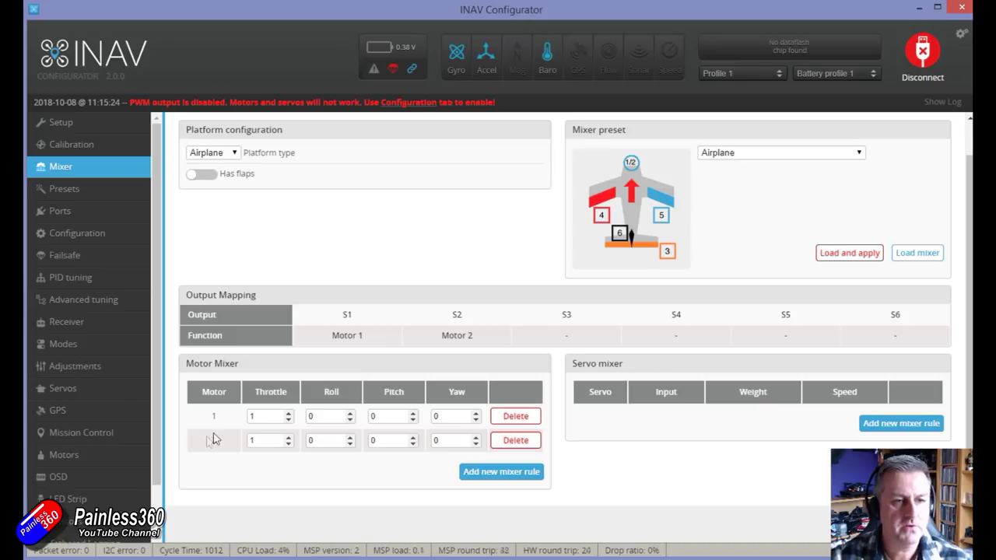
left_click(56, 386)
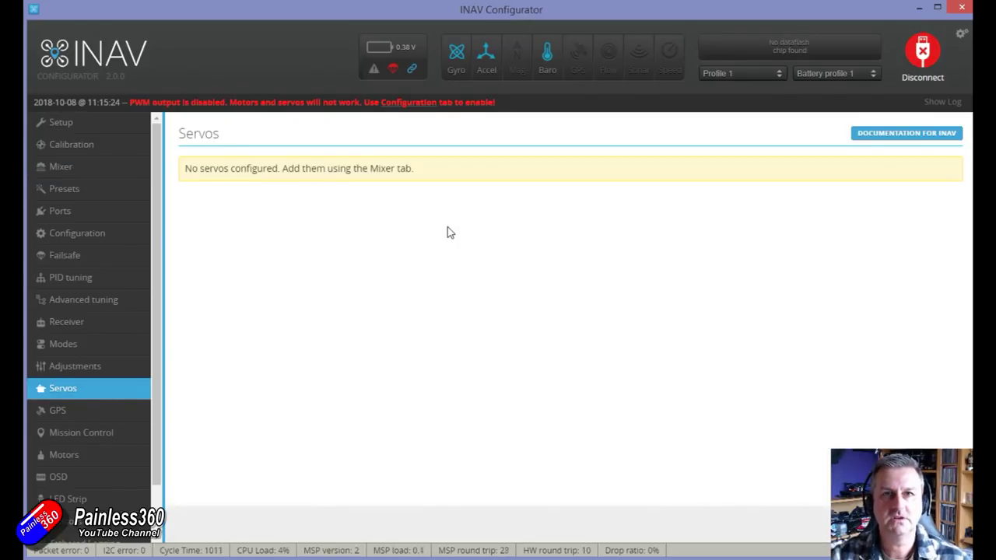
Step: Add a servo mixer rule for servo 2 with Stabilised Roll as its input
left_click(113, 170)
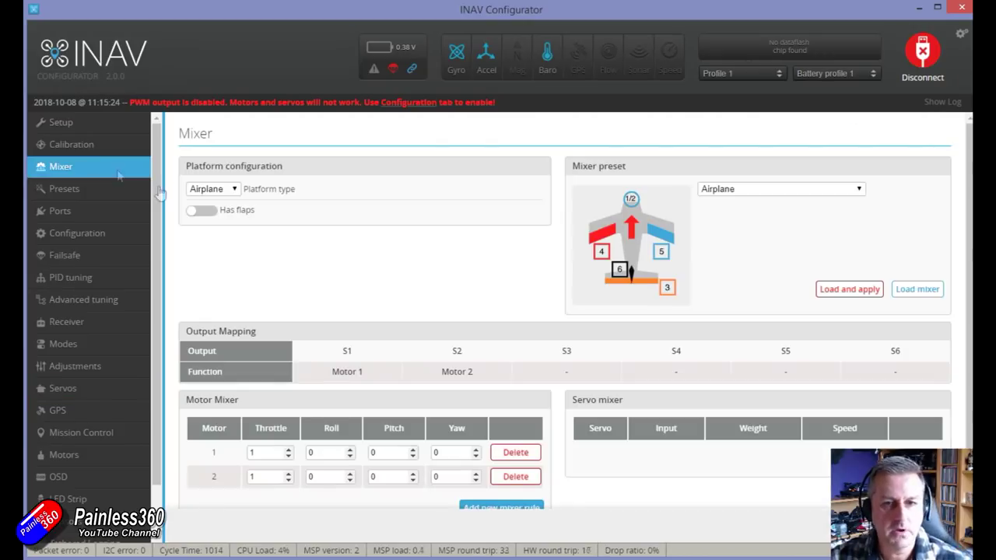
scroll(700, 420, "down", 1)
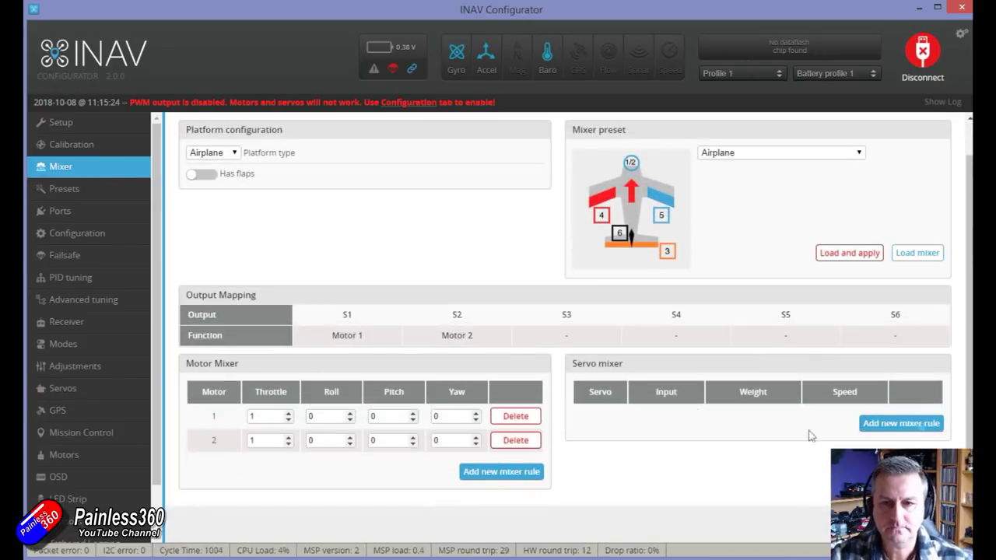
left_click(920, 423)
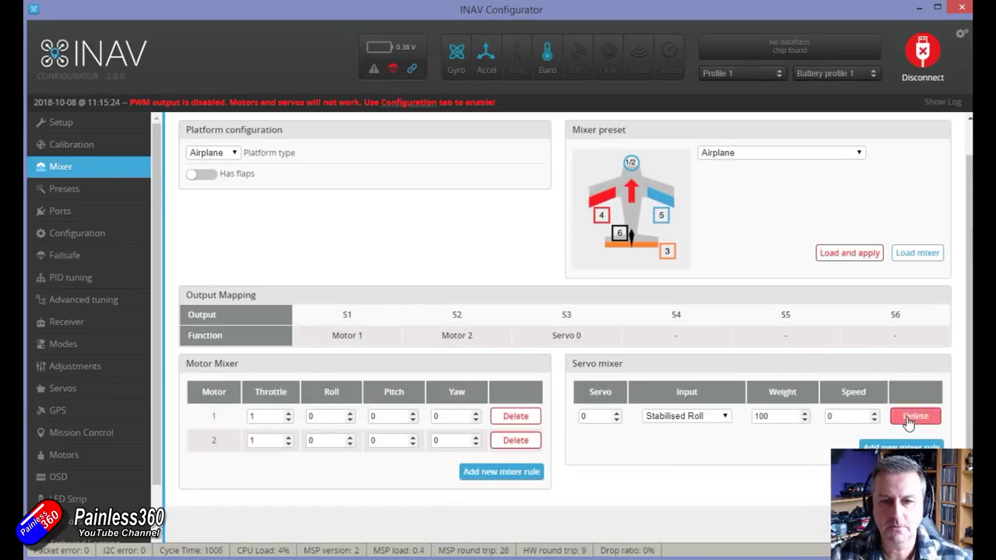
left_click(616, 413)
left_click(616, 413)
left_click(616, 413)
left_click(616, 413)
left_click(616, 413)
left_click(616, 413)
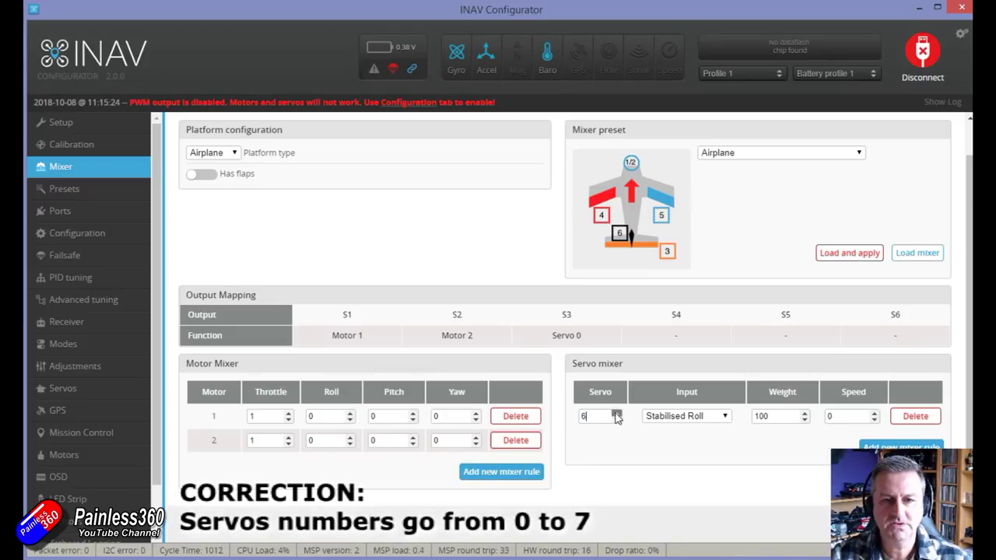
left_click(616, 421)
left_click(616, 421)
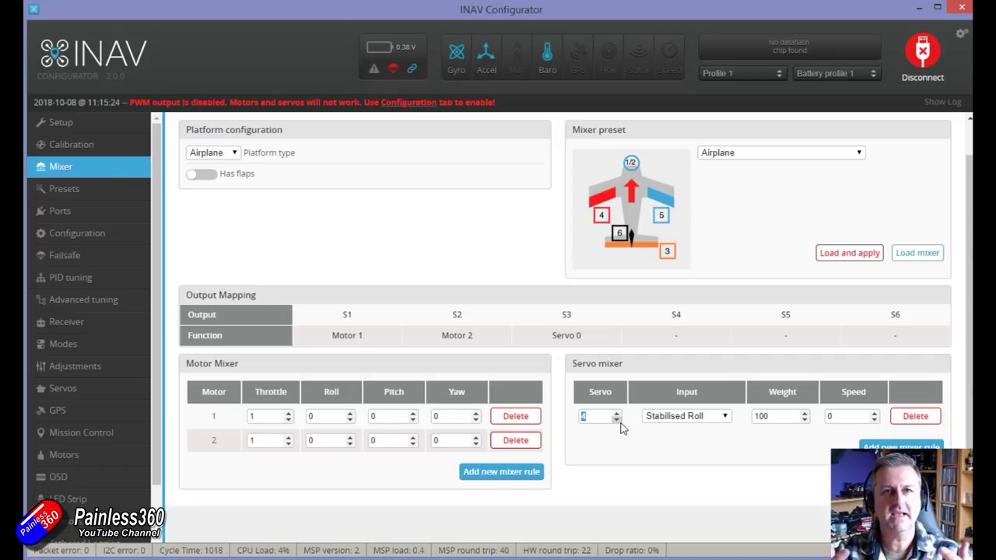
left_click(617, 421)
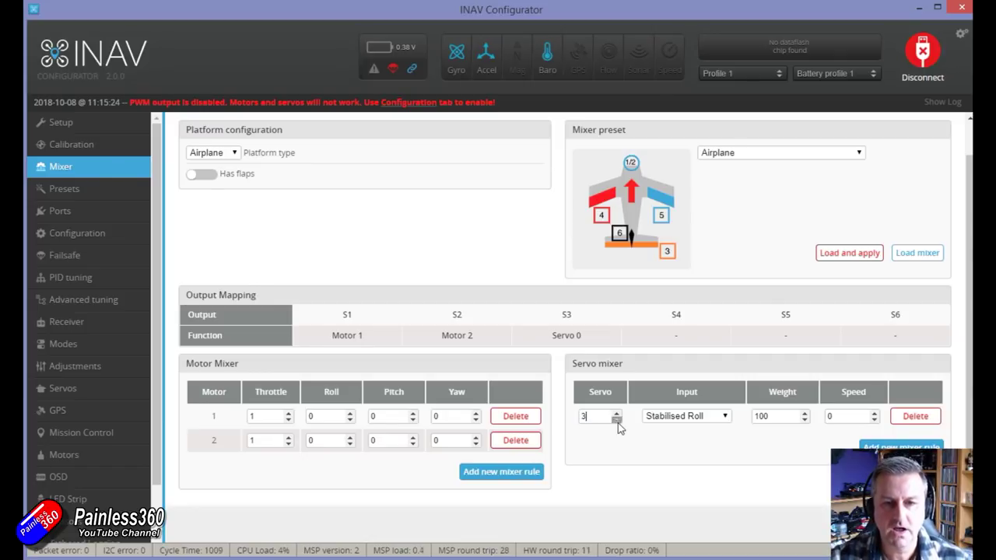
left_click(616, 421)
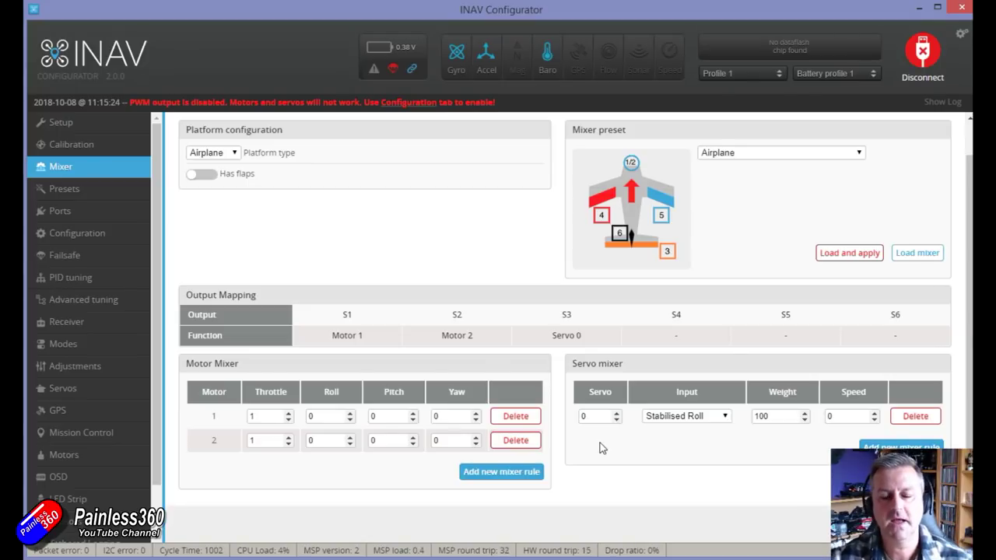
left_click(616, 414)
left_click(616, 414)
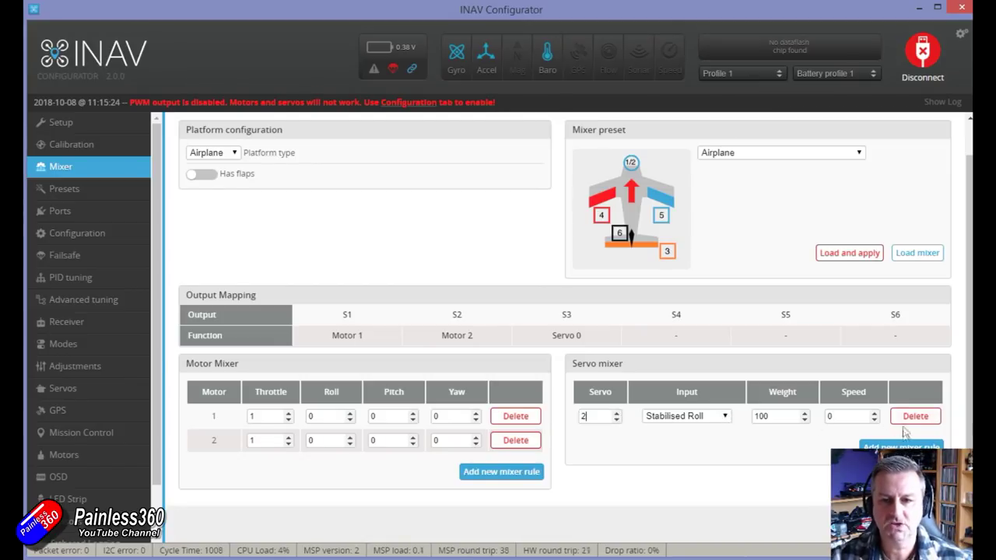
Step: Add a second servo mixer rule for servo 3 with Stabilised Pitch as its input
left_click(906, 446)
left_click(616, 437)
left_click(616, 437)
left_click(616, 437)
left_click(720, 441)
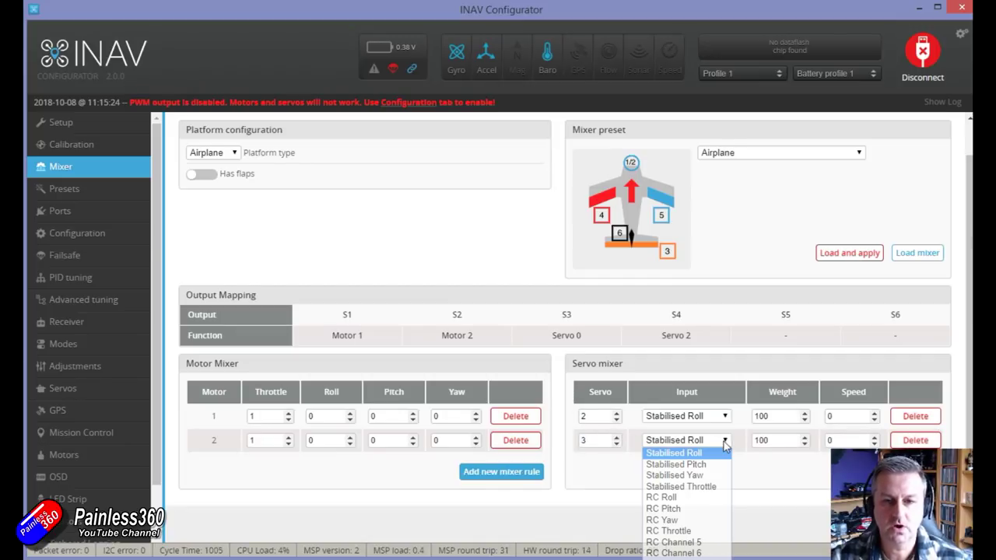
left_click(675, 463)
Step: Add a third servo mixer rule for servo 4 with Stabilised Yaw as its input
left_click(907, 470)
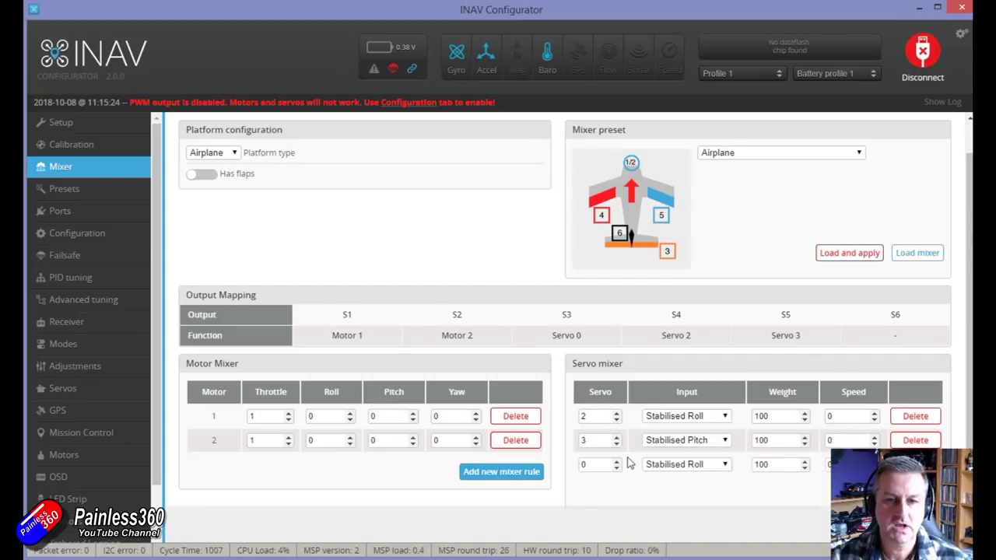
left_click(616, 461)
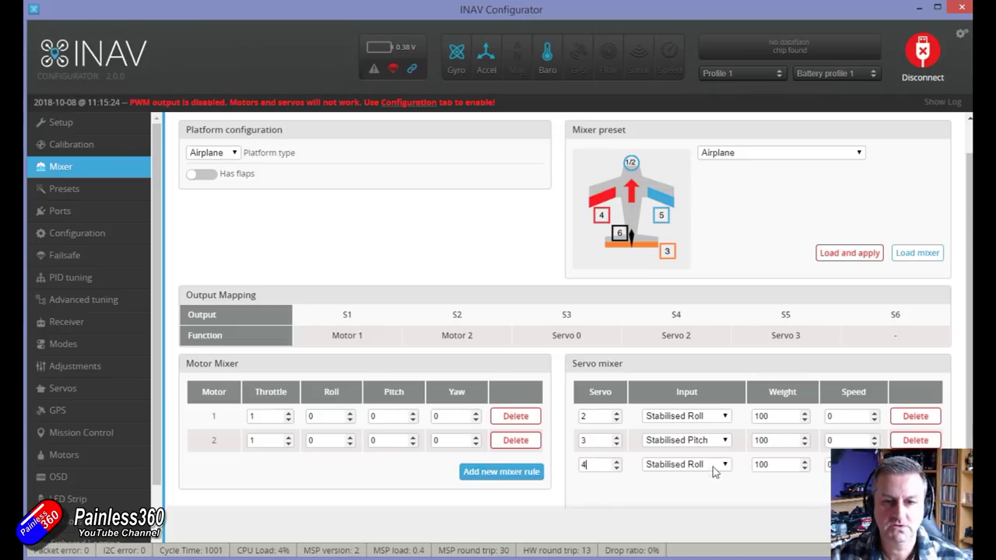
left_click(724, 465)
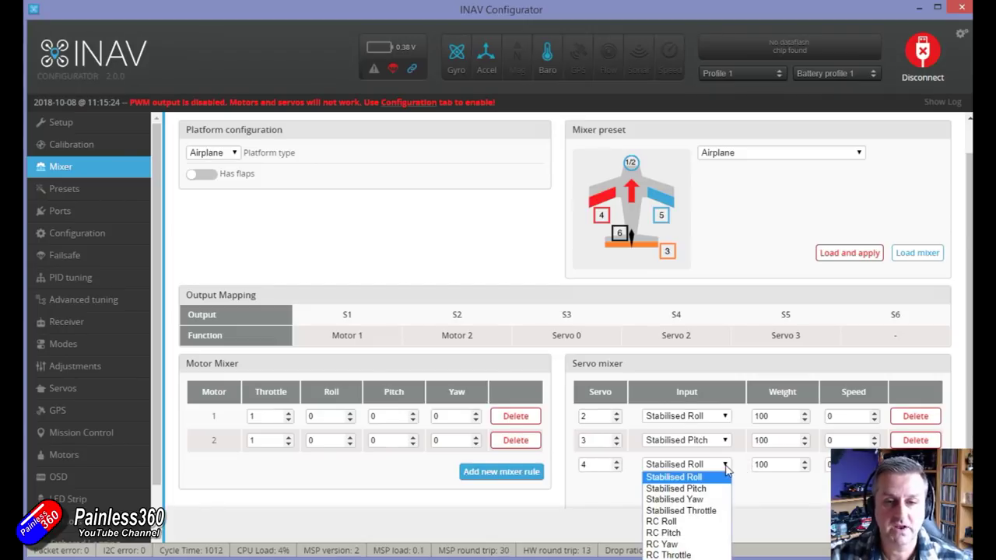
left_click(697, 499)
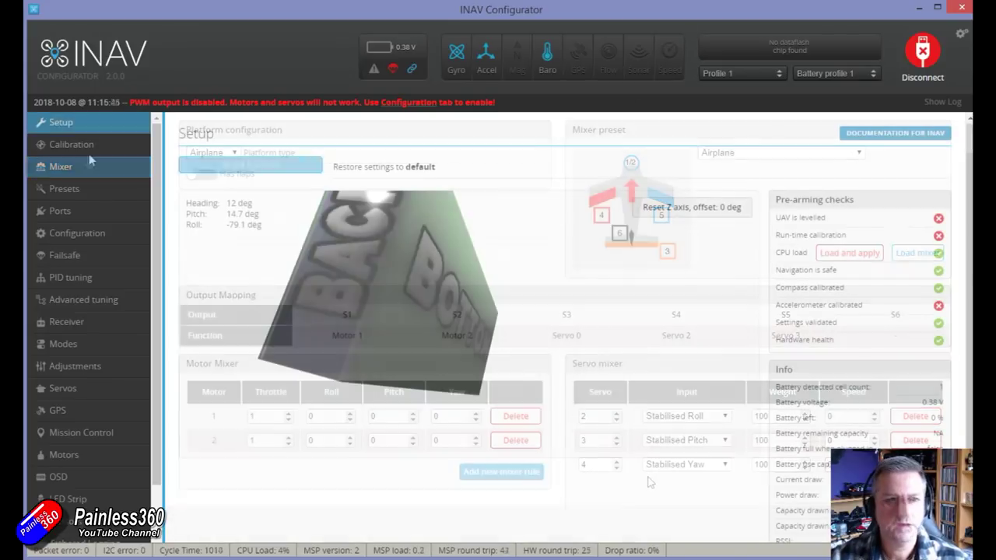
Step: Reopen the mixer and examine how the roll, pitch and yaw servo rules map to outputs S3 to S5
left_click(88, 167)
scroll(522, 349, "down", 2)
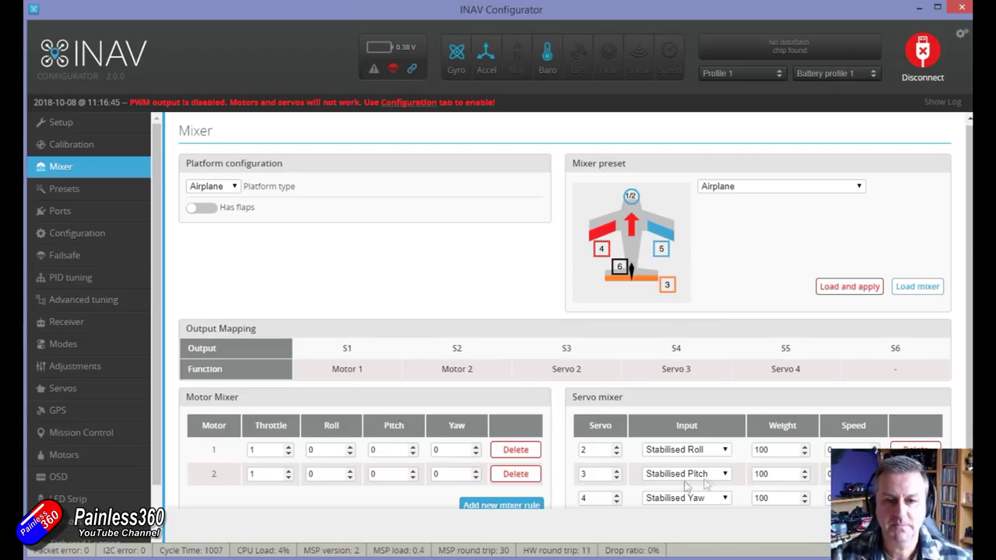
left_click_drag(592, 475, 579, 481)
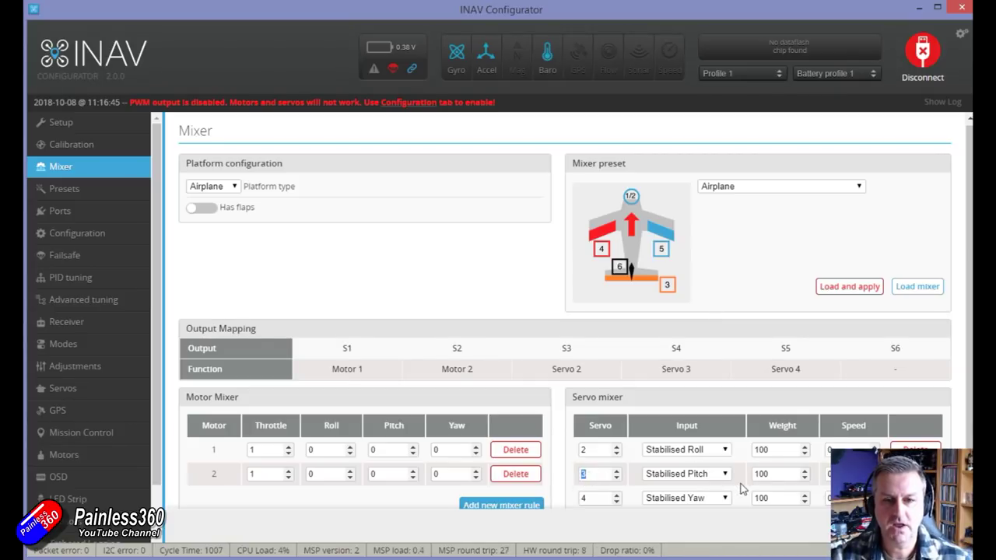
scroll(656, 489, "down", 1)
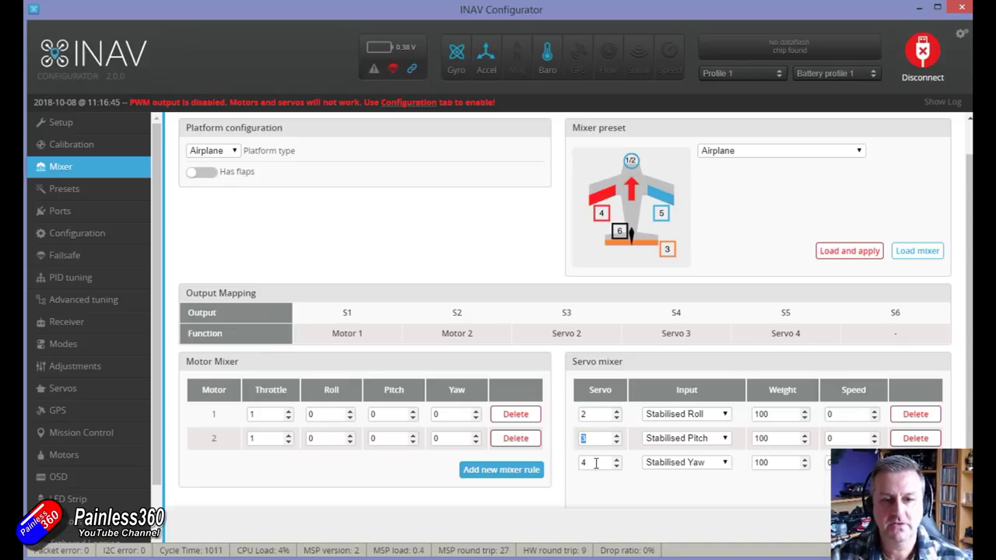
double_click(583, 414)
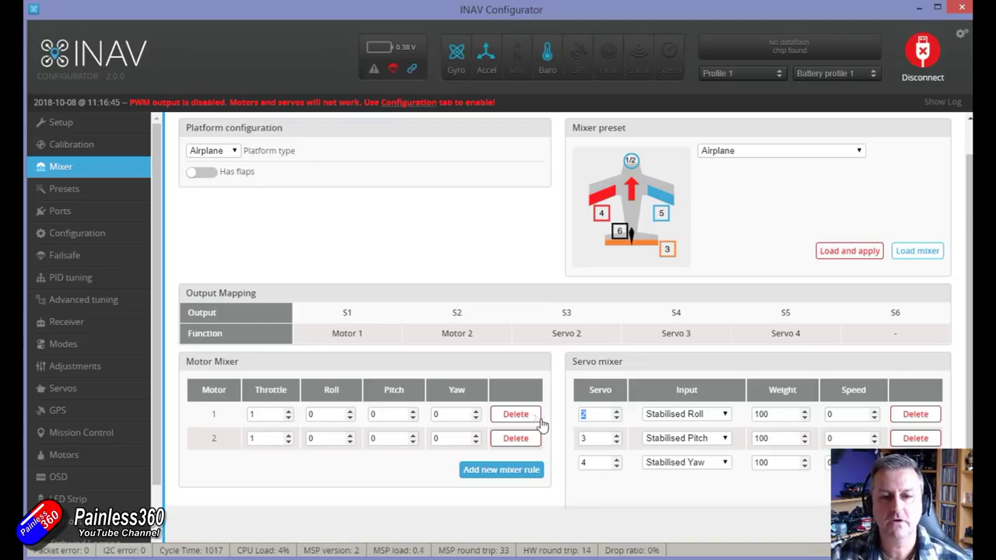
left_click(567, 316)
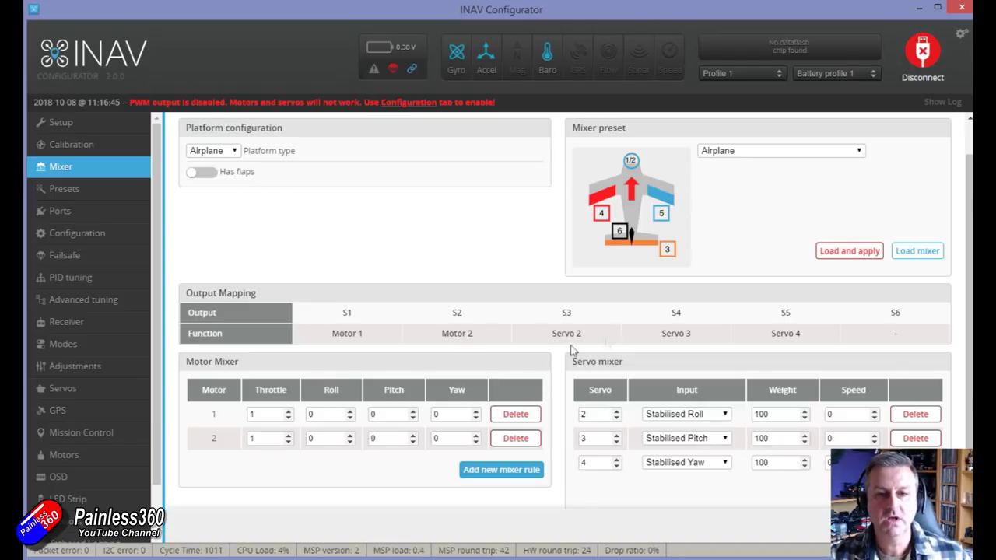
Step: Swap the servo numbers of the Stabilised Pitch and Stabilised Yaw rules
left_click(616, 441)
left_click(616, 433)
left_click(616, 433)
left_click(616, 466)
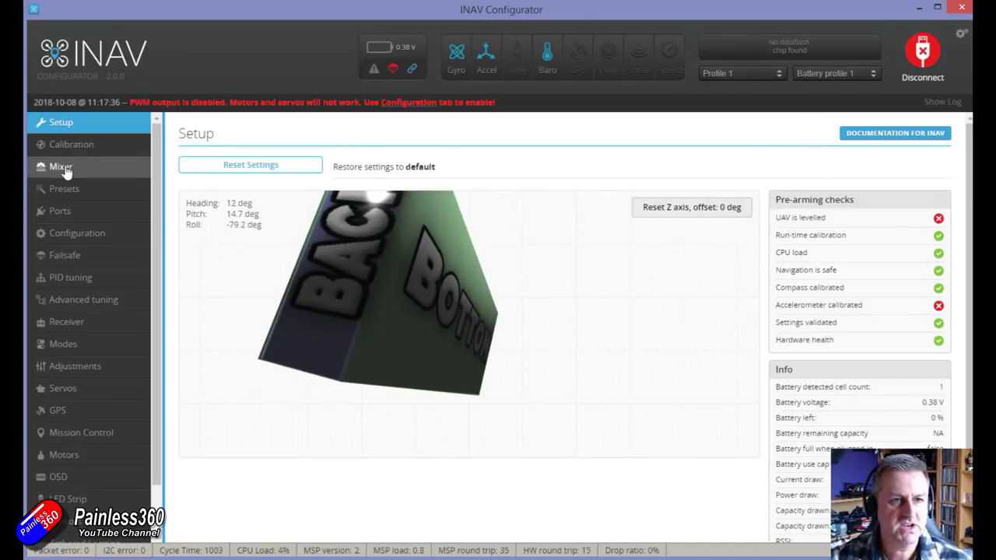
Step: Examine how the pitch and yaw servo rules map to outputs S4 and S5 in the mixer and the servo settings
left_click(60, 167)
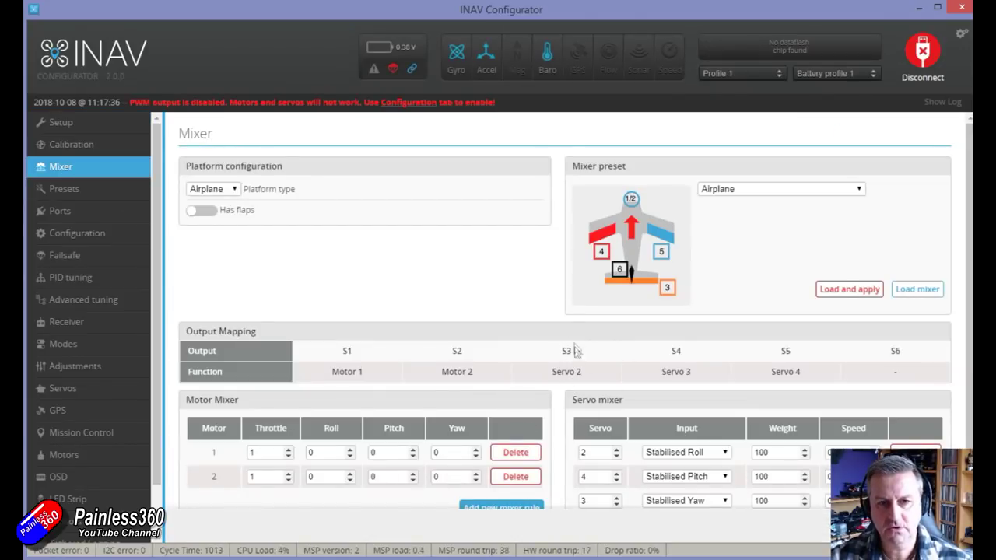
scroll(566, 350, "down", 2)
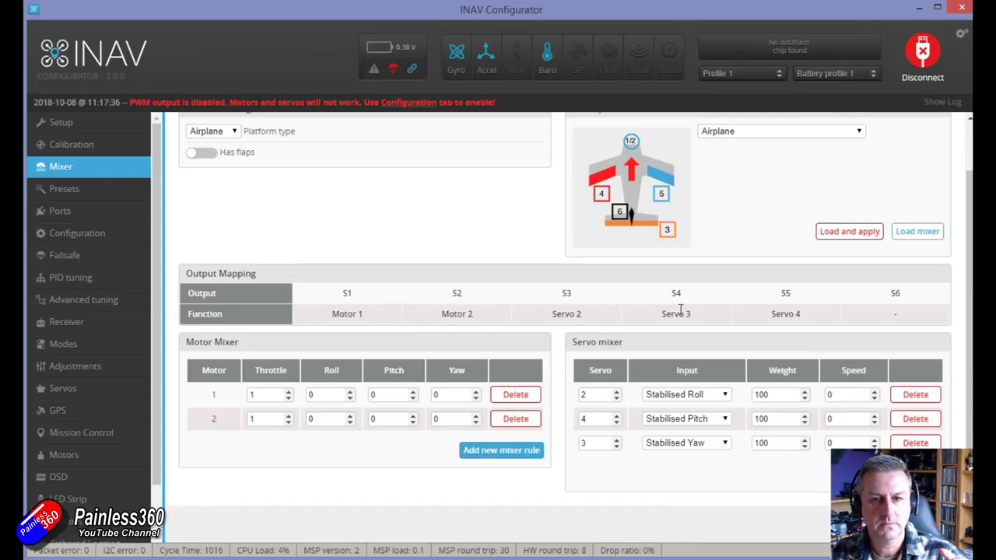
left_click_drag(685, 294, 668, 294)
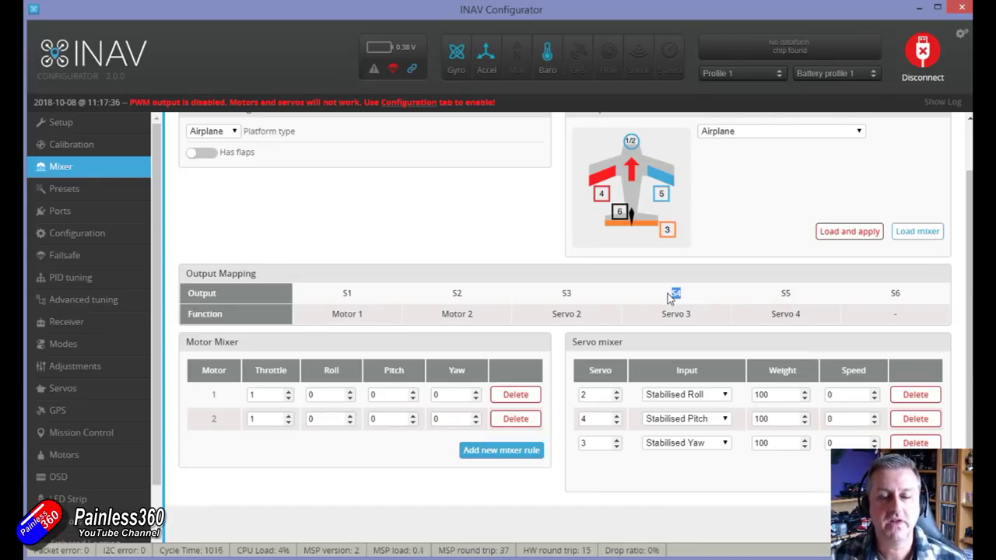
left_click_drag(790, 295, 770, 297)
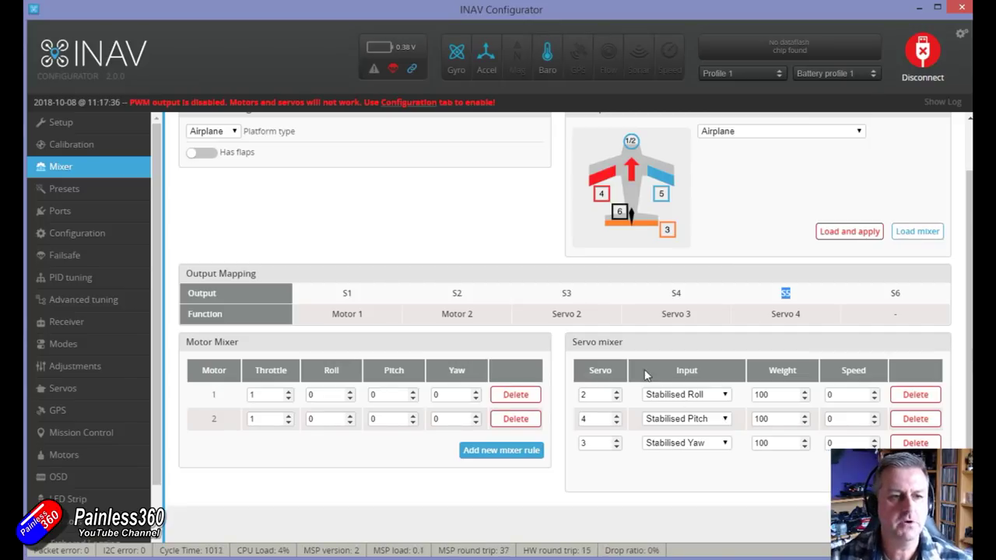
left_click(62, 389)
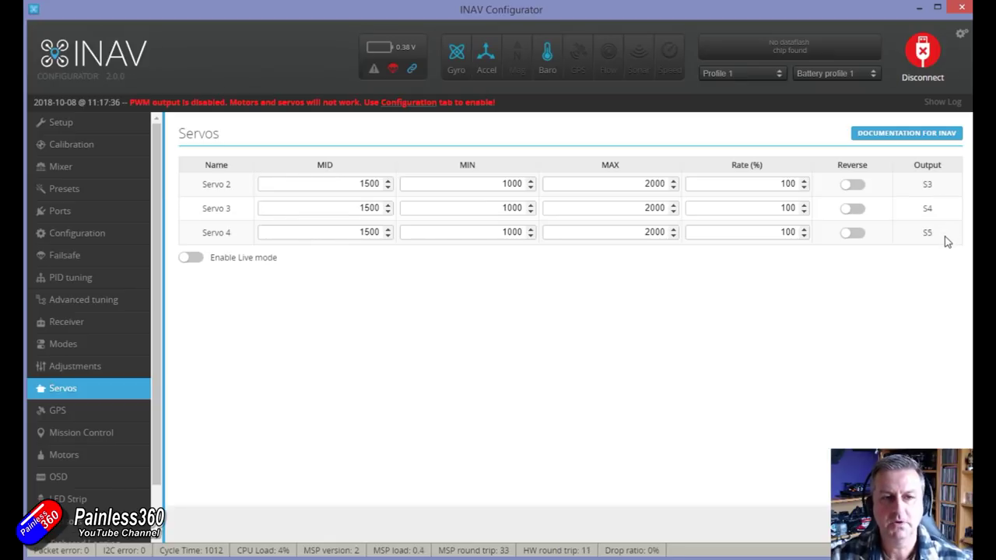
Step: Examine the output mapping of servo 2 in the mixer and the input options available for its rule
left_click(91, 169)
scroll(638, 456, "down", 2)
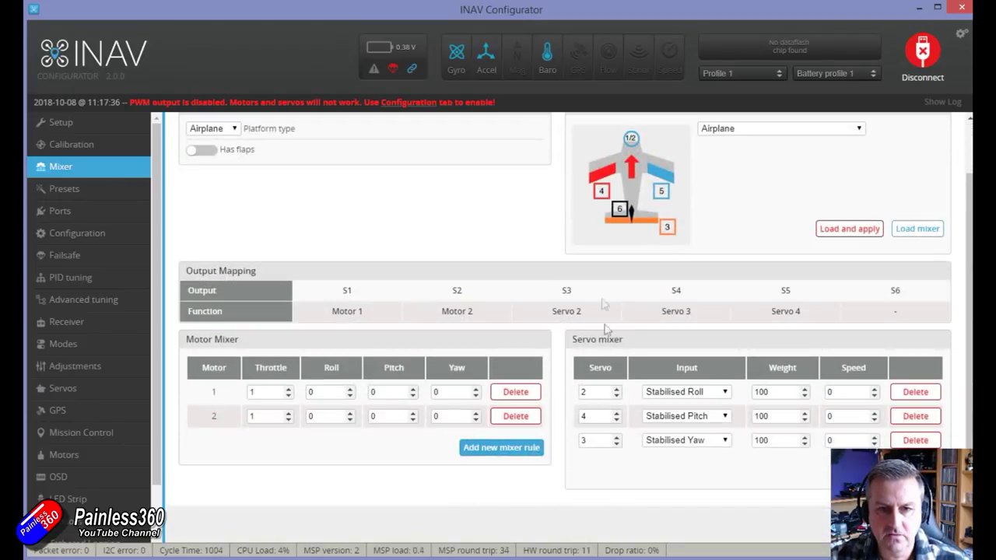
left_click_drag(585, 311, 549, 312)
double_click(596, 393)
left_click(708, 392)
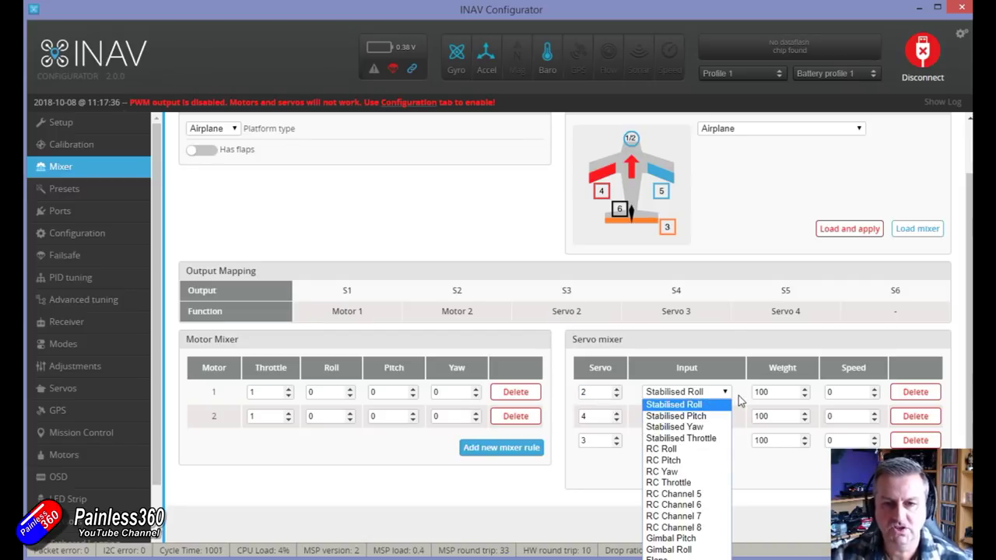
left_click(766, 465)
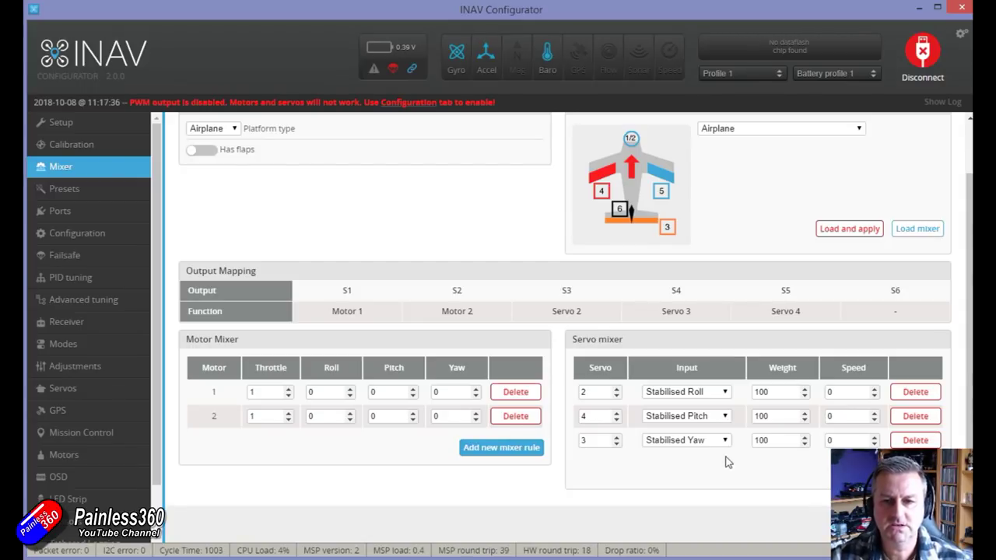
Step: Delete all three roll, pitch and yaw rules from the servo mixer
left_click(916, 395)
left_click(916, 416)
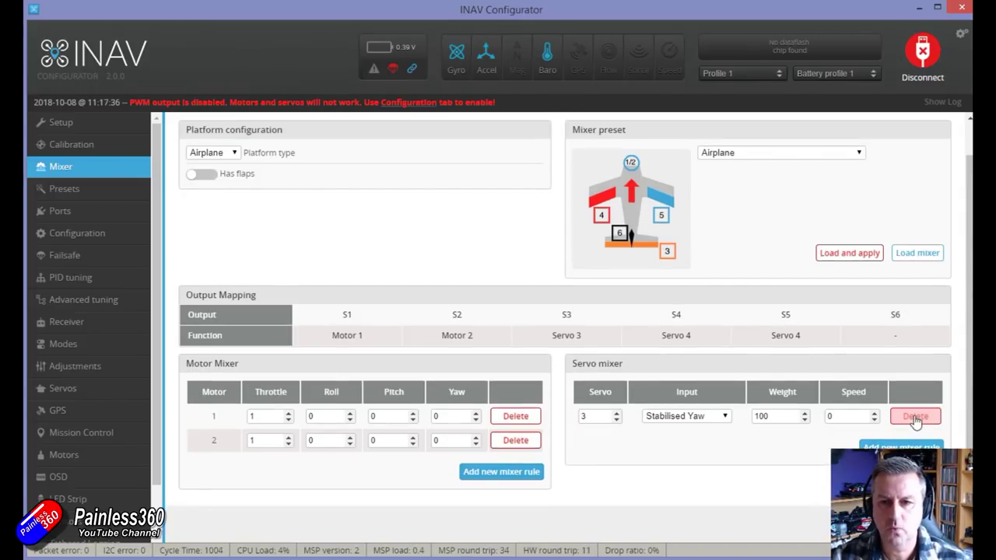
left_click(916, 416)
Step: Add a servo mixer rule for servo 2 with Stabilised Roll as its input
left_click(900, 423)
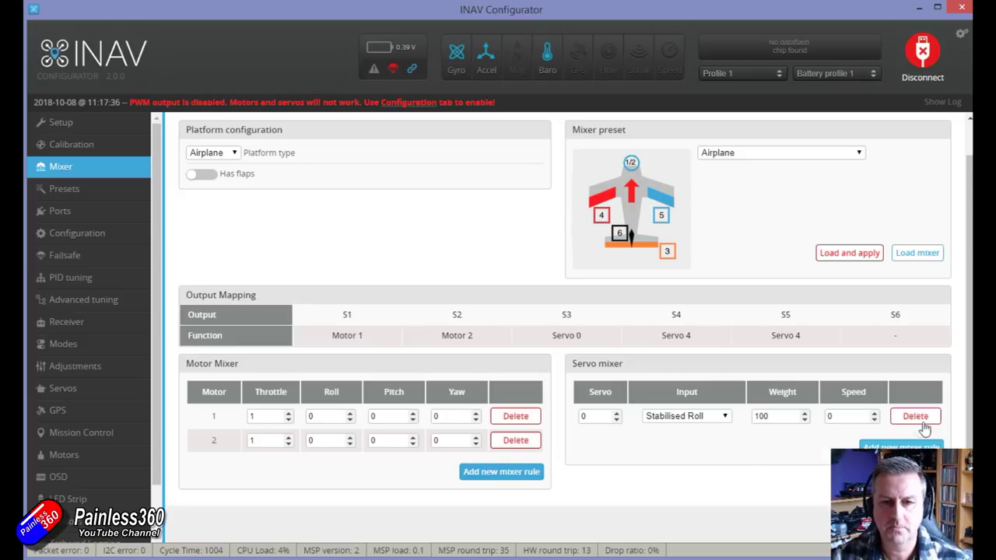
left_click(615, 413)
left_click(615, 413)
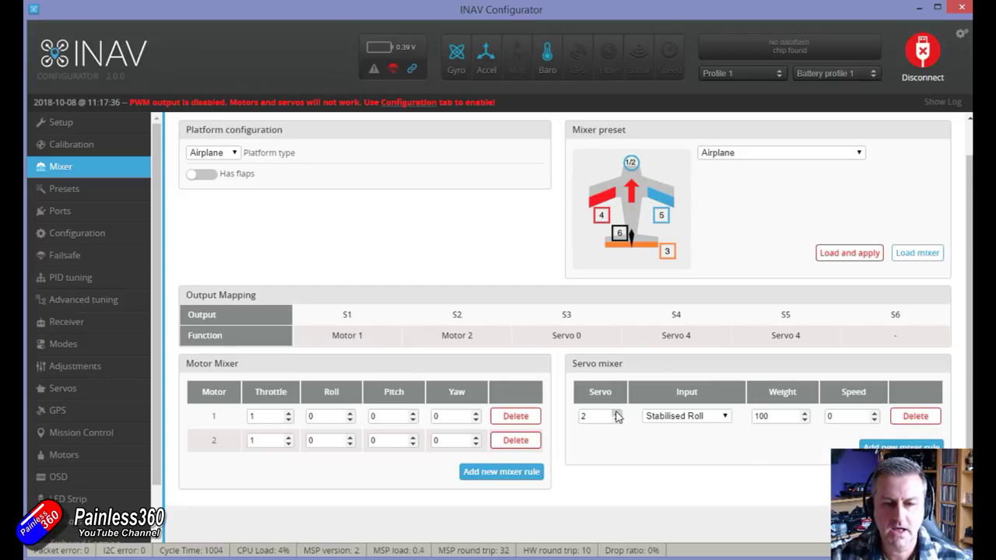
left_click(724, 418)
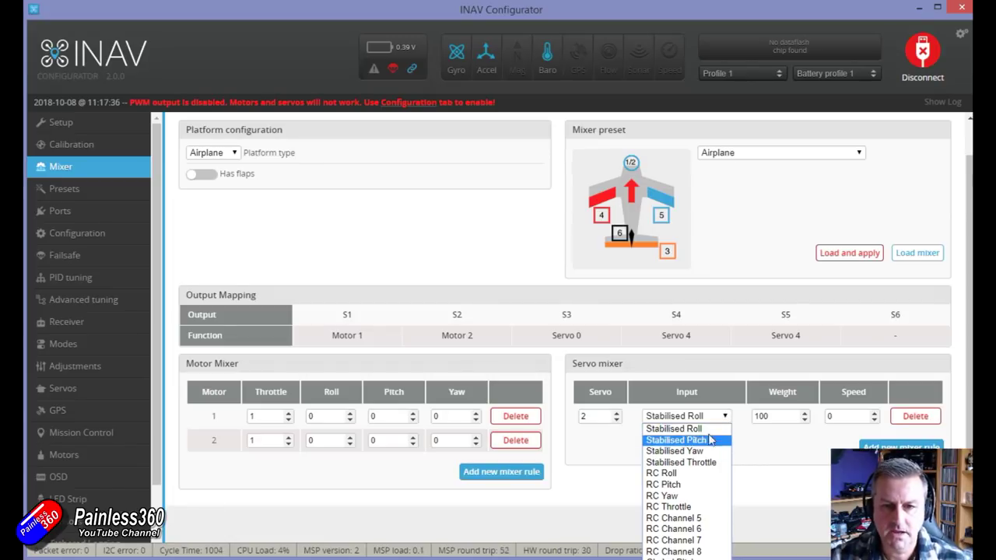
left_click(708, 430)
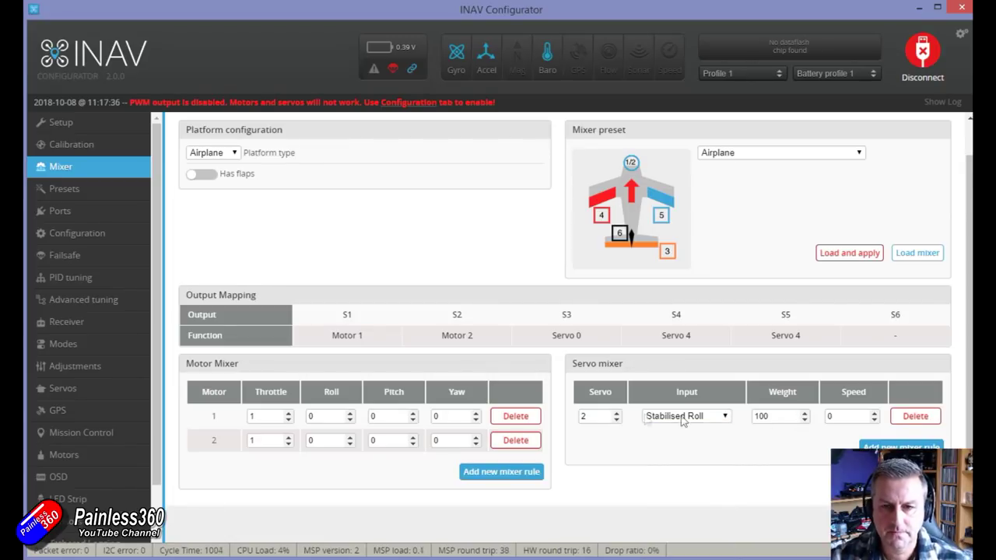
Step: Add a second servo mixer rule for servo 3 with Stabilised Roll as its input and a weight of -100
left_click(894, 448)
left_click(616, 436)
left_click(616, 436)
left_click(616, 436)
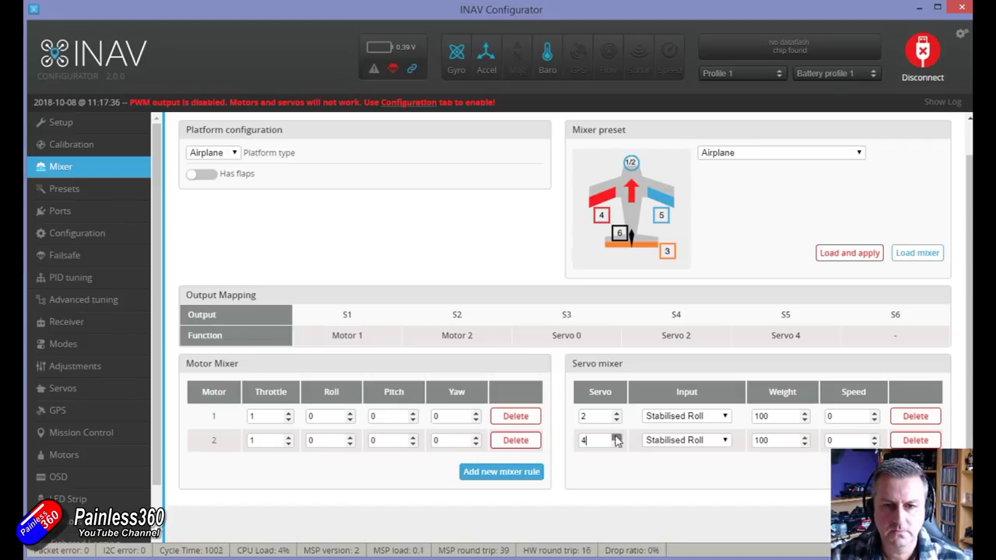
left_click(698, 440)
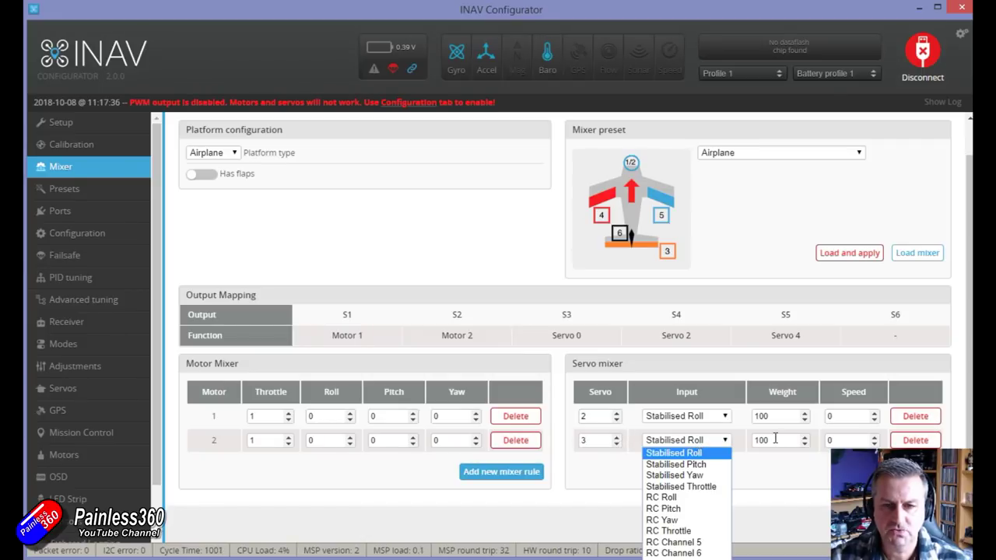
left_click(723, 450)
key("Tab")
type("-100")
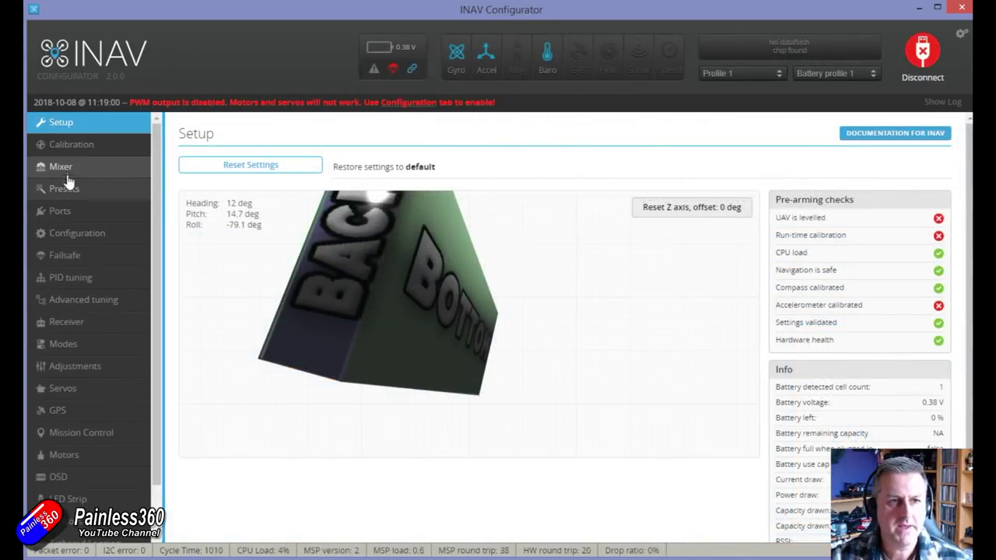
Step: Reopen the mixer and examine how the two Stabilised Roll servos map to outputs S3 and S4
left_click(64, 168)
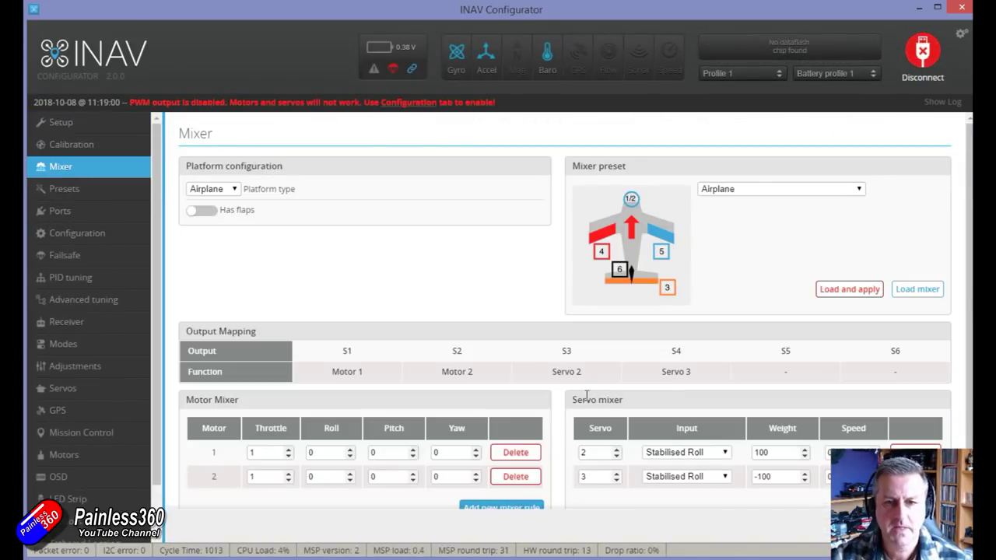
scroll(635, 345, "down", 1)
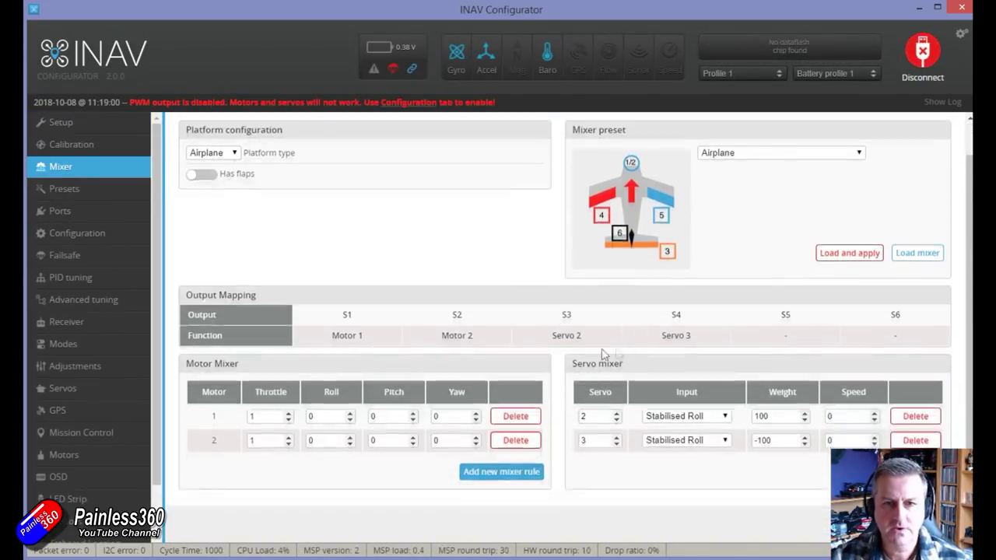
double_click(565, 335)
triple_click(692, 337)
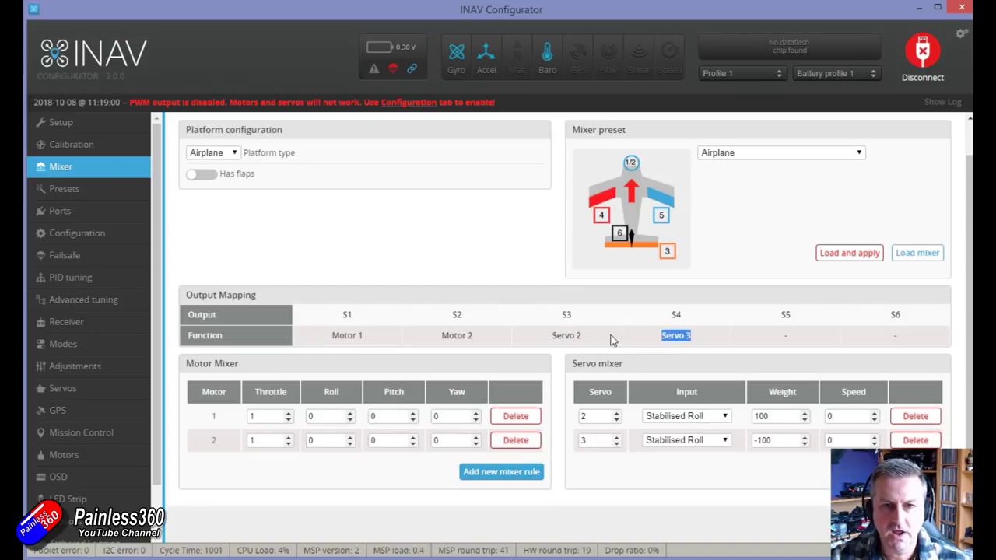
double_click(567, 314)
left_click(675, 314)
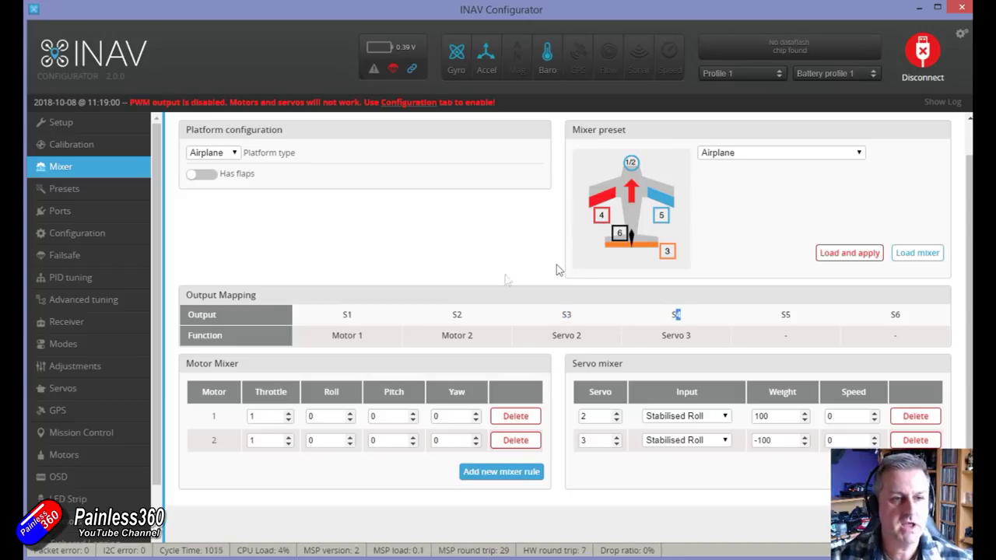
Step: Examine the midpoint, minimum and reverse settings of servos 2 and 3 in the servo settings
left_click(81, 388)
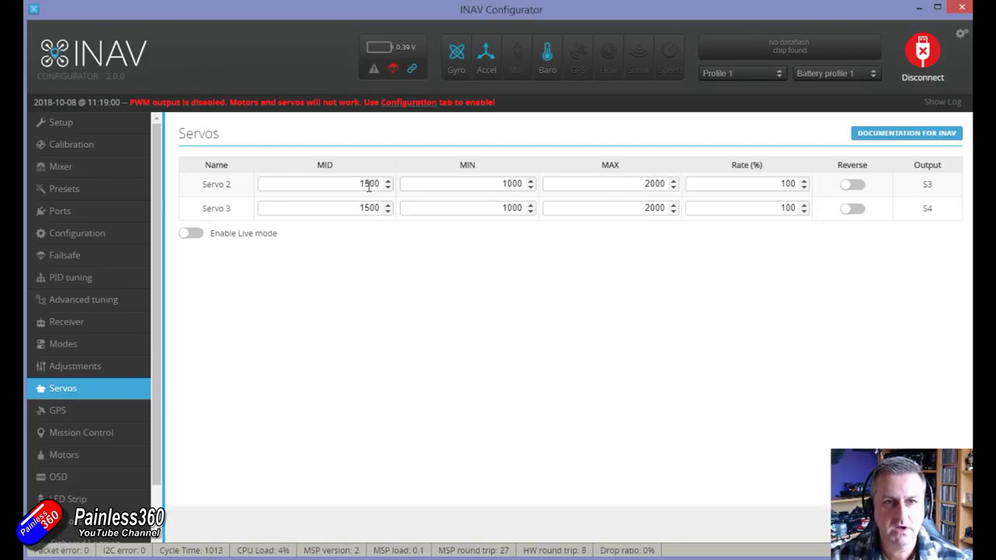
double_click(372, 184)
double_click(354, 208)
double_click(507, 184)
double_click(509, 207)
left_click(851, 185)
left_click(851, 185)
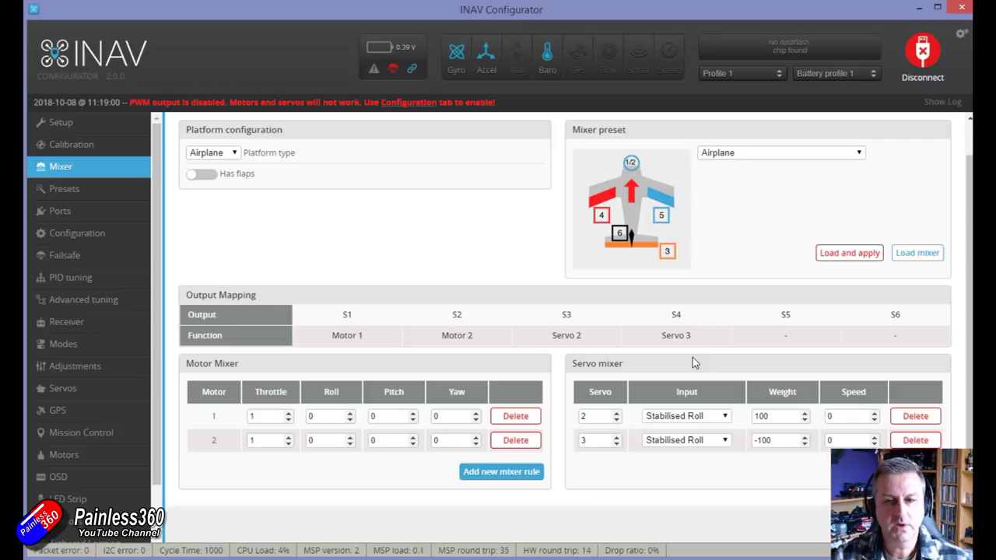
Step: Add a third servo mixer rule for servo 4 with RC Channel 8 as its input
left_click(895, 472)
left_click(616, 461)
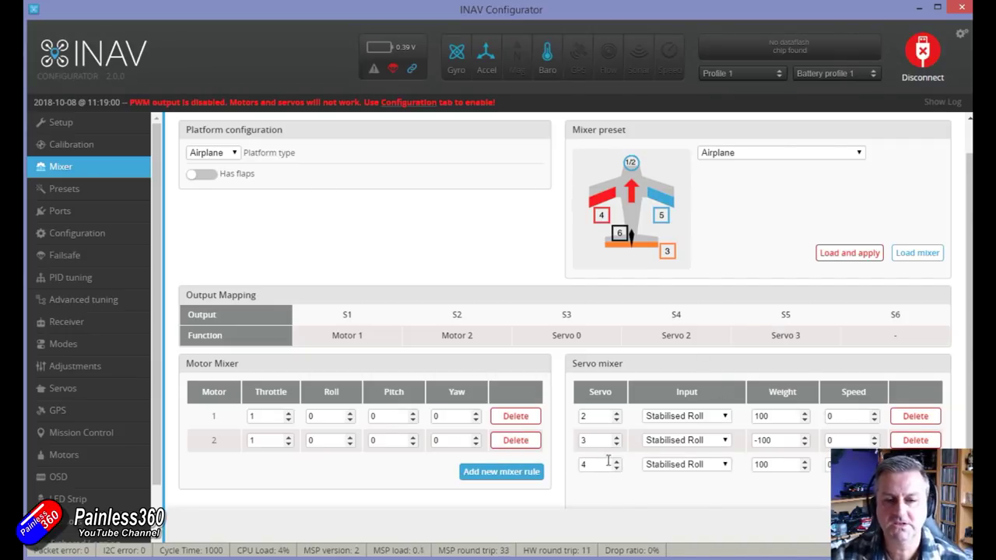
left_click(724, 464)
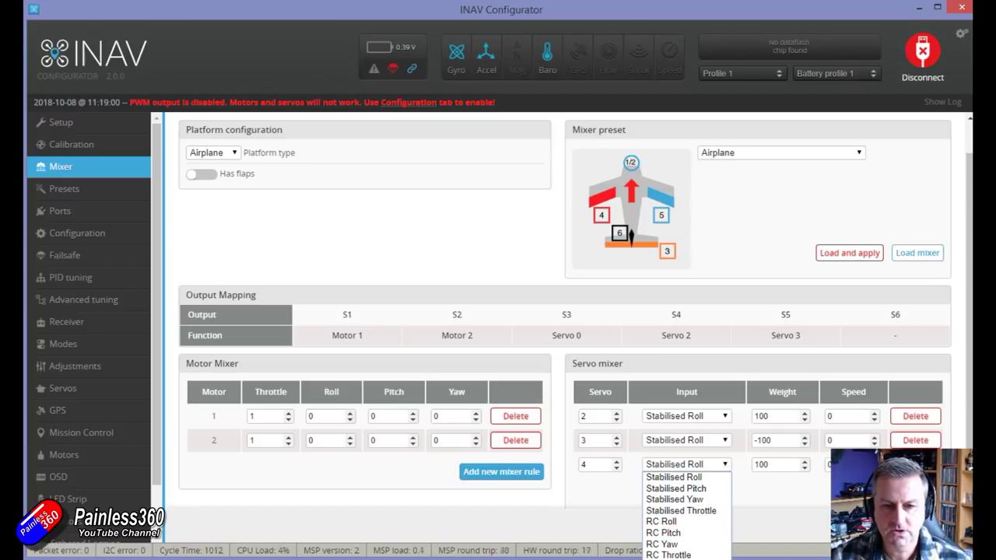
left_click(697, 497)
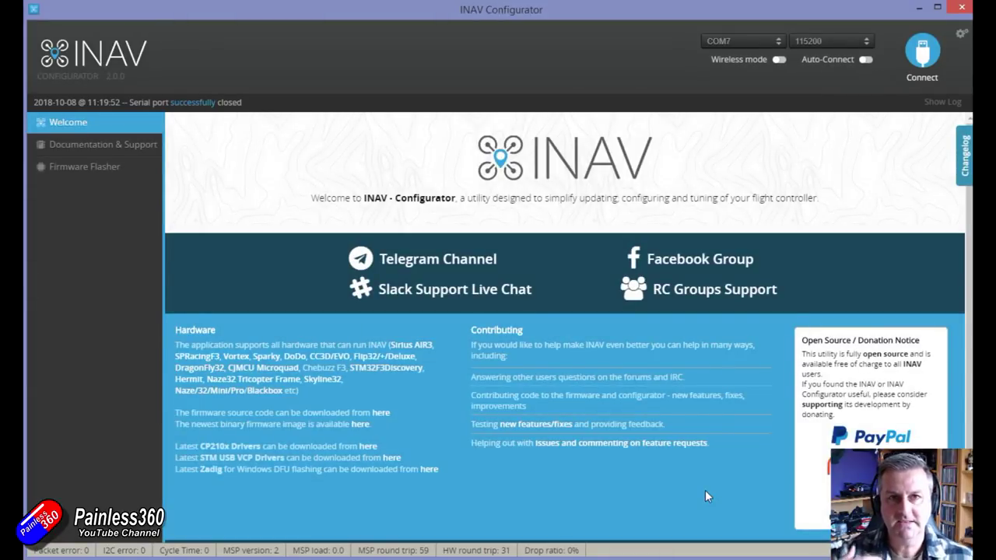
Step: Reconnect to the flight controller and examine the output mapping of servos 2 and 3 in the mixer
left_click(928, 56)
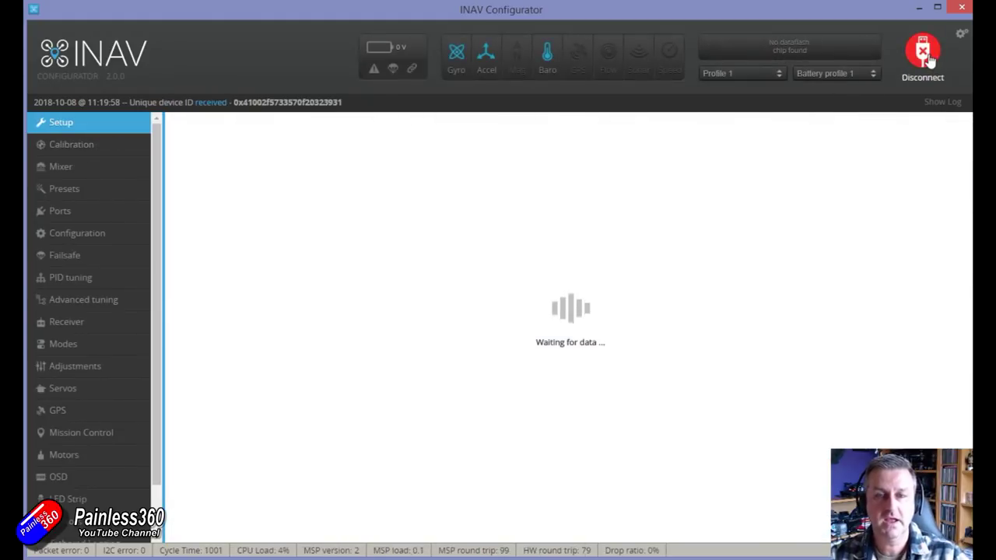
left_click(88, 169)
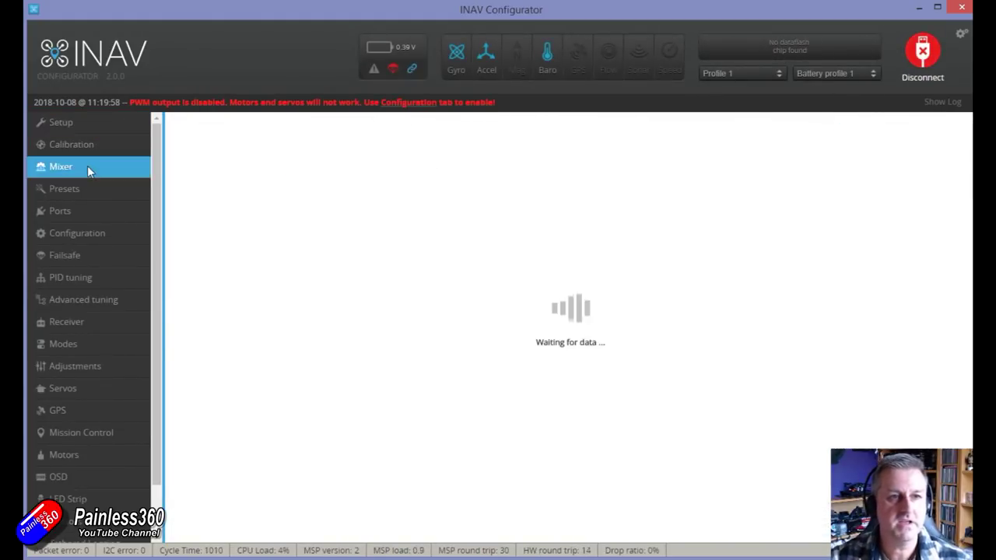
scroll(695, 395, "down", 2)
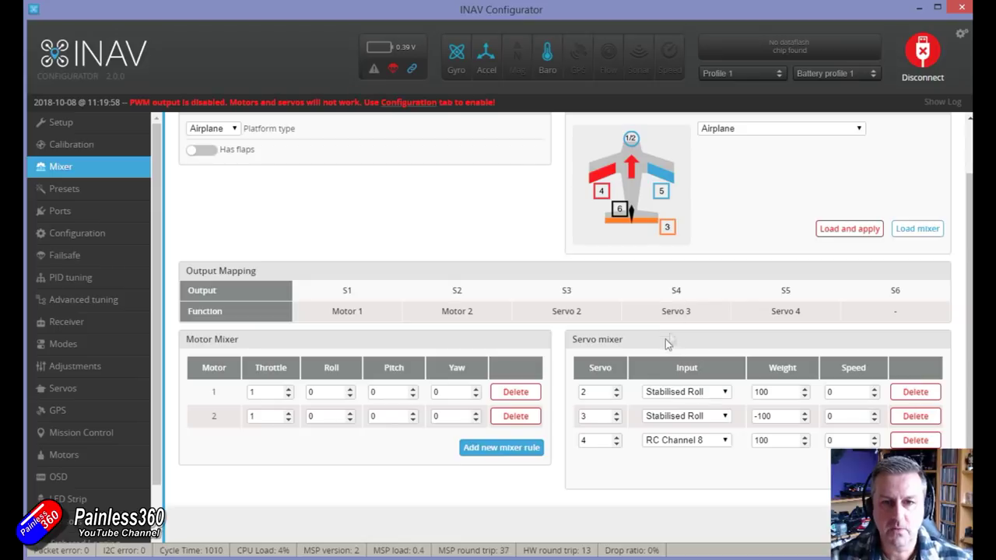
double_click(554, 312)
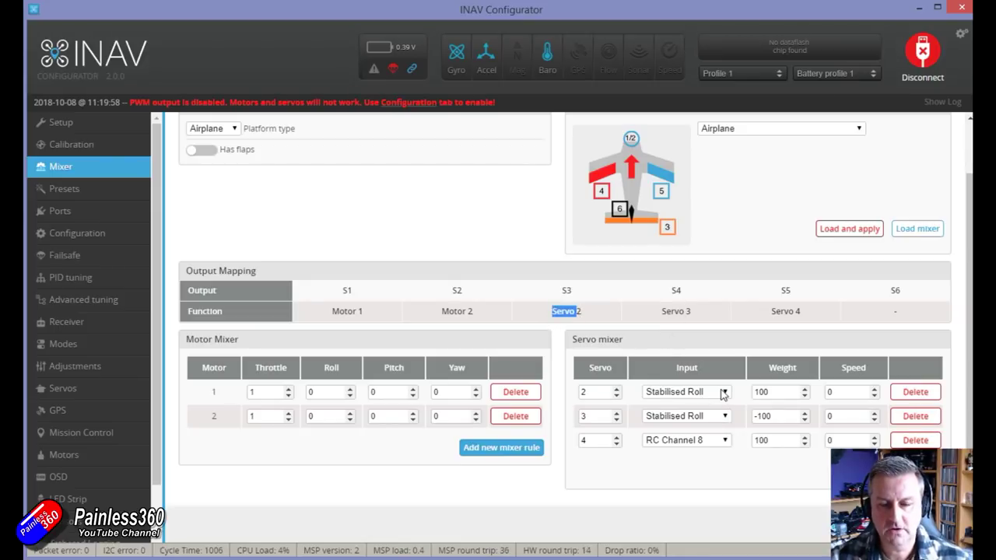
left_click_drag(662, 311, 692, 314)
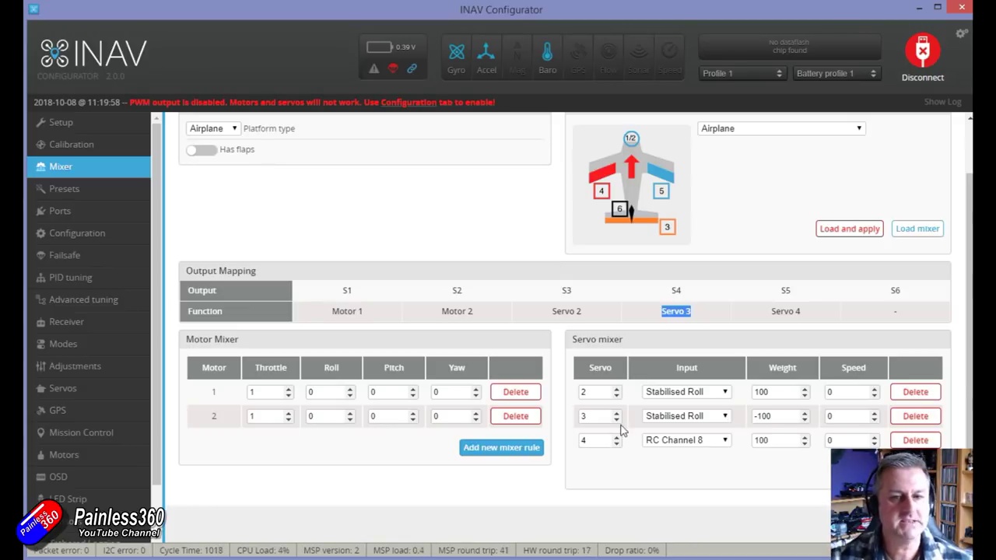
Step: Examine servo 4's entry in the servo settings, and return to the mixer to review the servo numbers of the rules
left_click(83, 389)
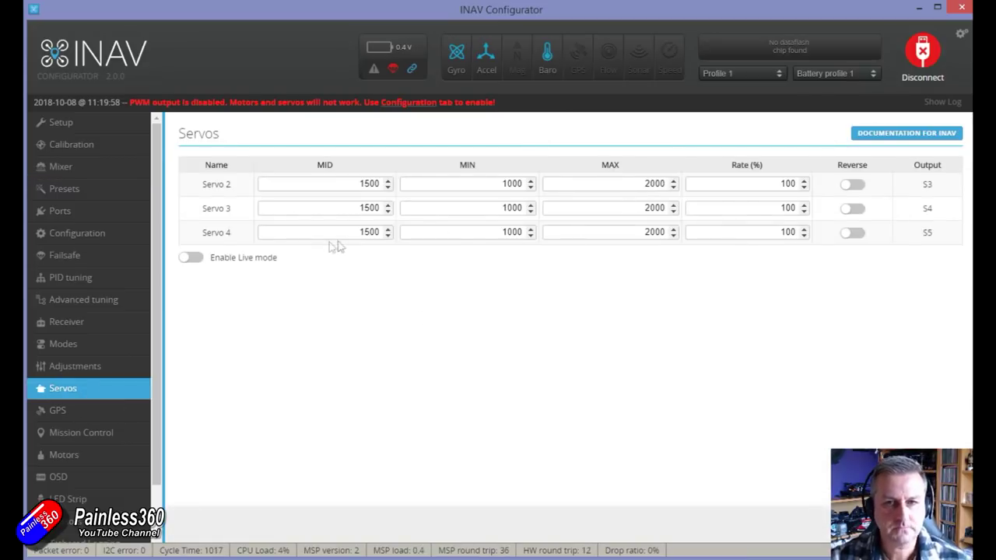
left_click_drag(204, 232, 231, 233)
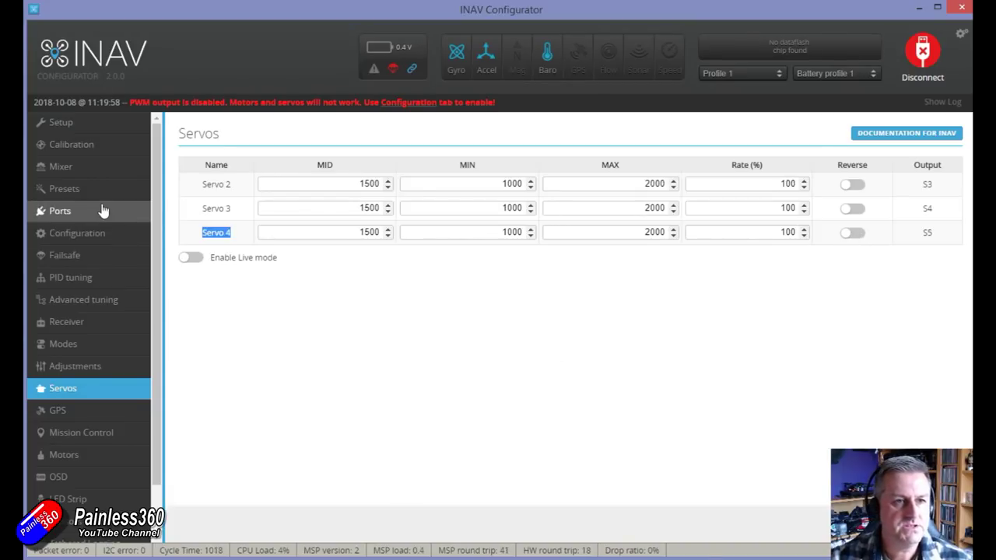
left_click(92, 170)
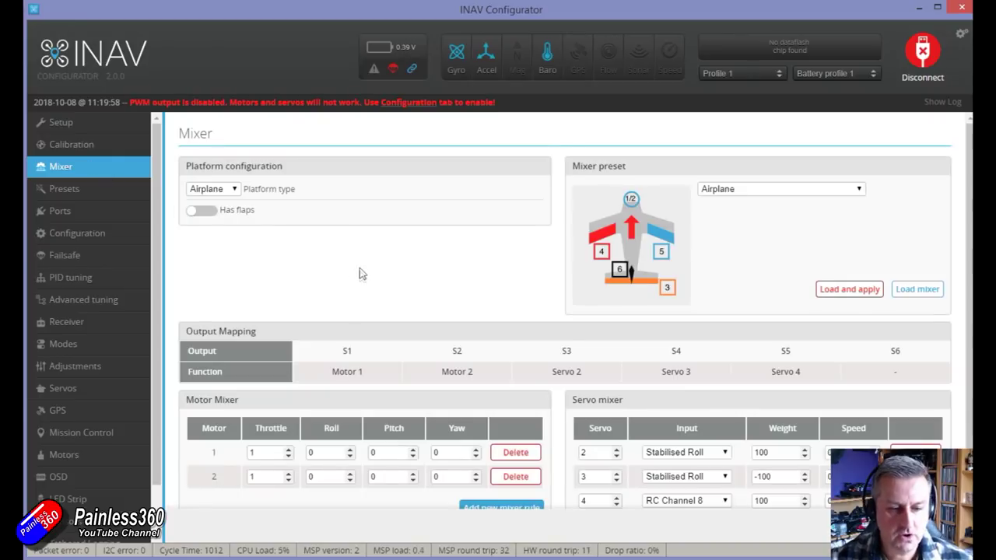
scroll(519, 368, "down", 2)
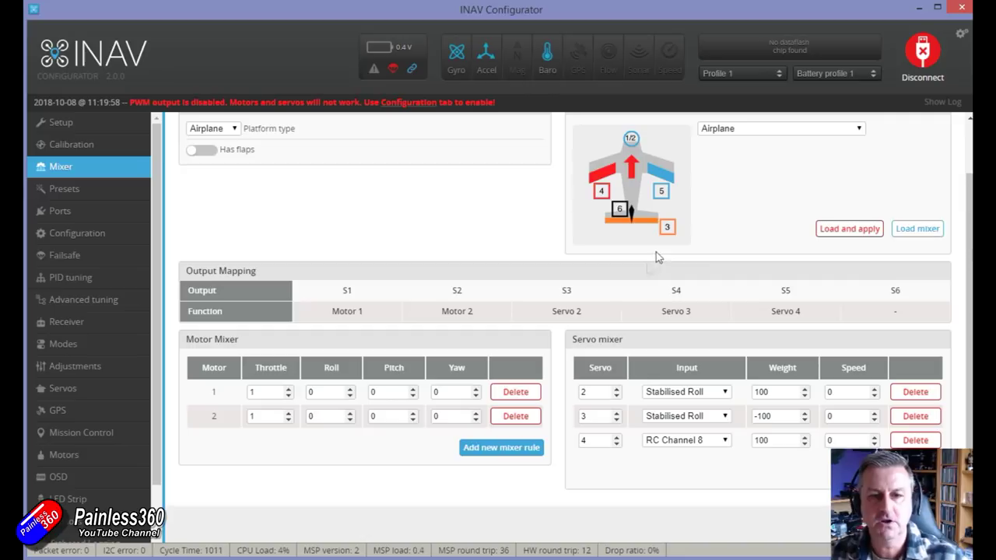
double_click(584, 392)
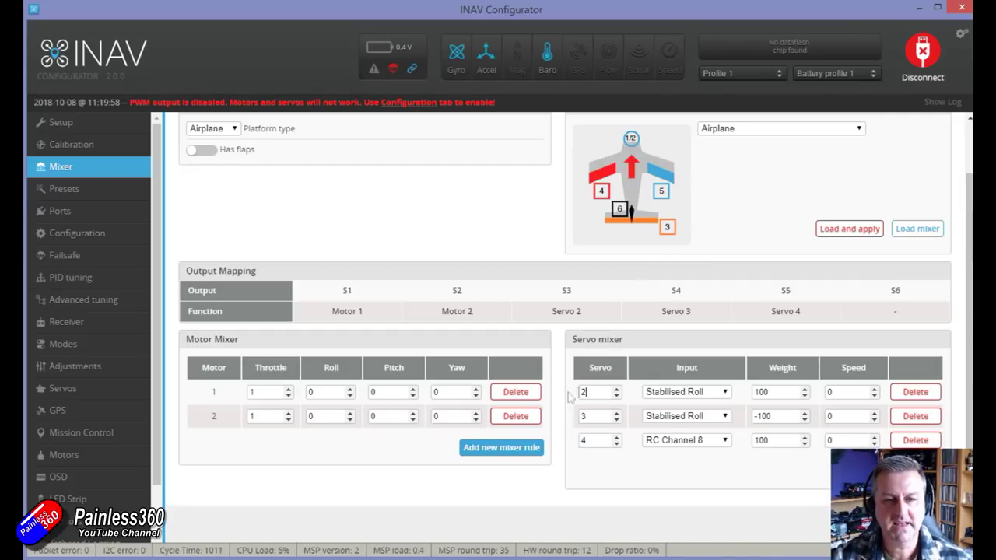
Step: Add a fourth servo mixer rule for servo 1 with RC Channel 7 as its input
left_click(598, 393)
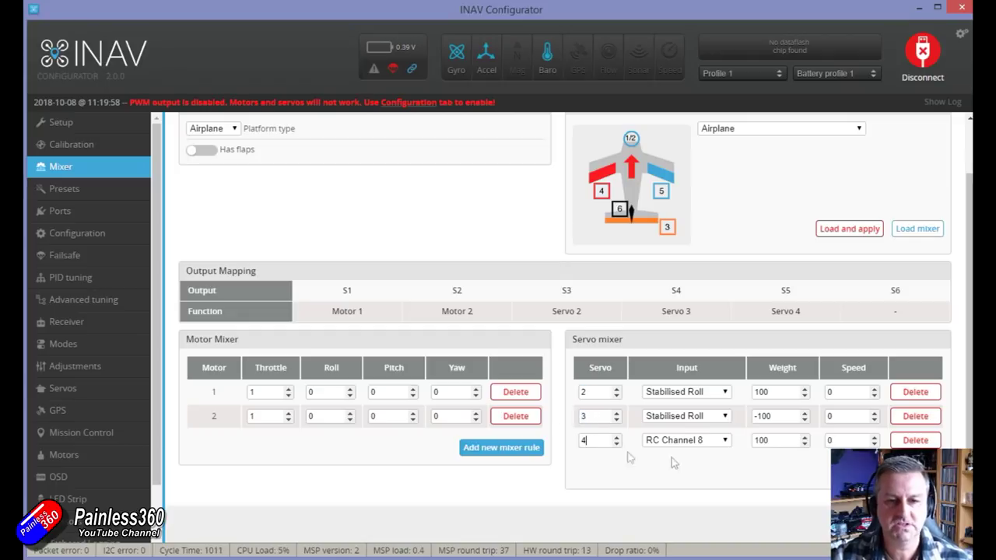
left_click(585, 440)
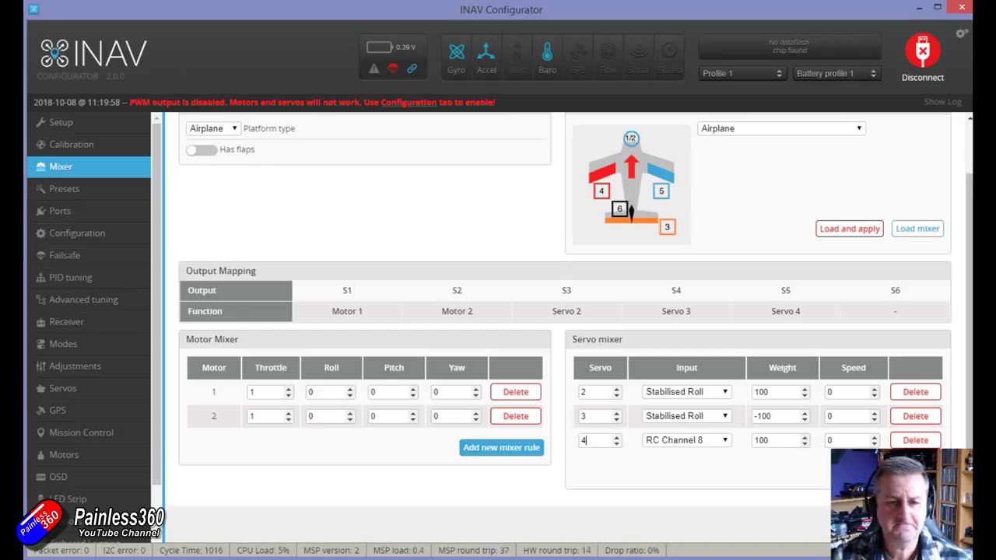
left_click(895, 471)
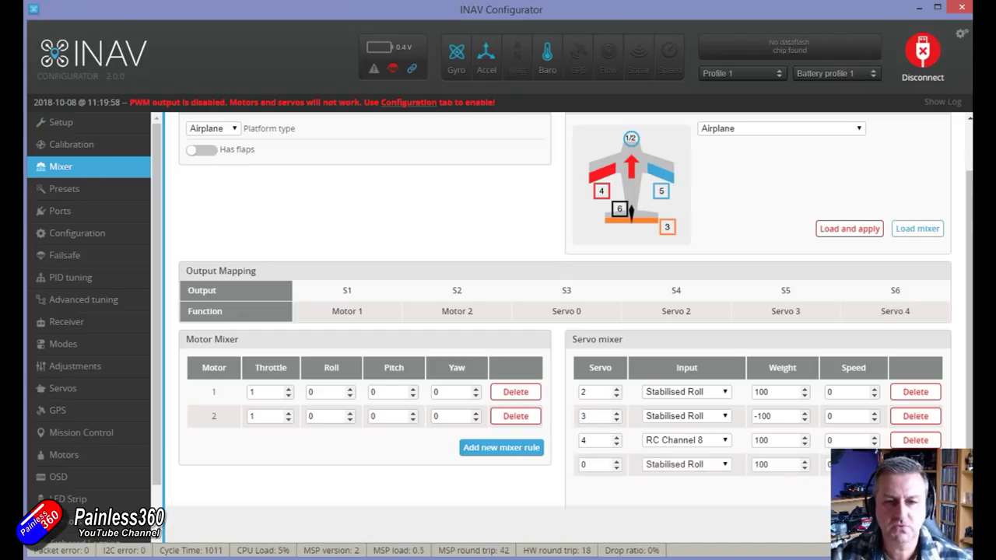
left_click(616, 462)
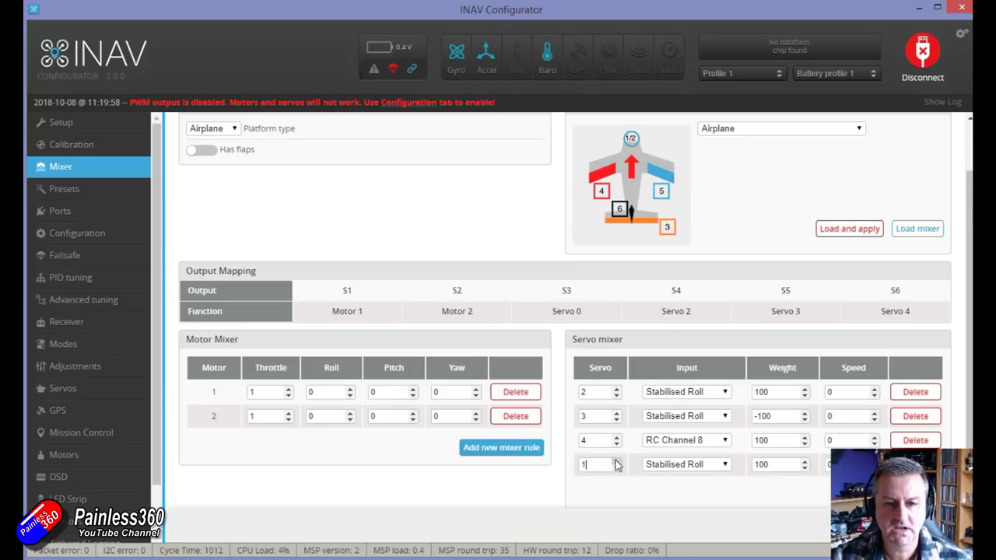
left_click(726, 465)
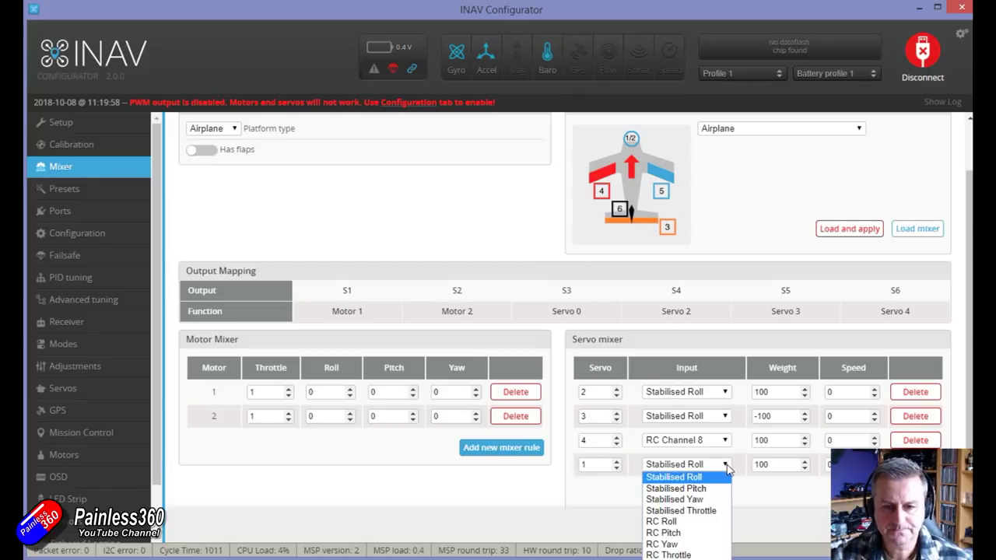
scroll(711, 506, "down", 3)
left_click(711, 476)
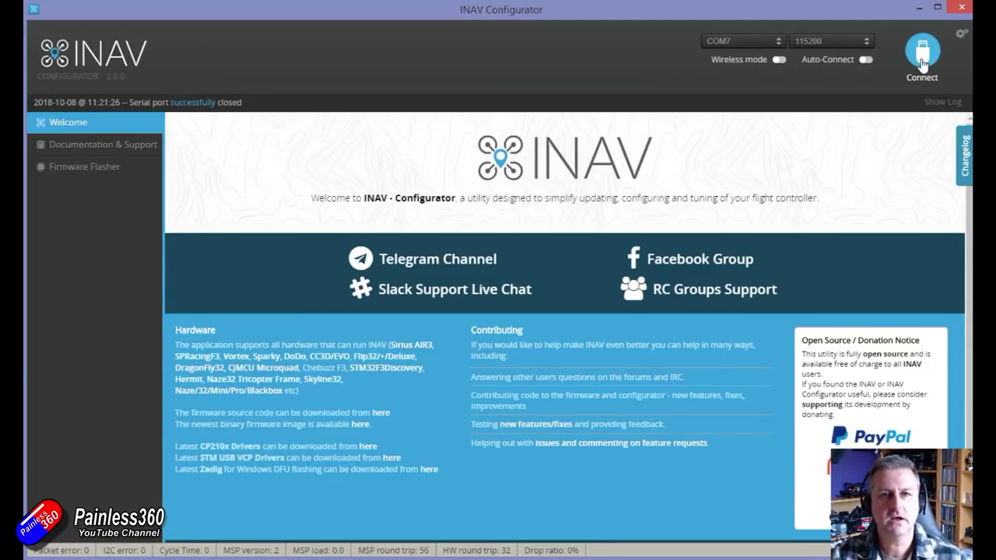
Step: Reconnect to the flight controller and examine in the mixer which output servo 1 is mapped to
left_click(922, 66)
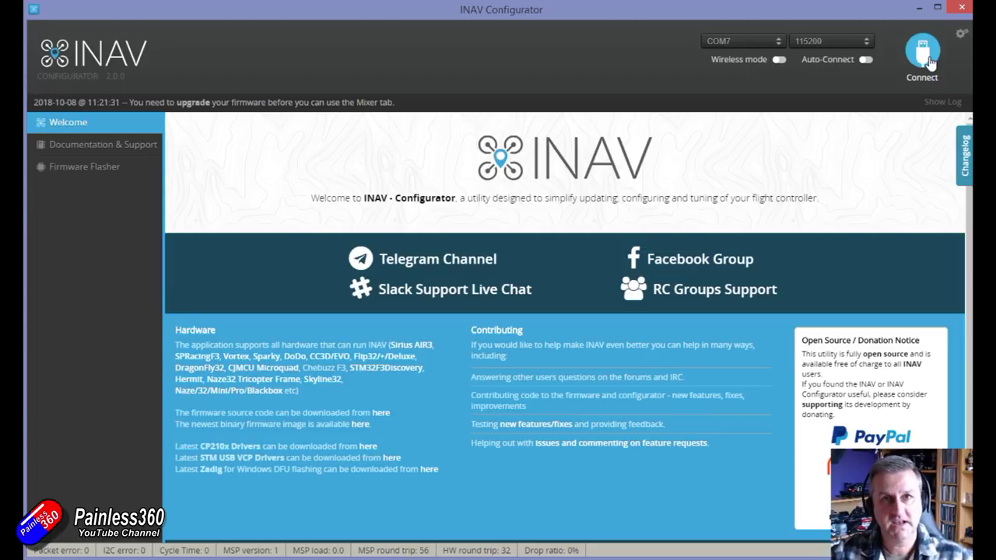
left_click(929, 62)
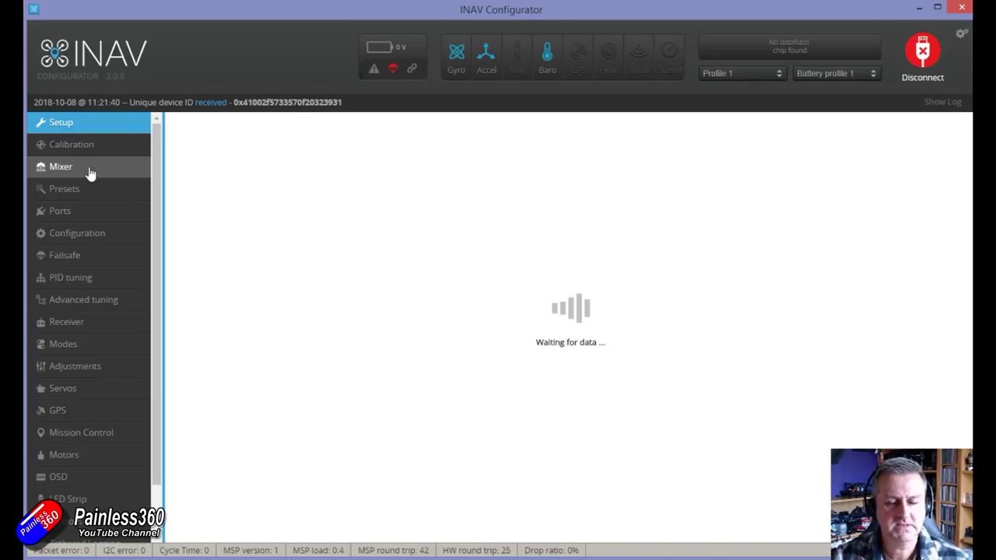
left_click(90, 171)
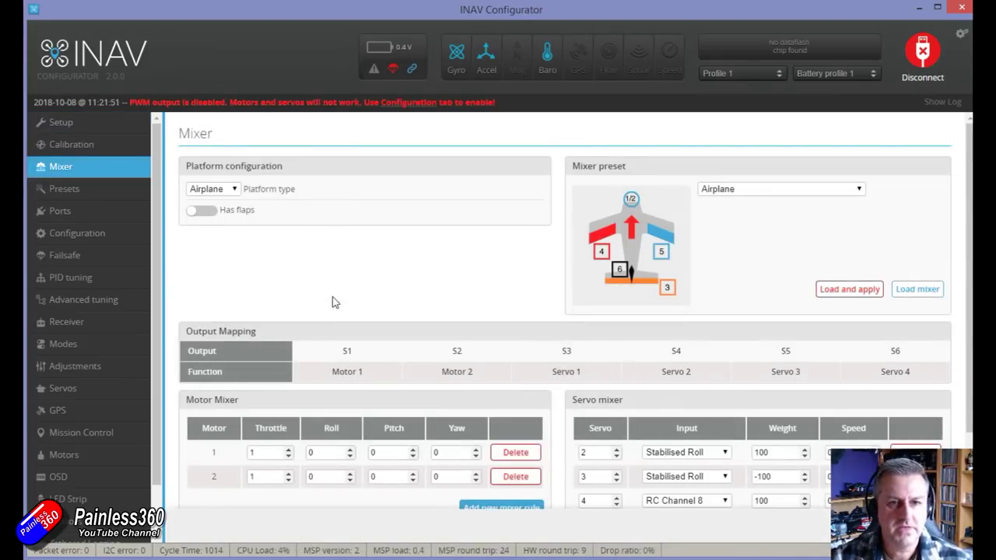
scroll(496, 307, "down", 2)
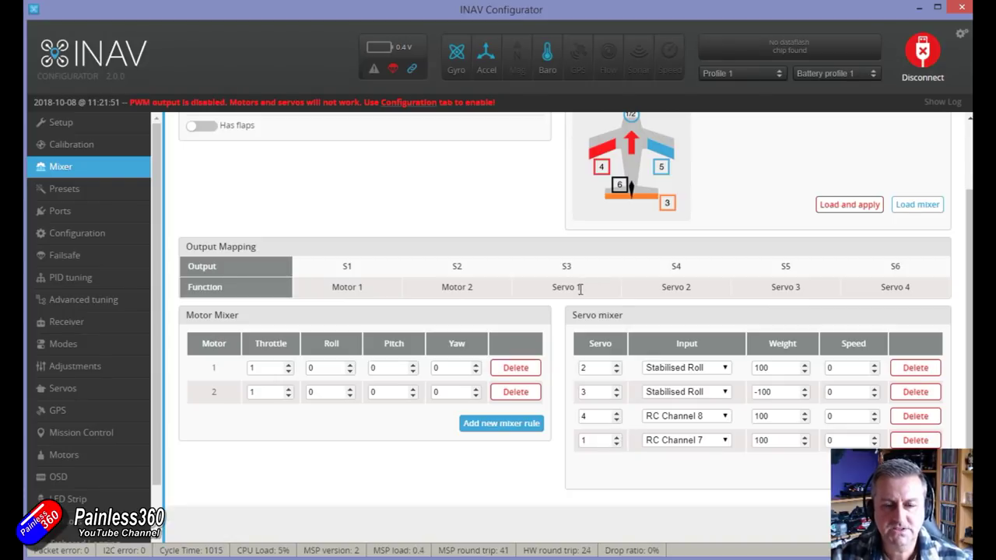
left_click_drag(579, 289, 552, 289)
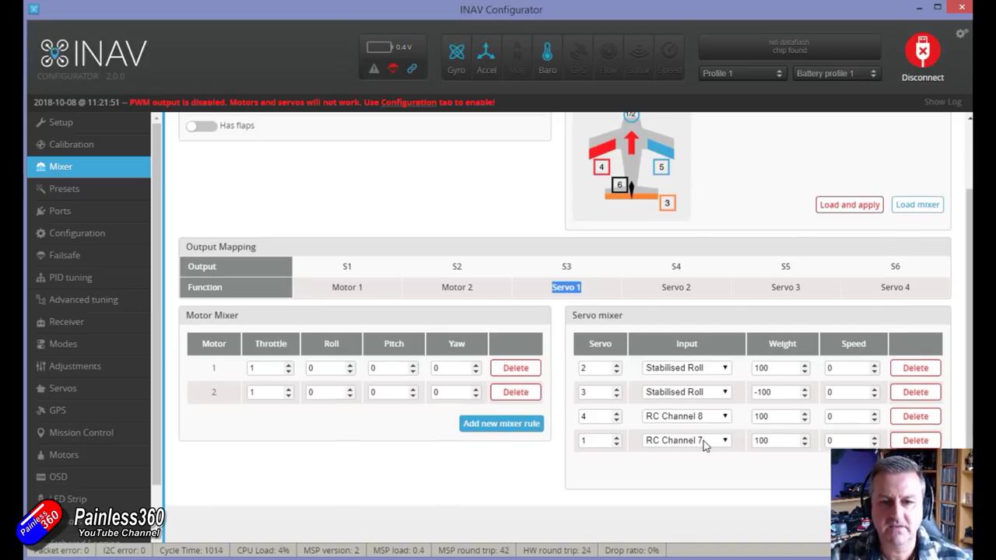
scroll(704, 443, "up", 1)
scroll(704, 443, "down", 1)
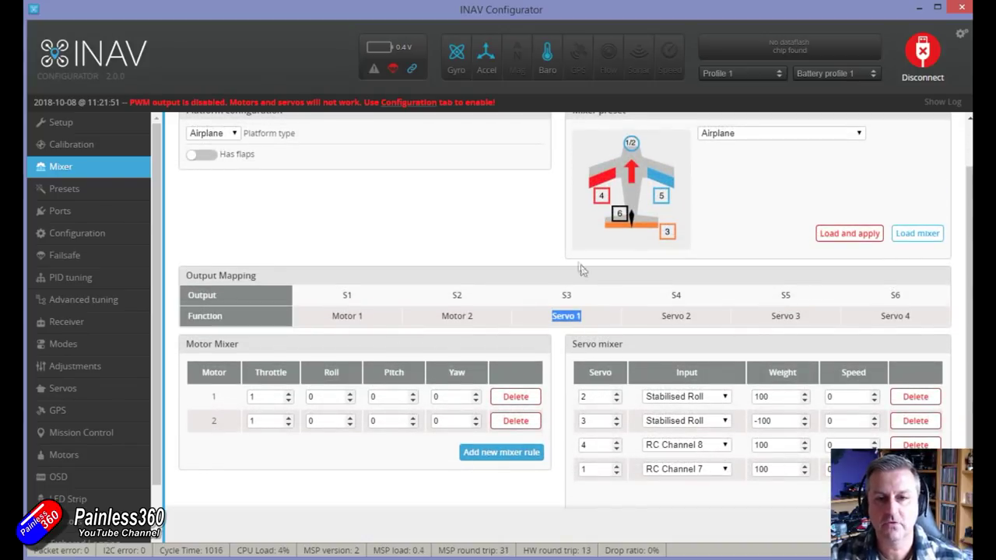
left_click_drag(574, 295, 548, 303)
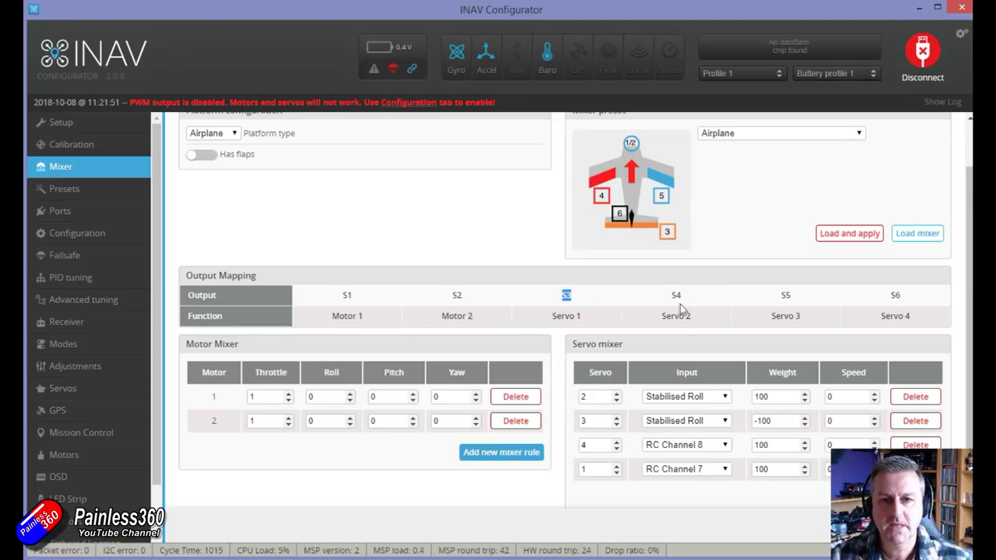
Step: Compare outputs S4, S5 and S6 in the output mapping with the mixer rules of servos 2, 3 and 4
left_click(714, 398)
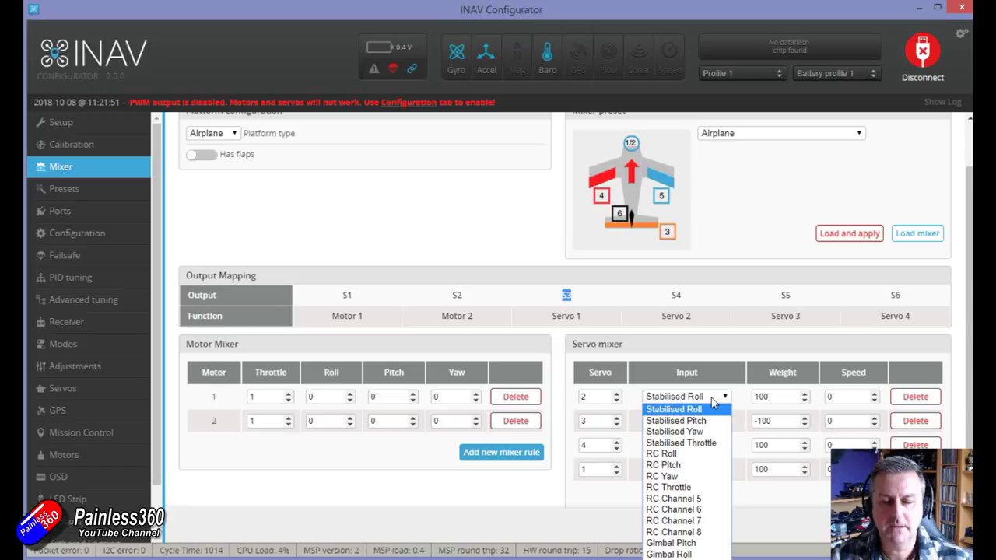
double_click(679, 296)
double_click(784, 296)
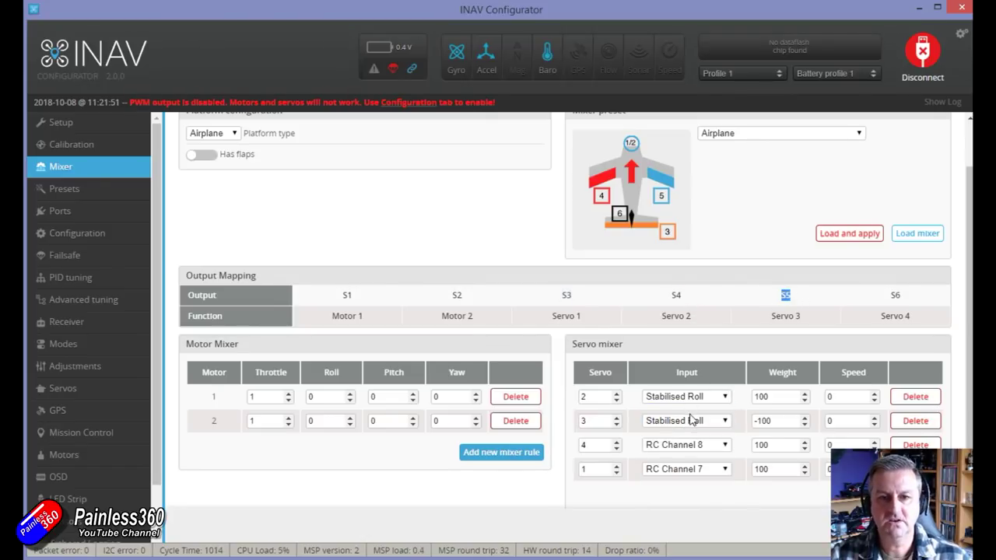
triple_click(785, 316)
double_click(582, 420)
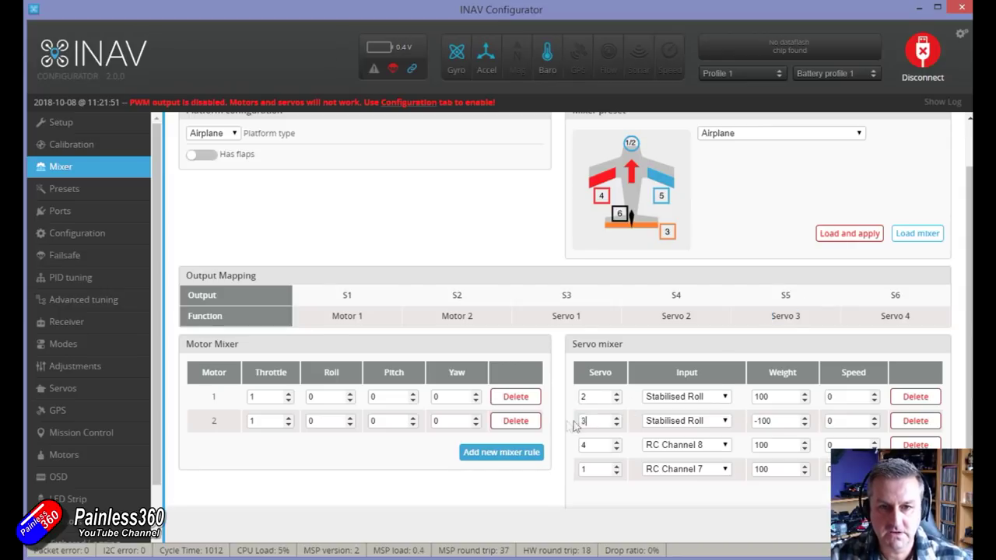
triple_click(907, 318)
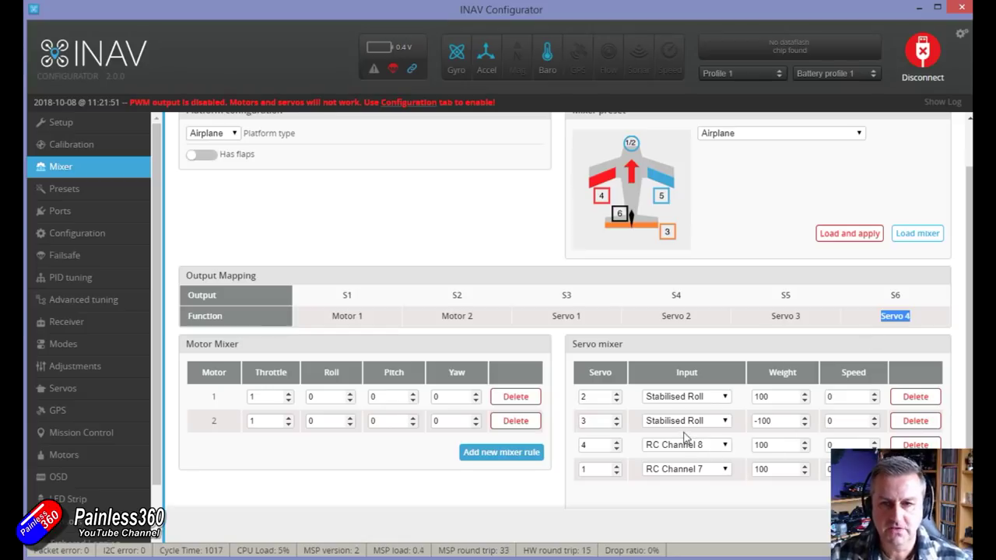
left_click(592, 444)
double_click(591, 444)
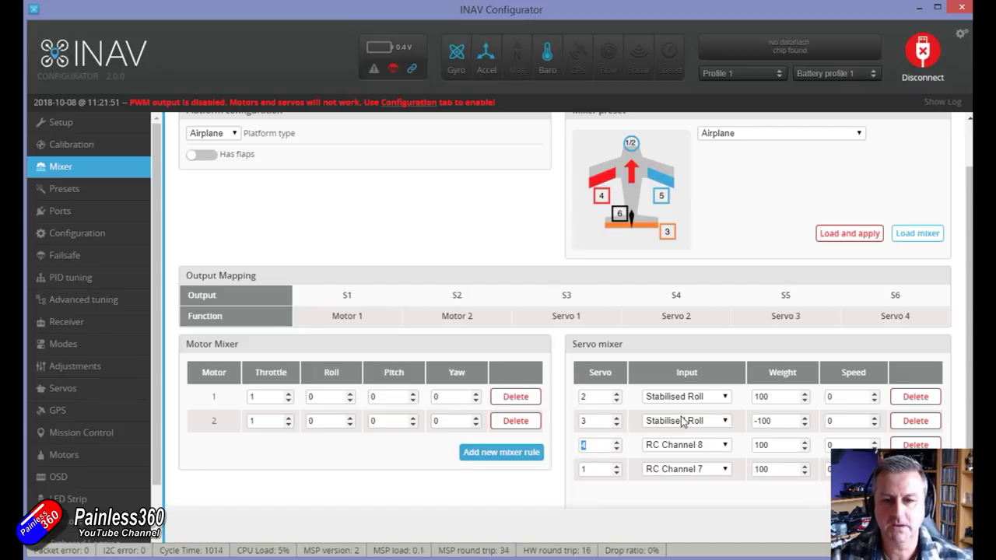
Step: Delete all four servo mixer rules
left_click(915, 396)
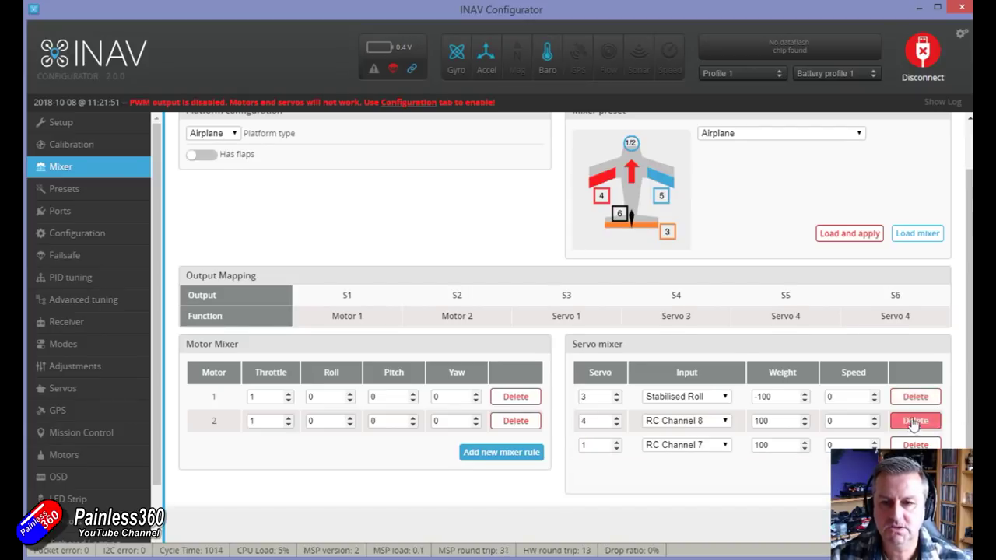
left_click(915, 420)
left_click(914, 416)
left_click(915, 415)
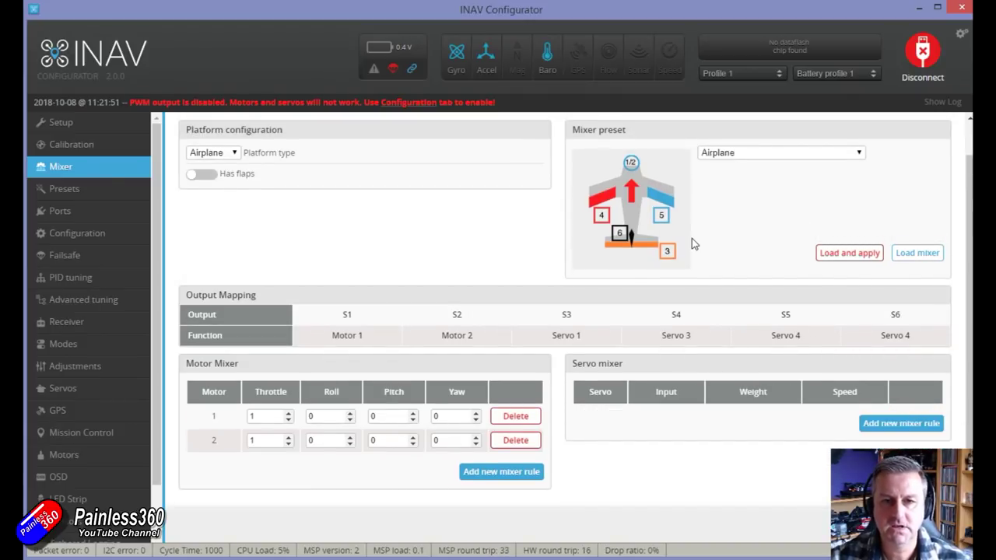
Step: Load the default mixer rules of the Airplane preset without applying them
scroll(708, 260, "down", 1)
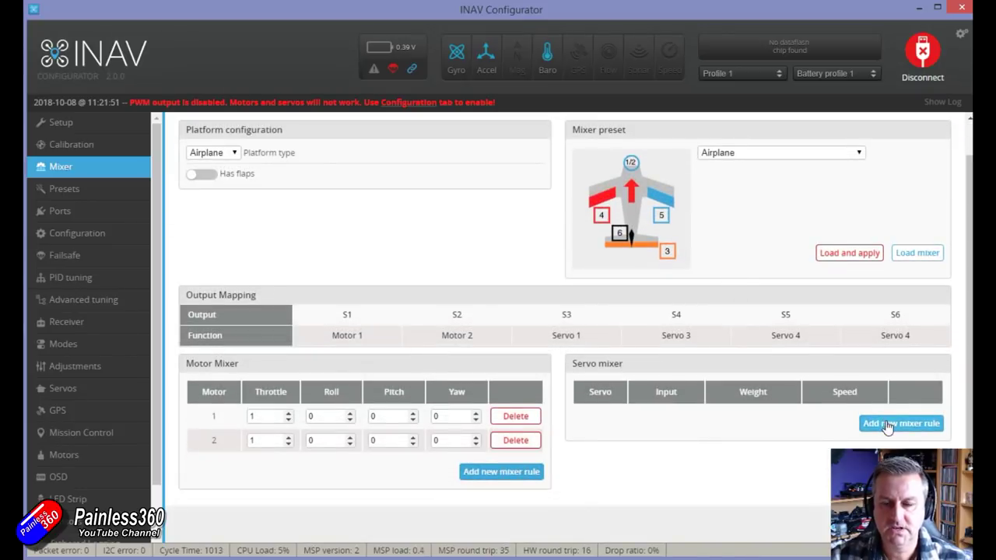
left_click(894, 253)
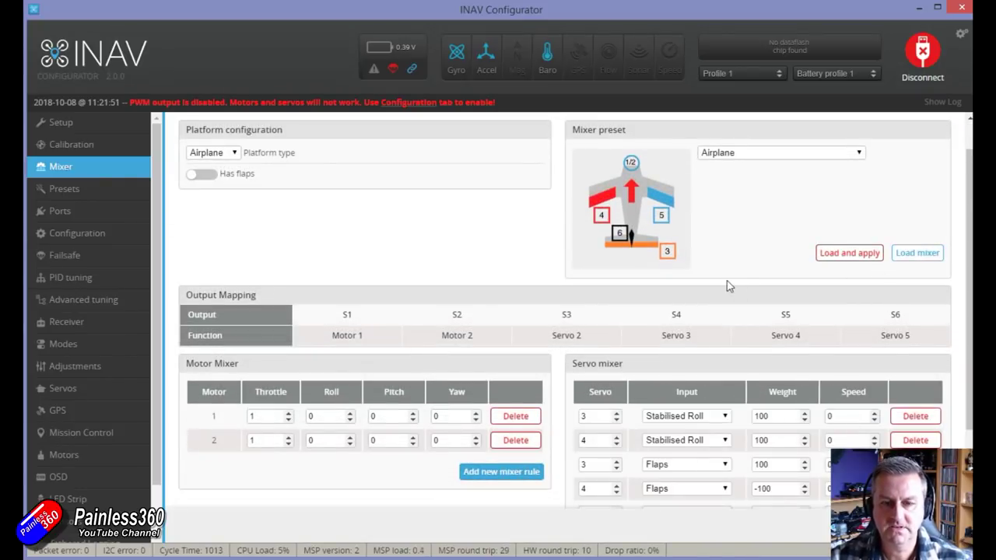
scroll(727, 286, "down", 3)
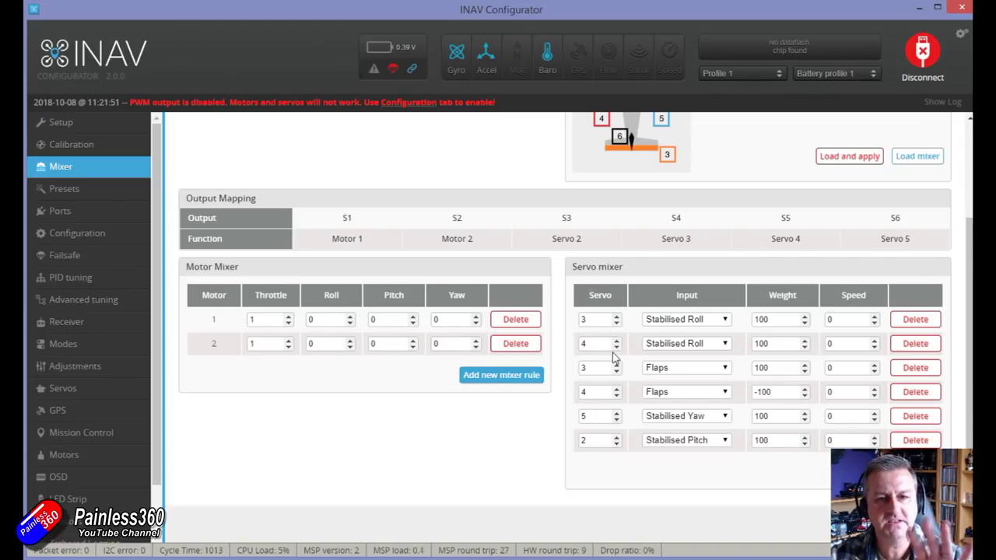
Step: Examine servo 3's shared use in the Stabilised Roll and Flaps rules and its output in the output mapping
double_click(582, 320)
double_click(584, 367)
double_click(585, 319)
double_click(582, 368)
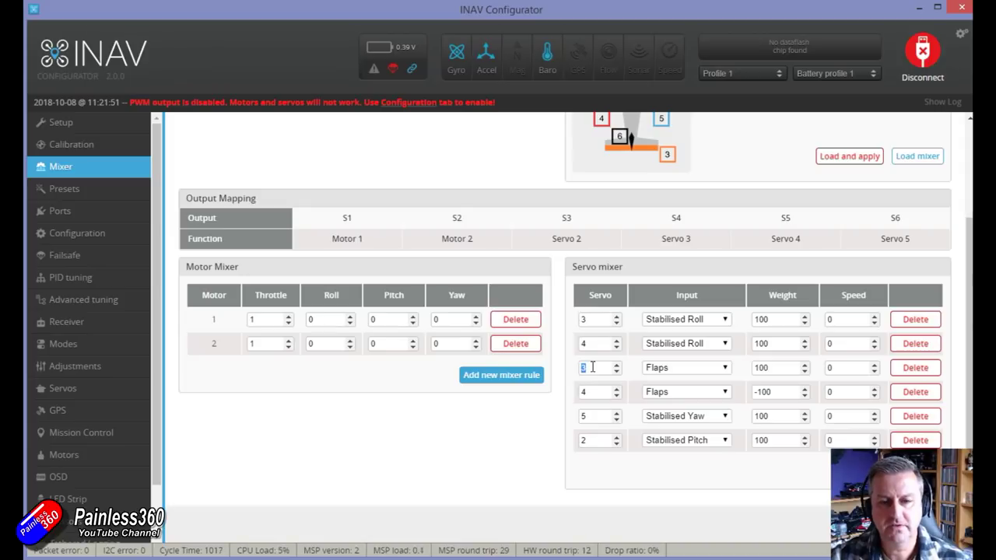
double_click(589, 319)
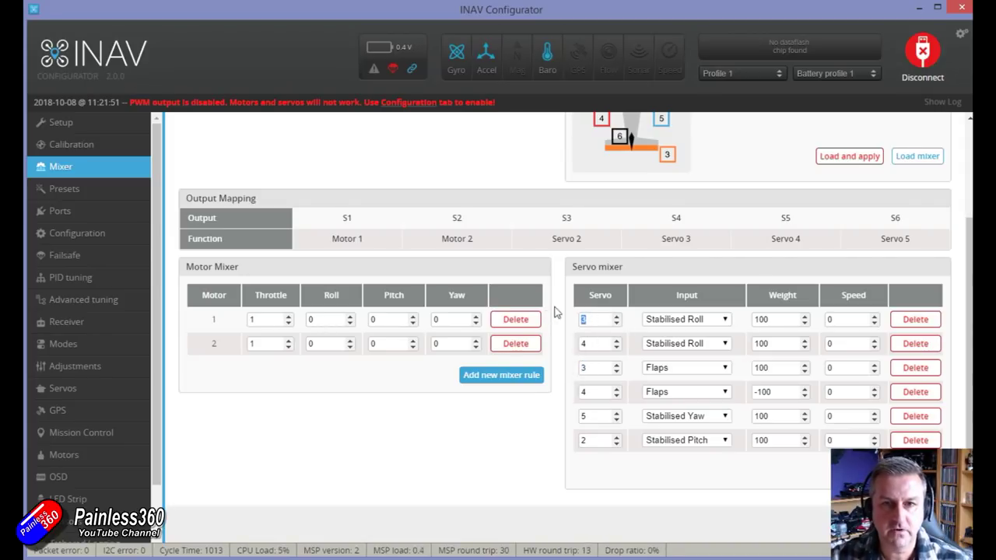
left_click_drag(691, 237, 661, 240)
left_click(675, 219)
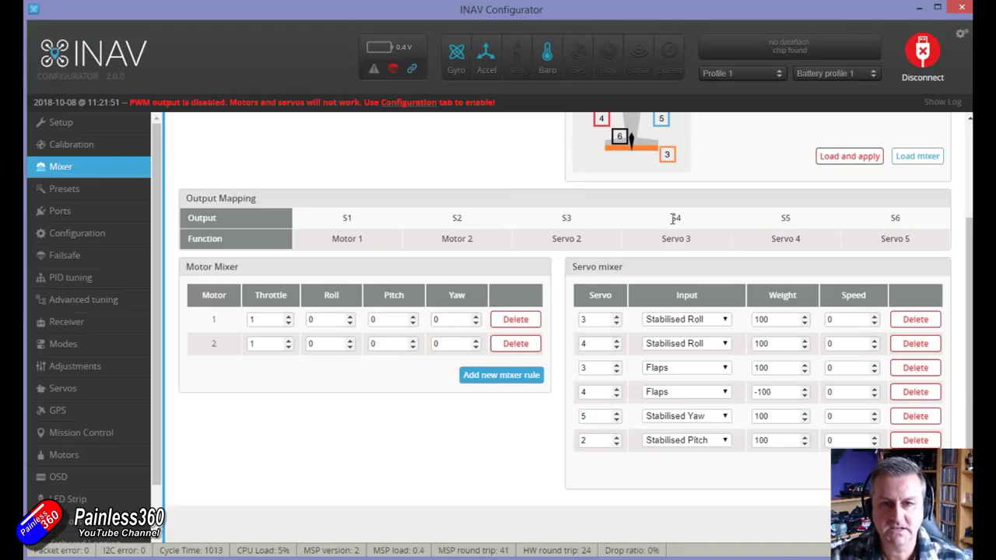
double_click(675, 218)
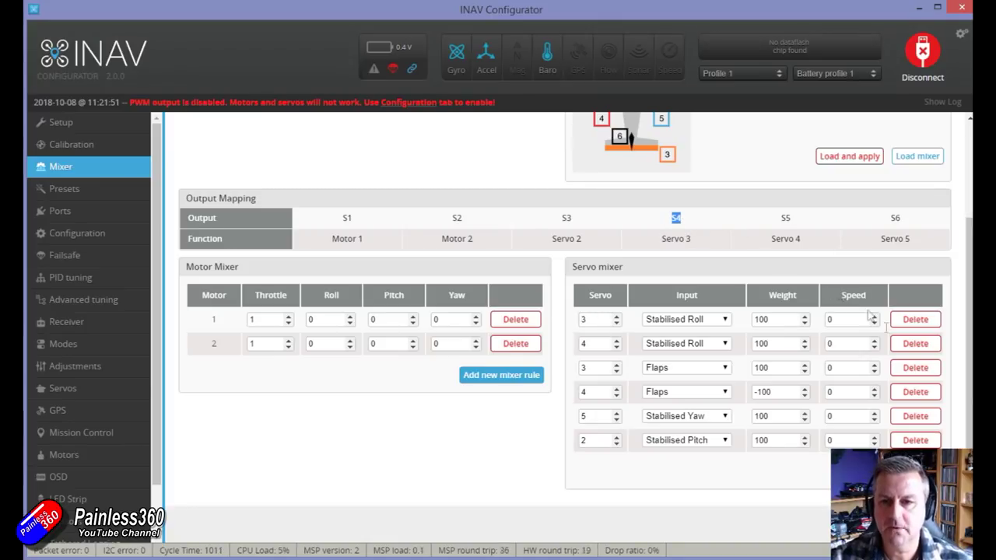
Step: Delete both Flaps rules and the Stabilised Roll rule of servo 4 from the servo mixer
left_click(914, 367)
left_click(914, 391)
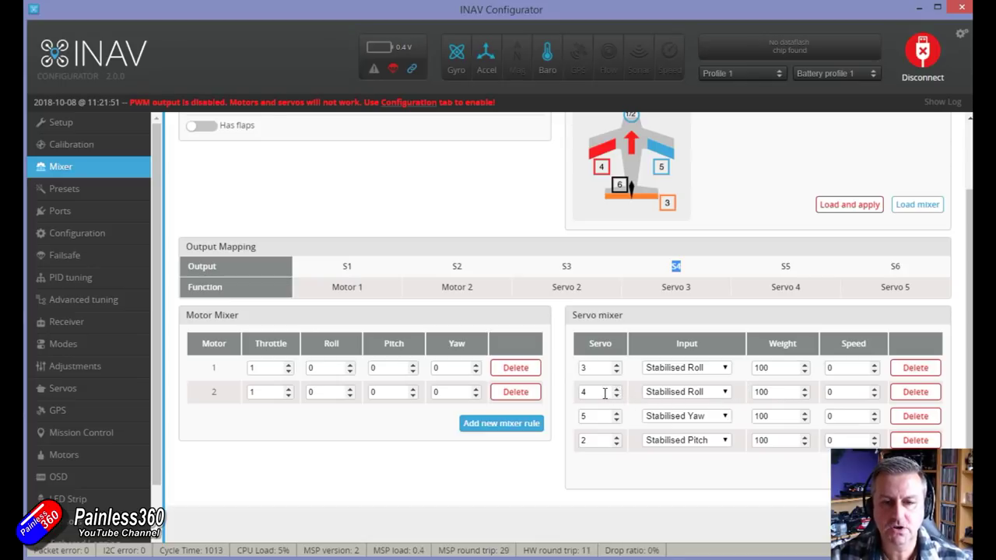
left_click(915, 391)
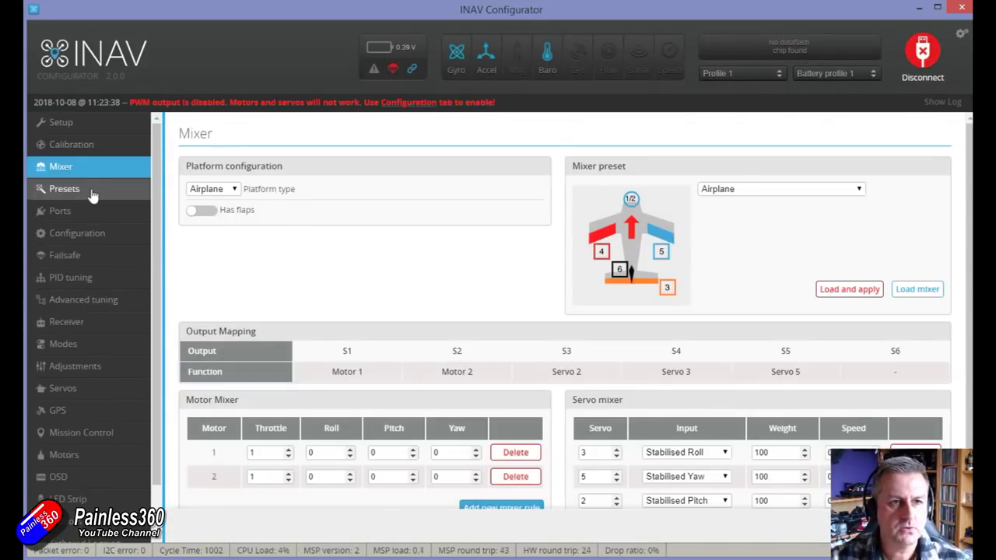
Step: Check which output the Stabilised Pitch servo 2 is assigned to in the output mapping
scroll(704, 401, "down", 2)
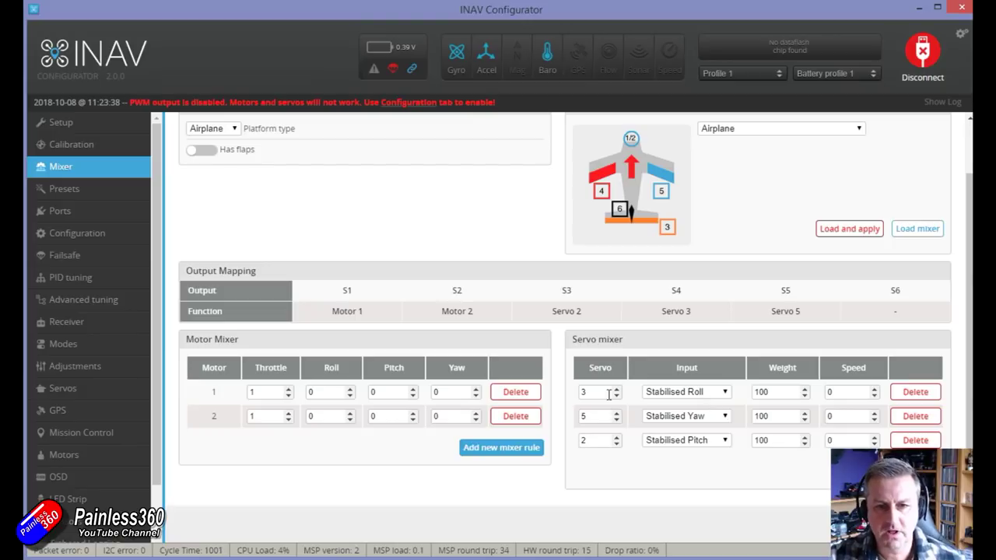
double_click(587, 441)
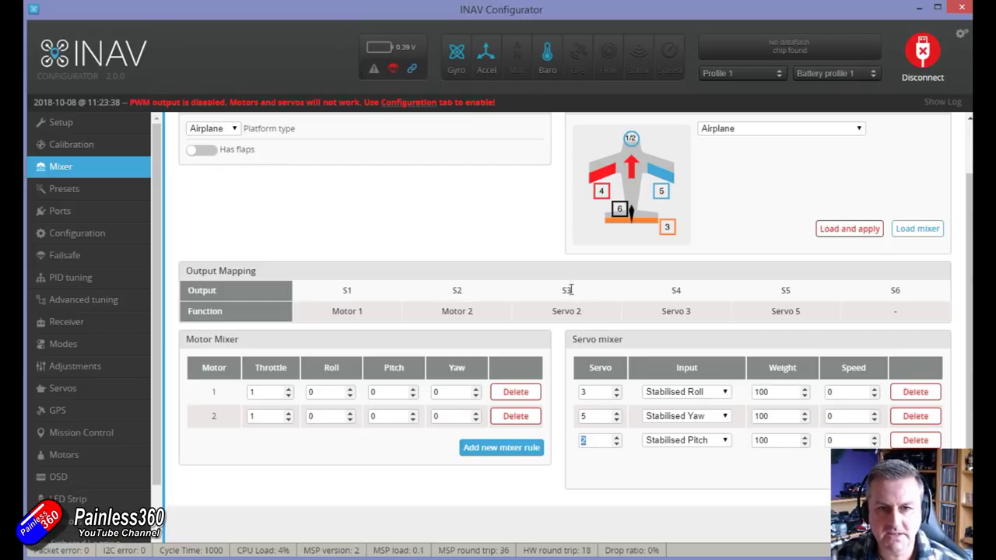
left_click_drag(583, 315, 547, 316)
left_click(720, 469)
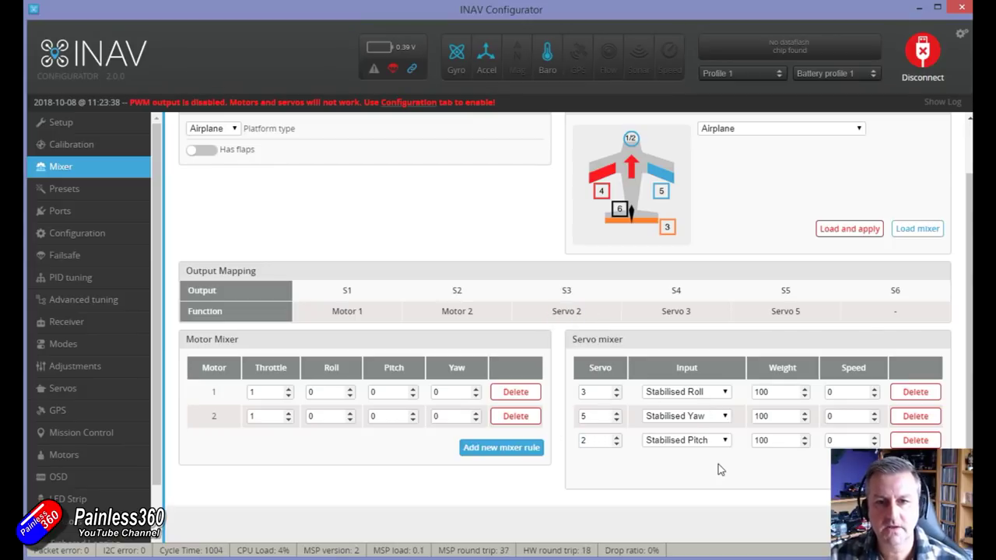
Step: Add a servo mixer rule for servo 6 with the Flaps input, and save the mixer
left_click(887, 471)
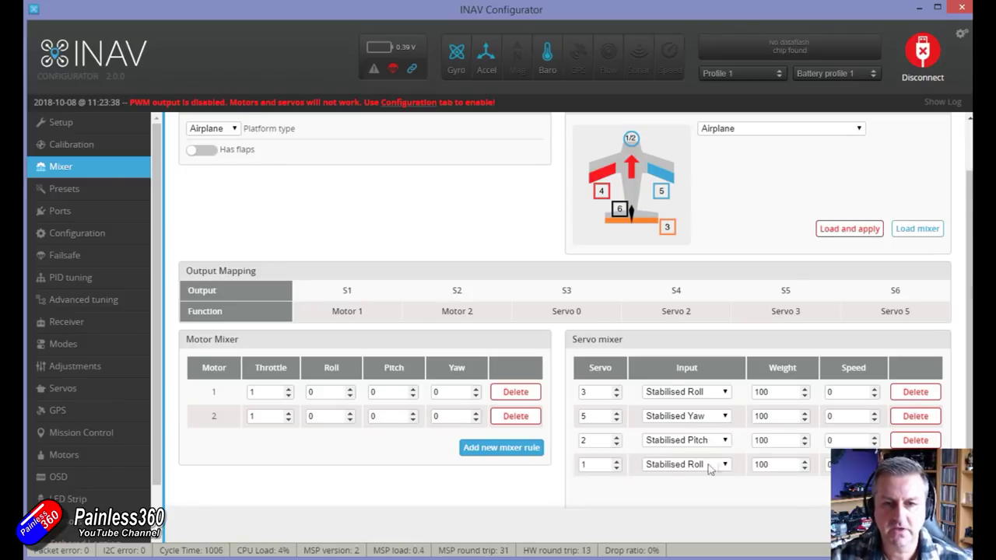
left_click(616, 461)
left_click(616, 462)
left_click(616, 461)
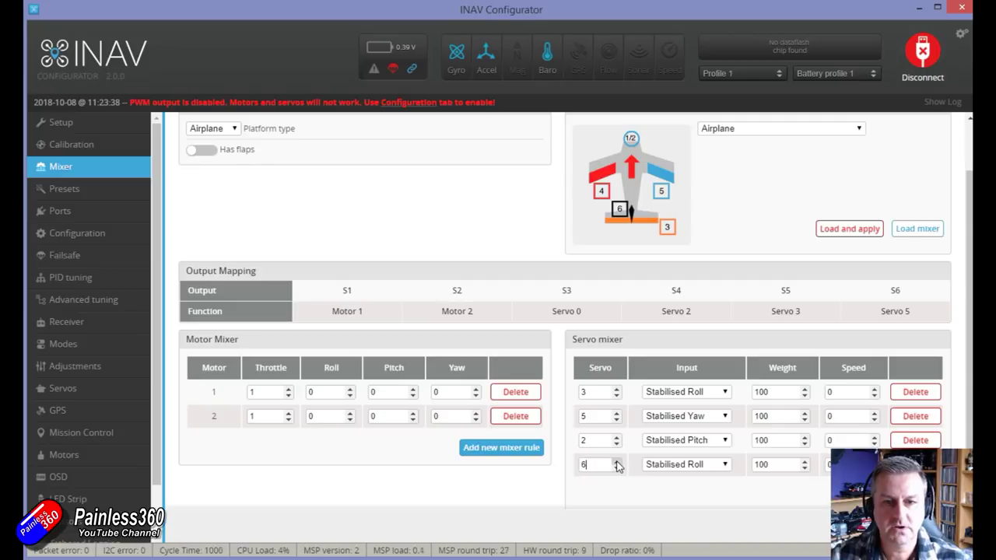
left_click(725, 464)
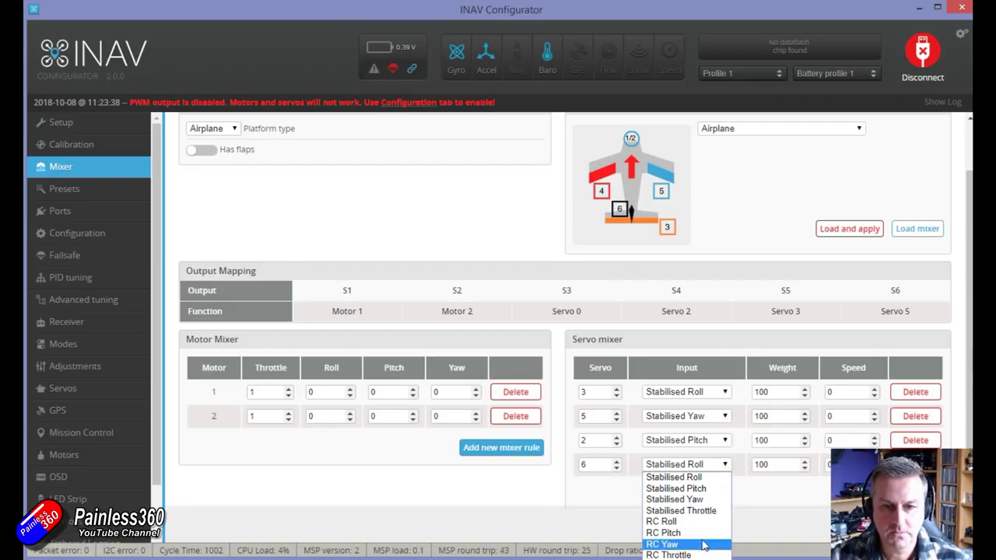
left_click(669, 559)
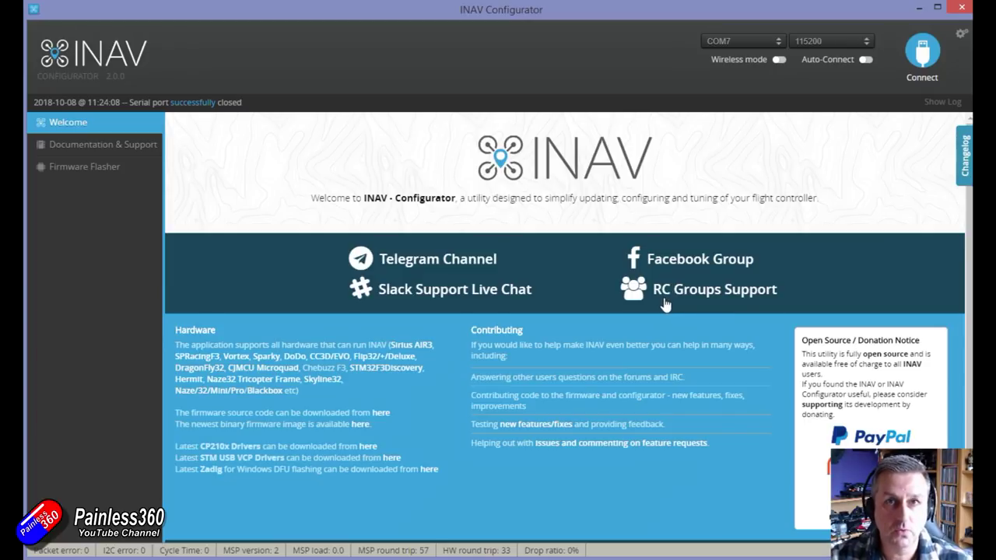
Step: Reconnect to the flight controller on COM7 and check the servo 6 rule and its output in the mixer
left_click(922, 50)
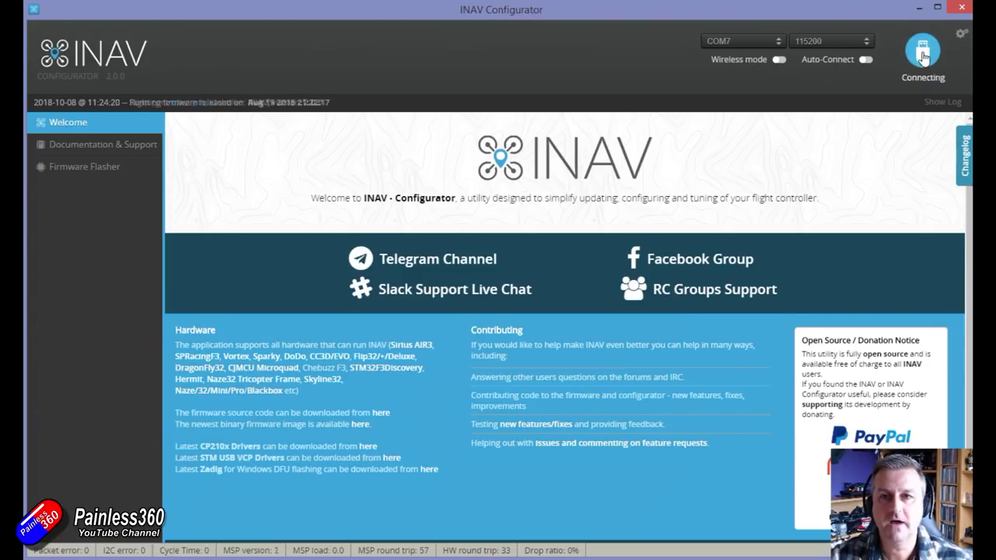
left_click(98, 168)
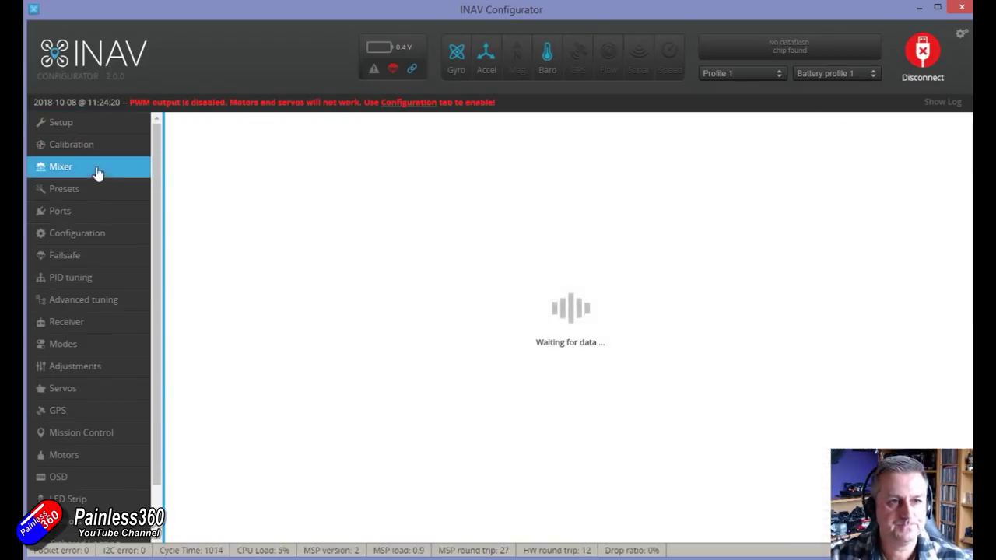
scroll(568, 366, "down", 2)
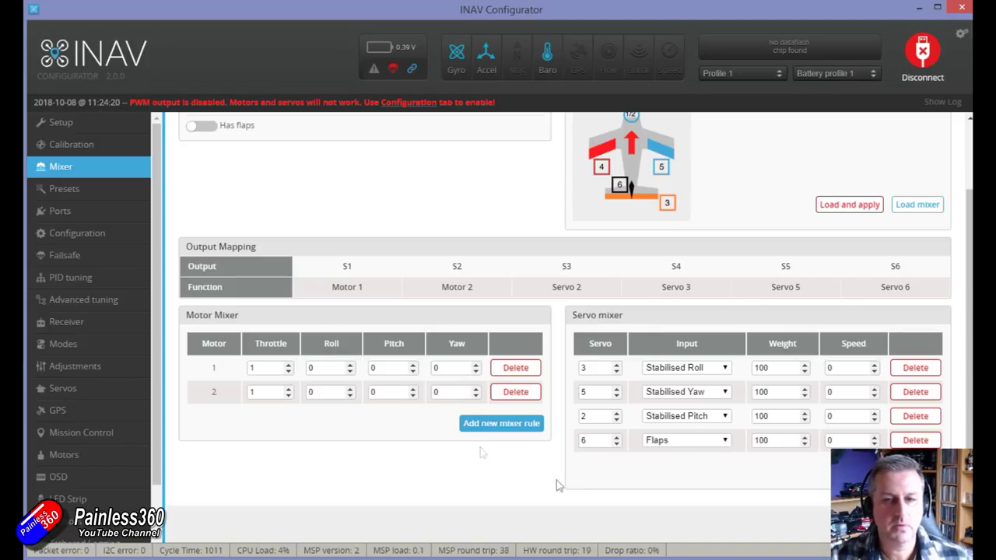
Step: Examine servo 6's midpoint, limits, reverse option and assigned output in the servo settings
left_click(90, 388)
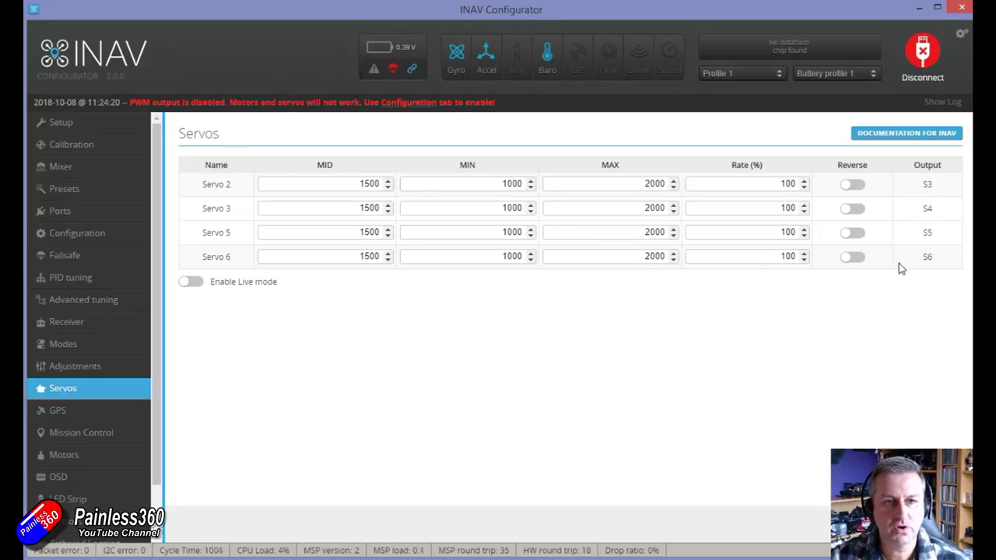
left_click_drag(369, 256, 431, 249)
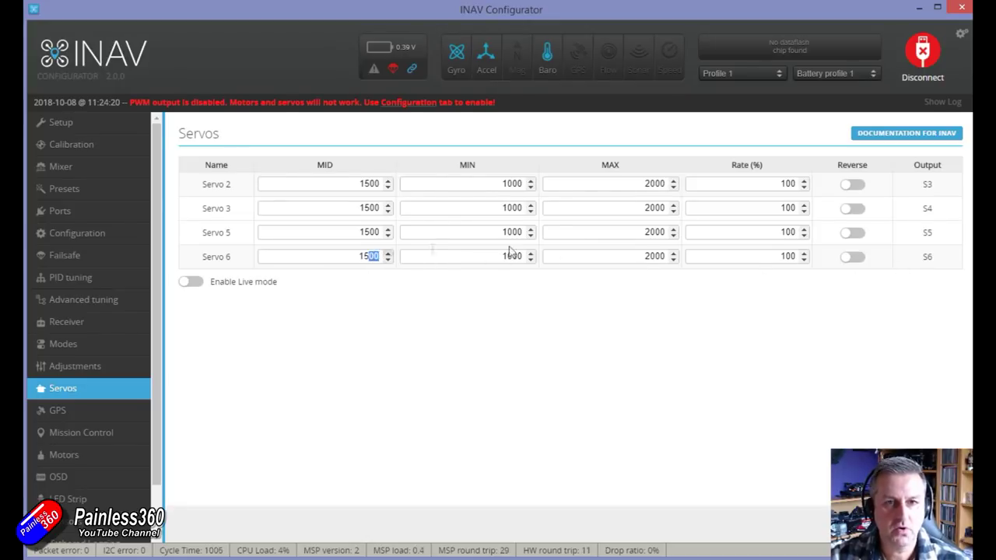
left_click(851, 259)
left_click(852, 259)
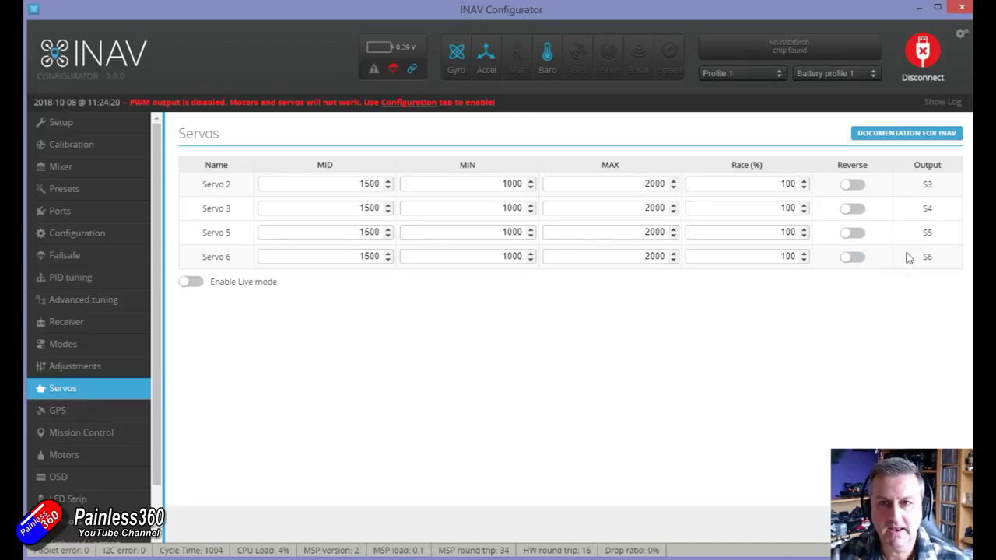
Step: Add a servo mixer rule for servo 7 with the RC Channel 8 input, and save the mixer
left_click(58, 171)
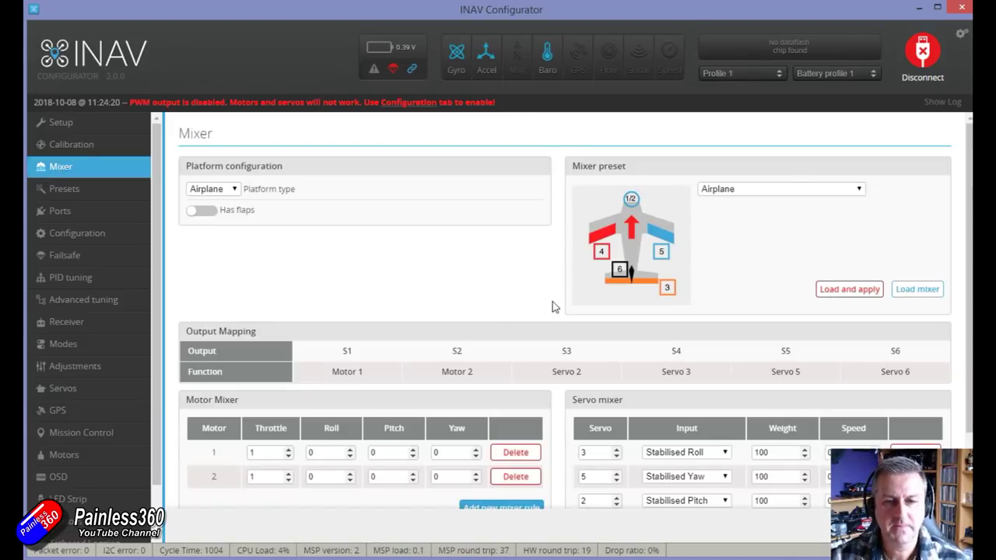
scroll(542, 334, "down", 1)
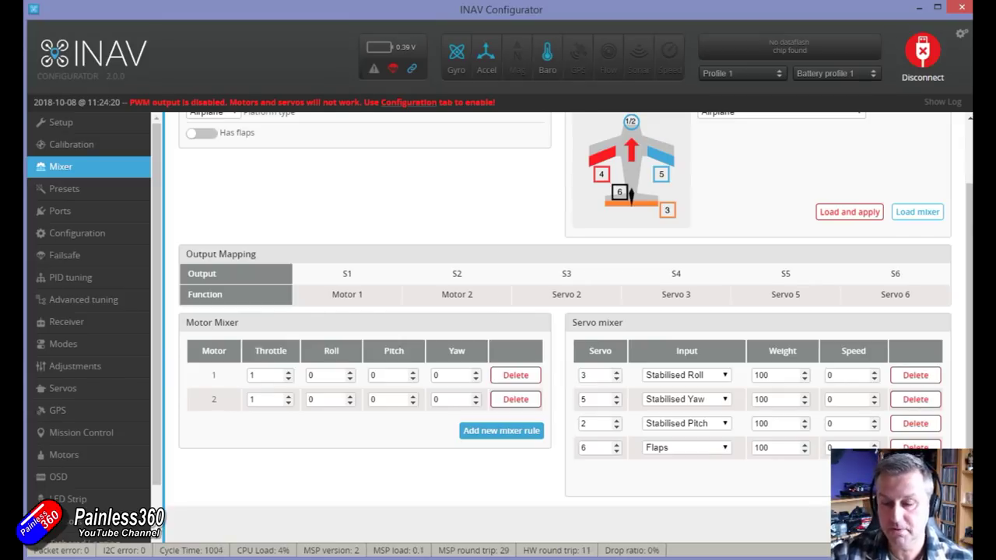
left_click(900, 472)
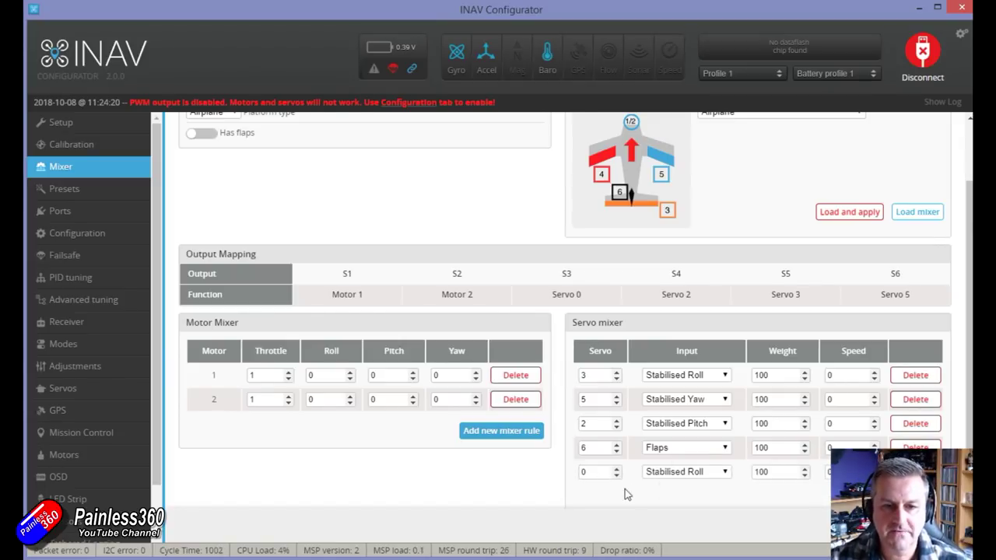
left_click(616, 471)
double_click(616, 470)
double_click(617, 470)
double_click(617, 471)
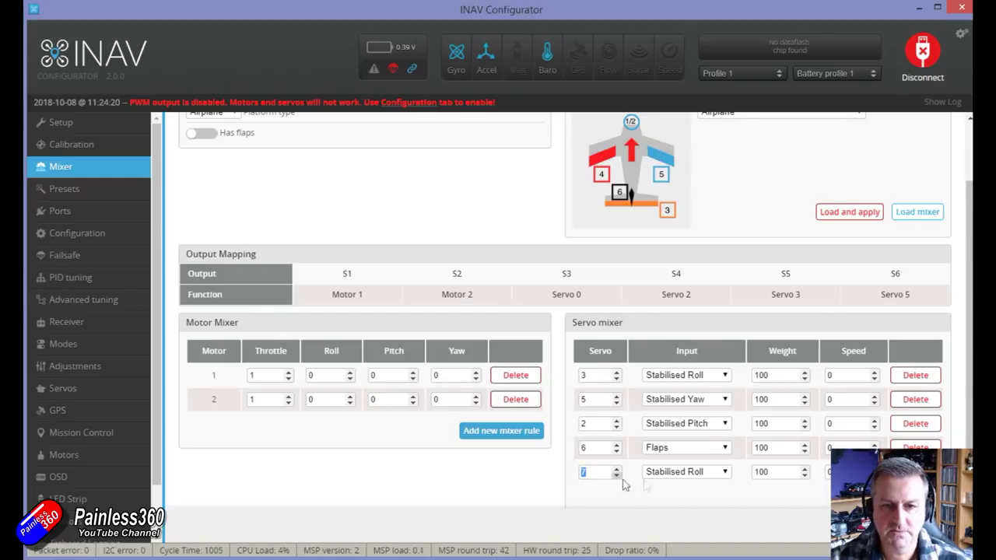
left_click(721, 472)
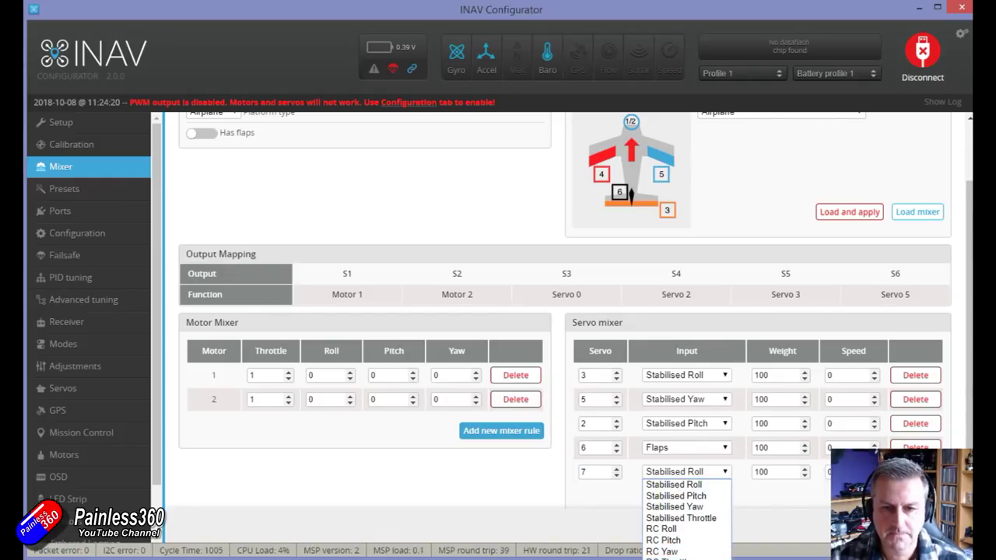
left_click(727, 513)
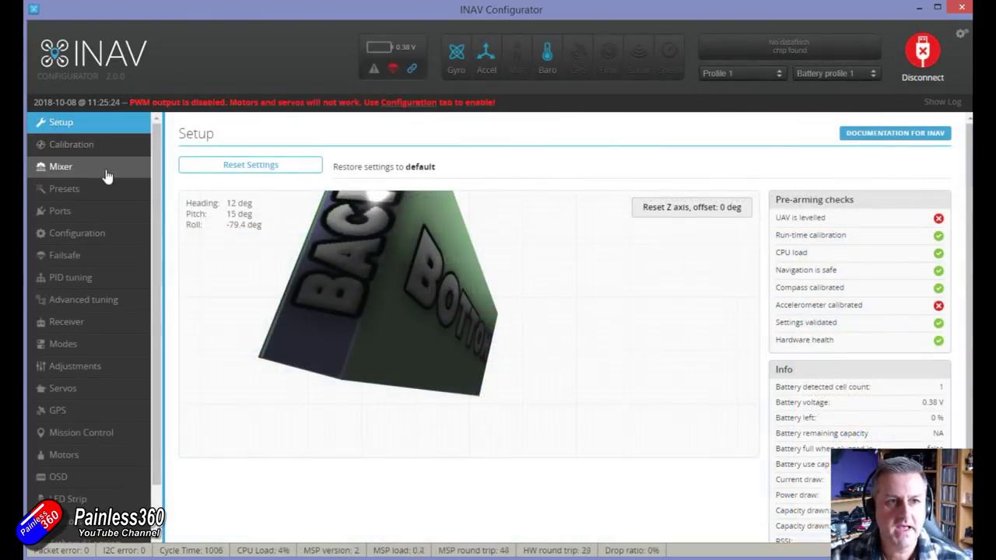
Step: Compare the saved servo 7 rule with the servos assigned to S1 to S6 in the output mapping
left_click(105, 168)
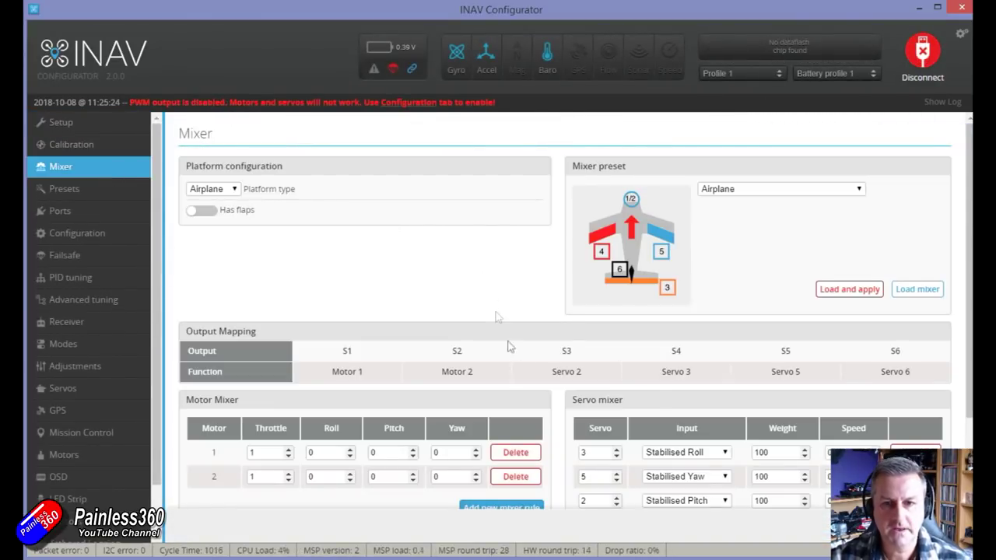
scroll(657, 400, "down", 1)
scroll(657, 400, "down", 3)
scroll(612, 276, "up", 3)
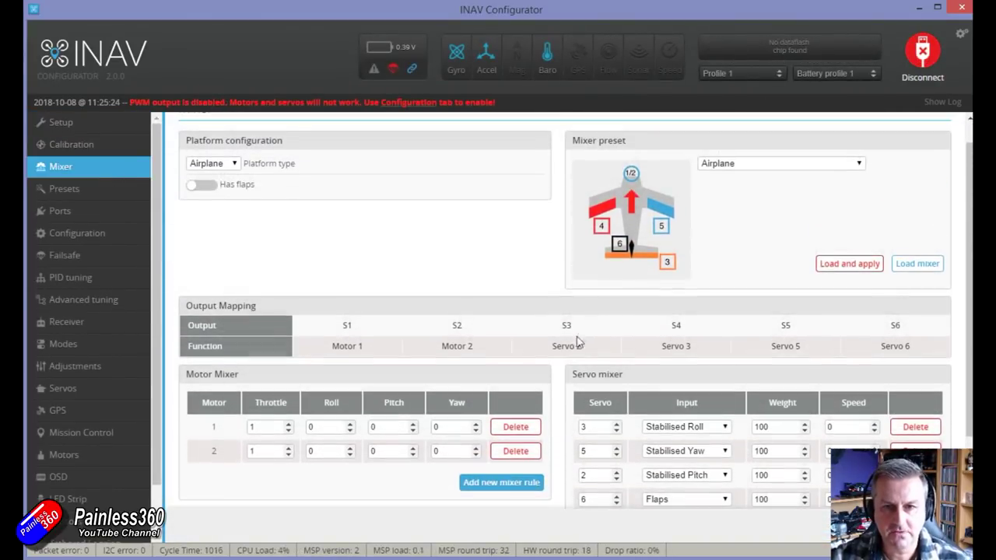
scroll(575, 340, "down", 1)
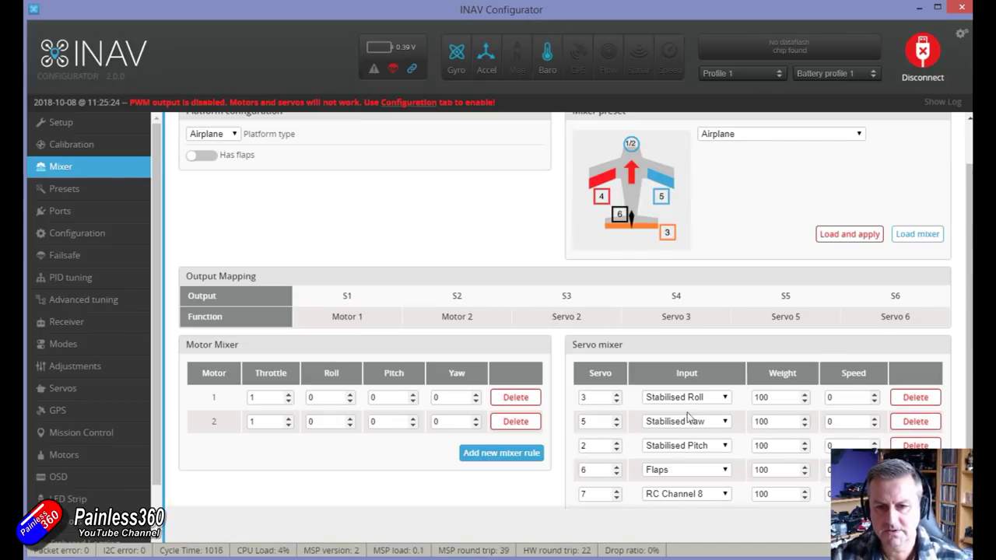
scroll(622, 465, "down", 1)
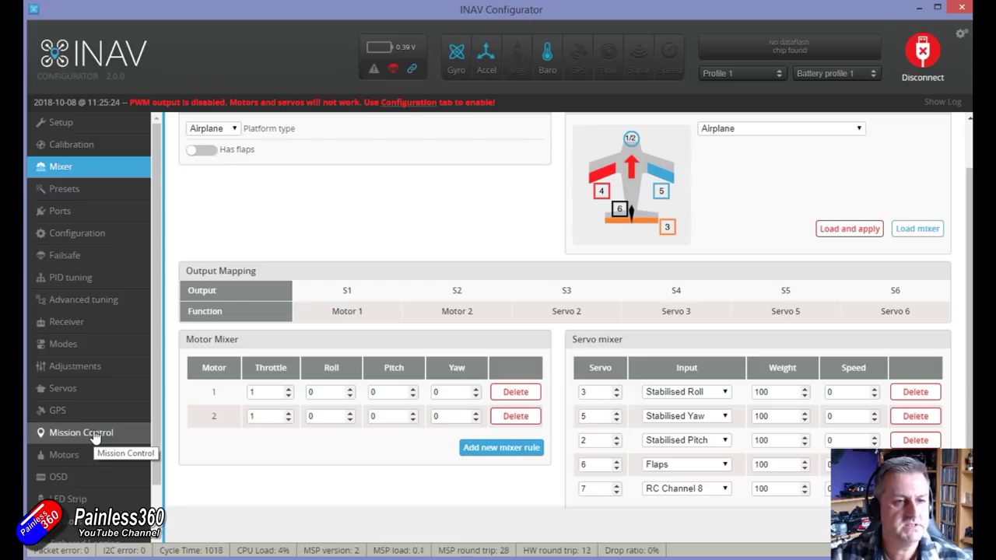
Step: Check the settings and output assignment of servo 7 in the servo settings
left_click(93, 387)
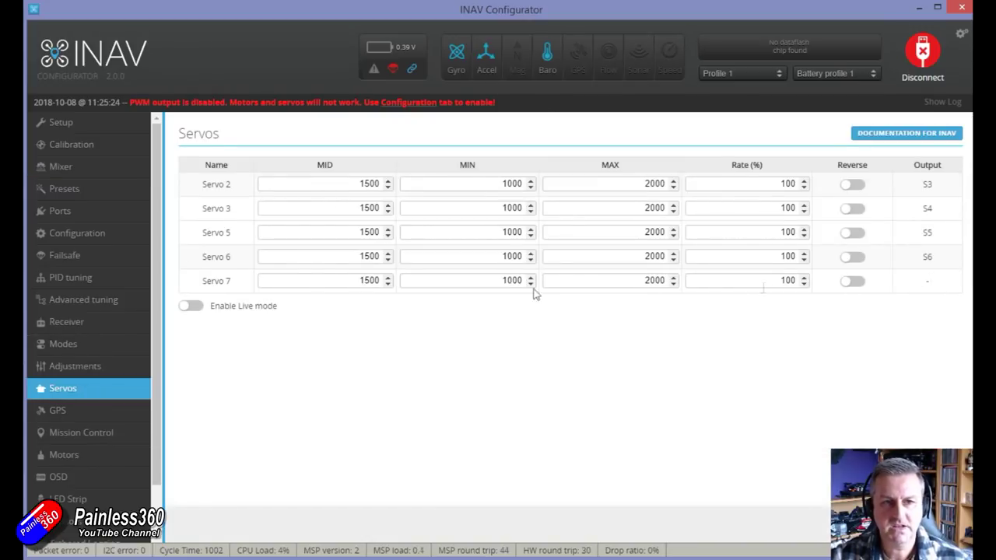
left_click_drag(230, 282, 199, 282)
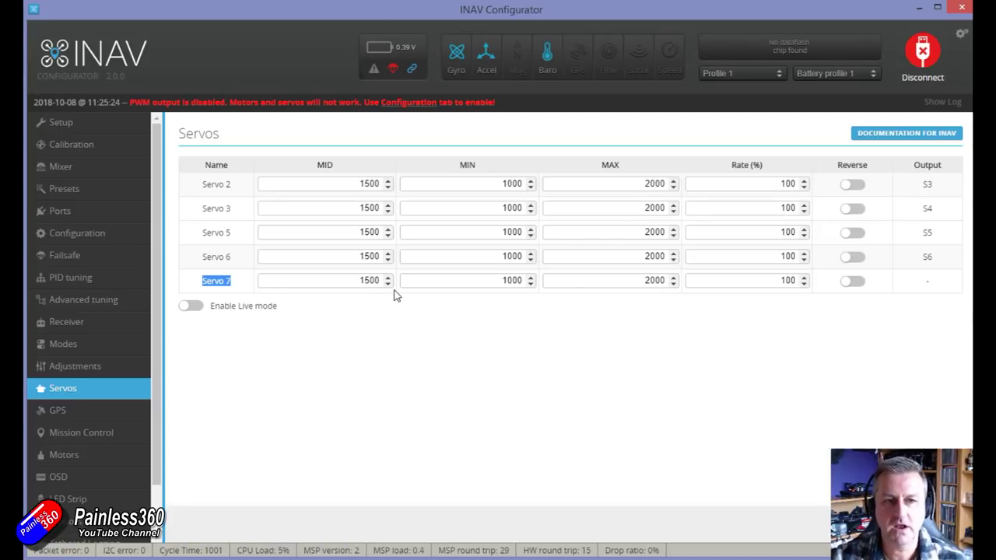
double_click(927, 281)
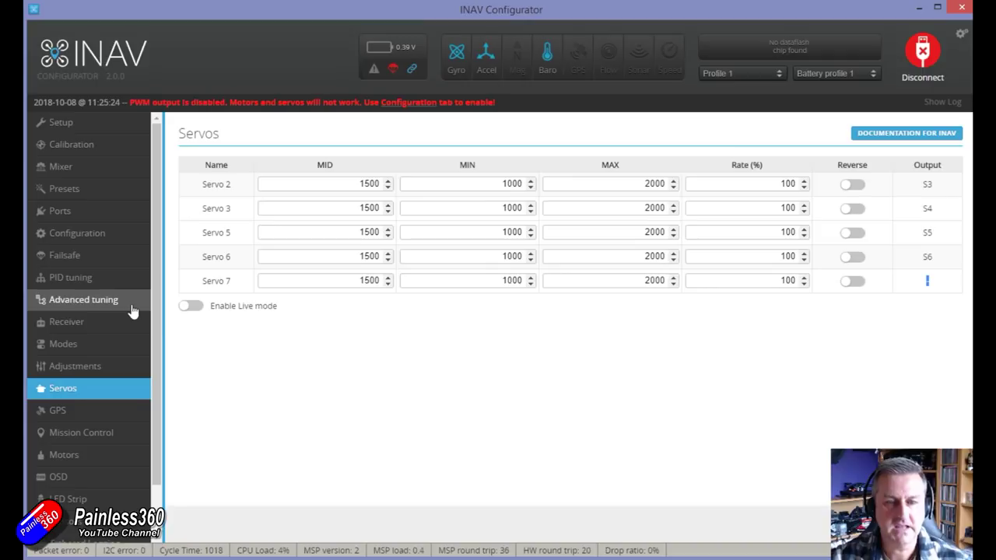
Step: Load the Airplane preset's default mixer rules without applying them, and examine its servo rules and output mapping
left_click(105, 168)
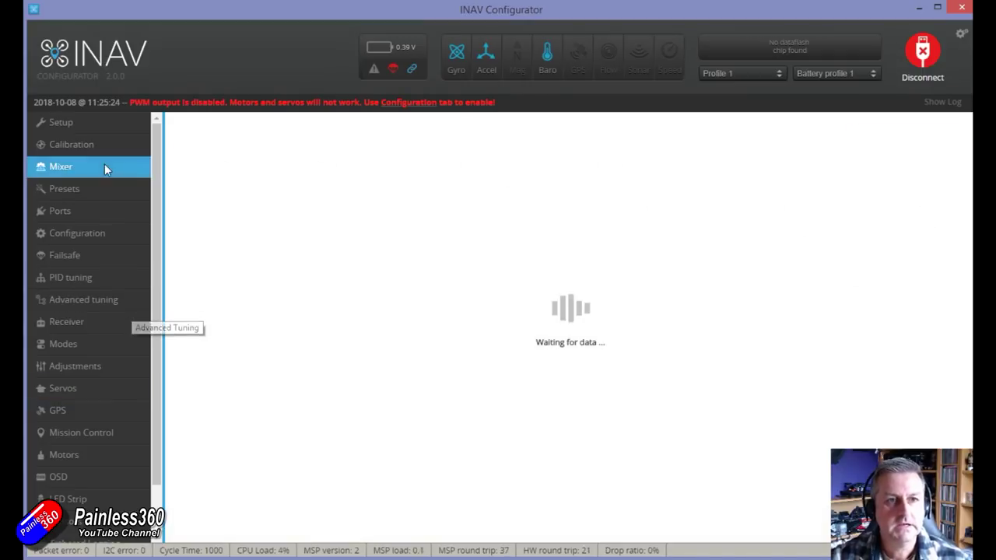
scroll(574, 340, "down", 3)
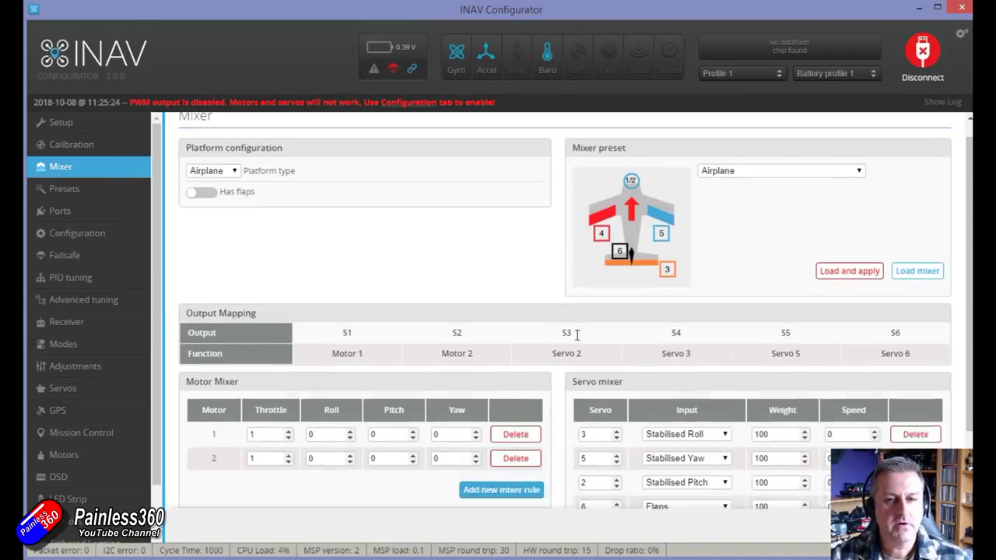
scroll(754, 209, "up", 3)
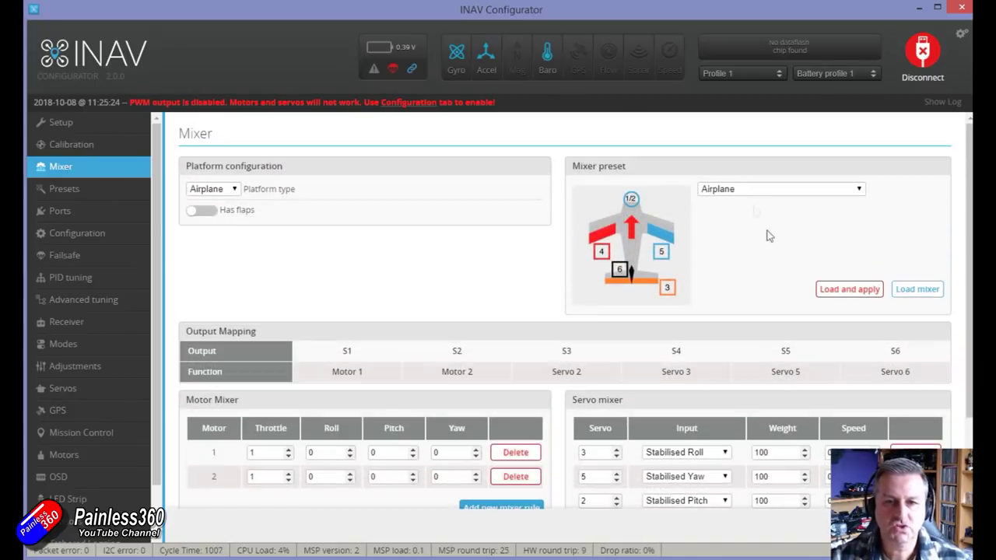
left_click(918, 290)
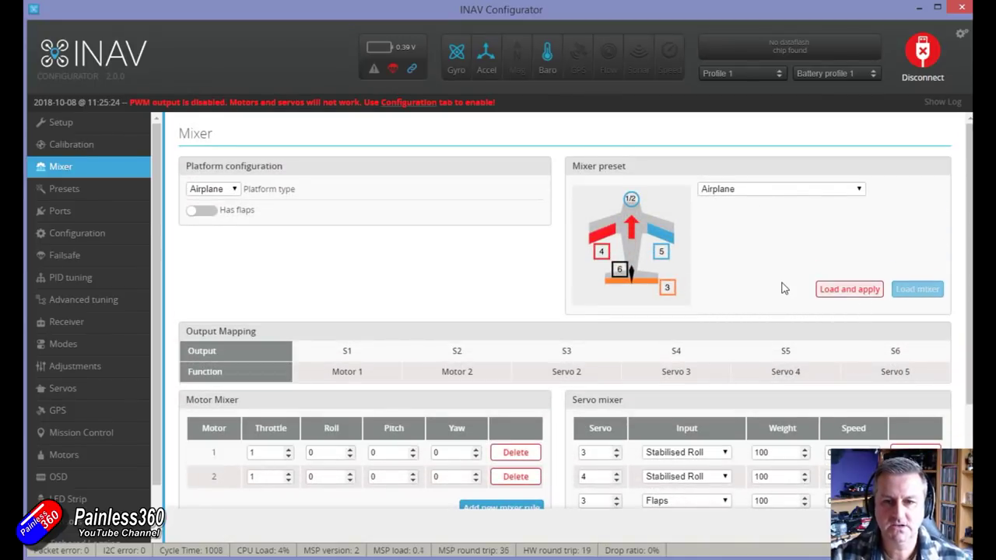
scroll(780, 287, "down", 3)
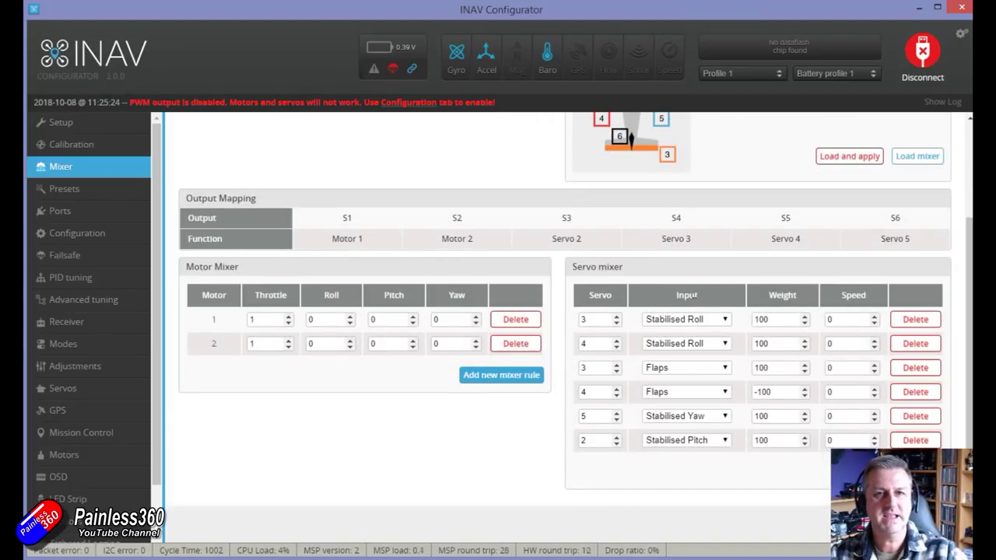
scroll(679, 295, "up", 3)
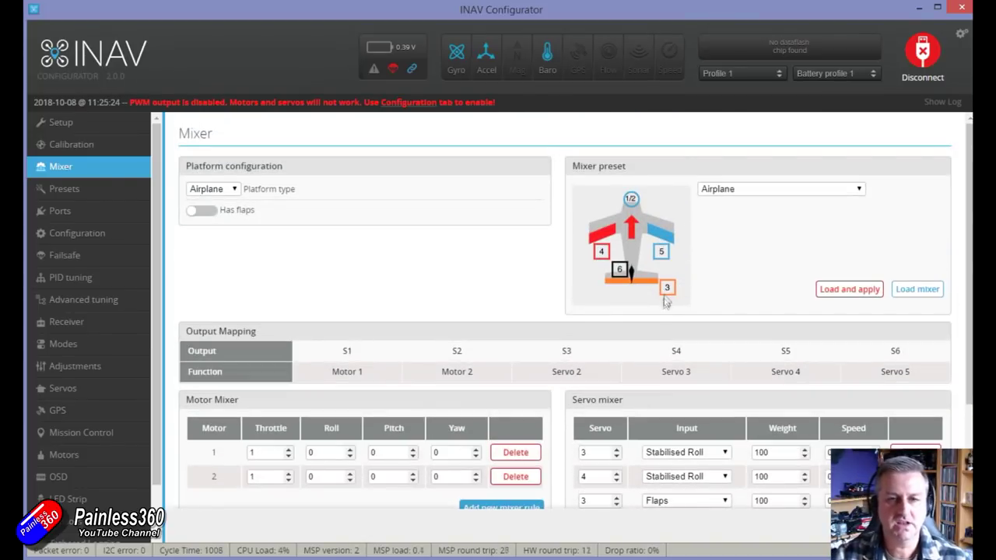
scroll(664, 305, "down", 2)
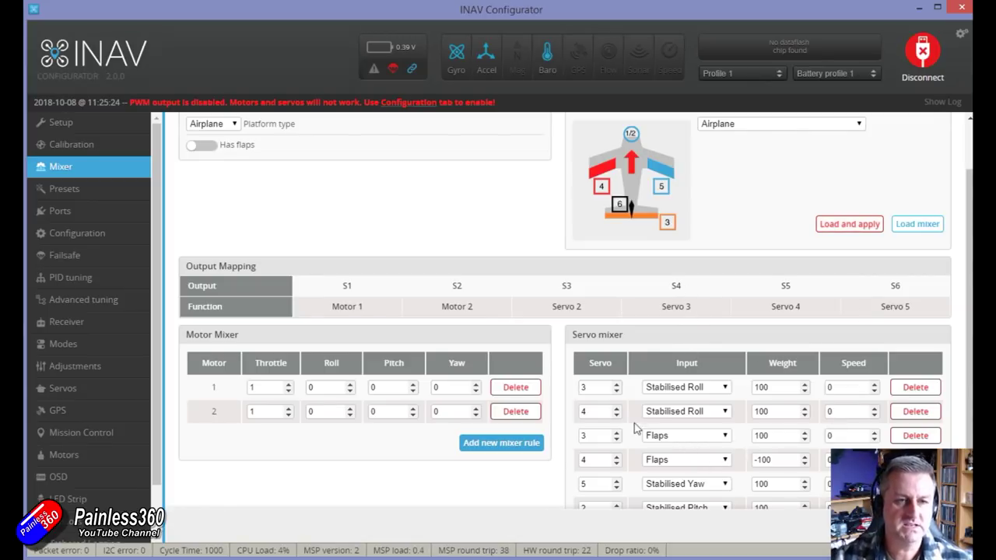
Step: Leave the mixer without saving, view the presets and ports, and recheck the saved servo rules and output mapping
left_click(109, 195)
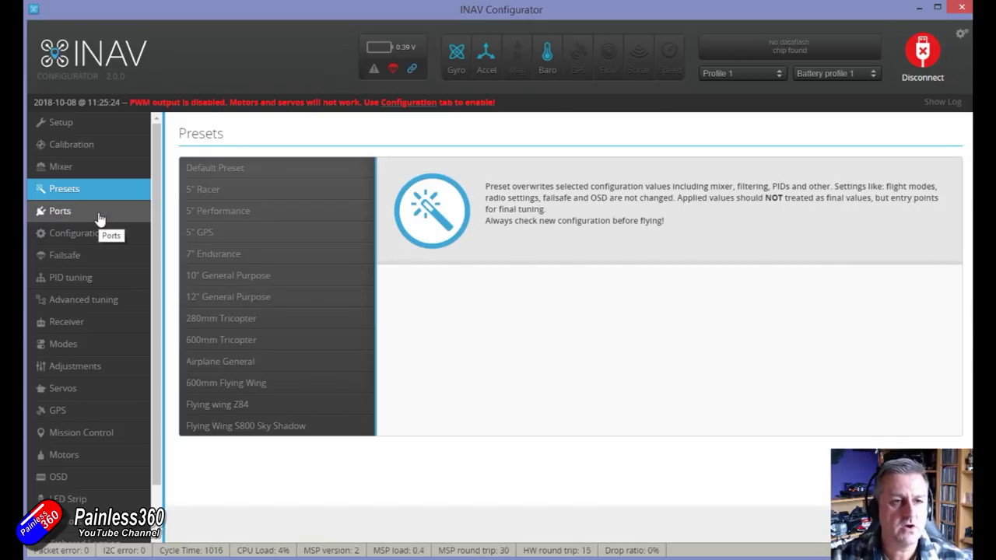
left_click(99, 218)
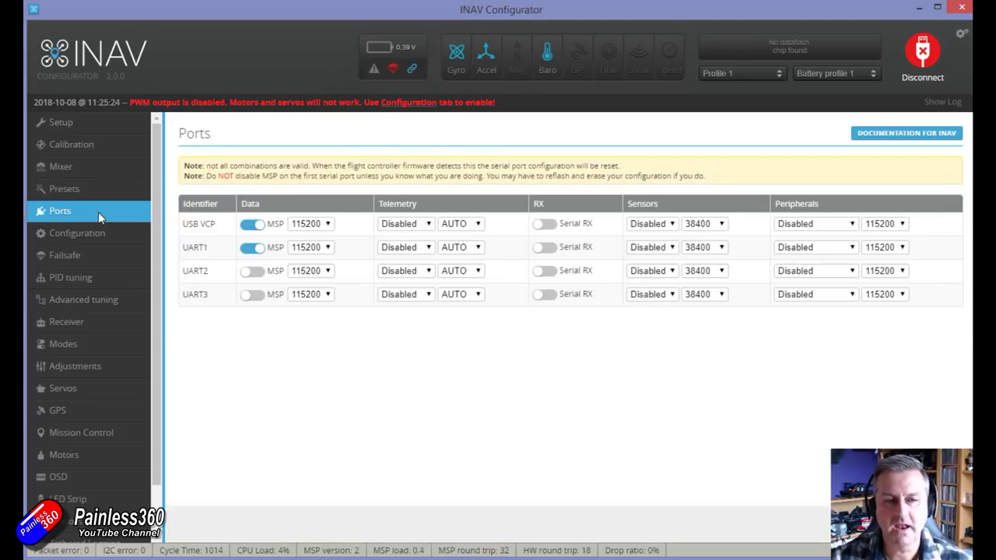
left_click(93, 166)
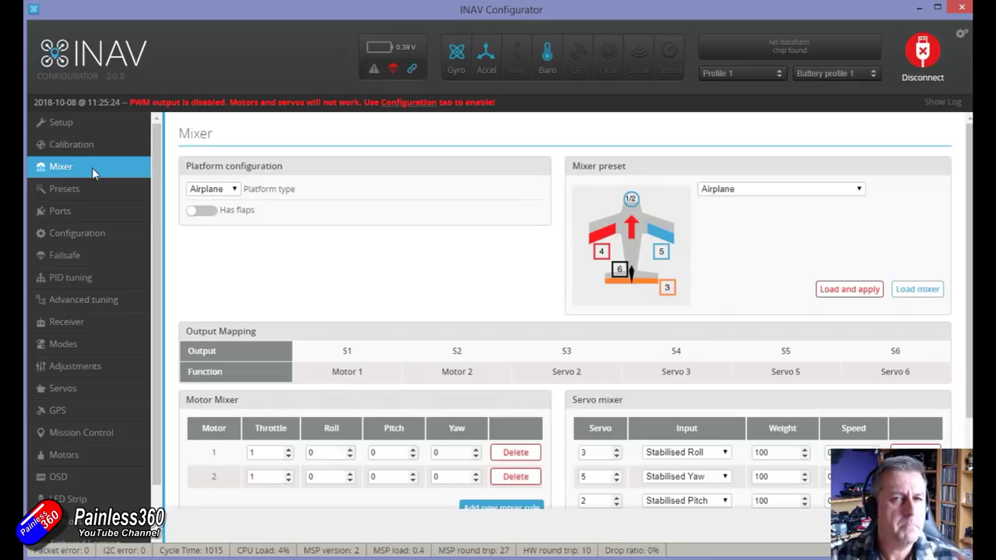
scroll(582, 281, "down", 3)
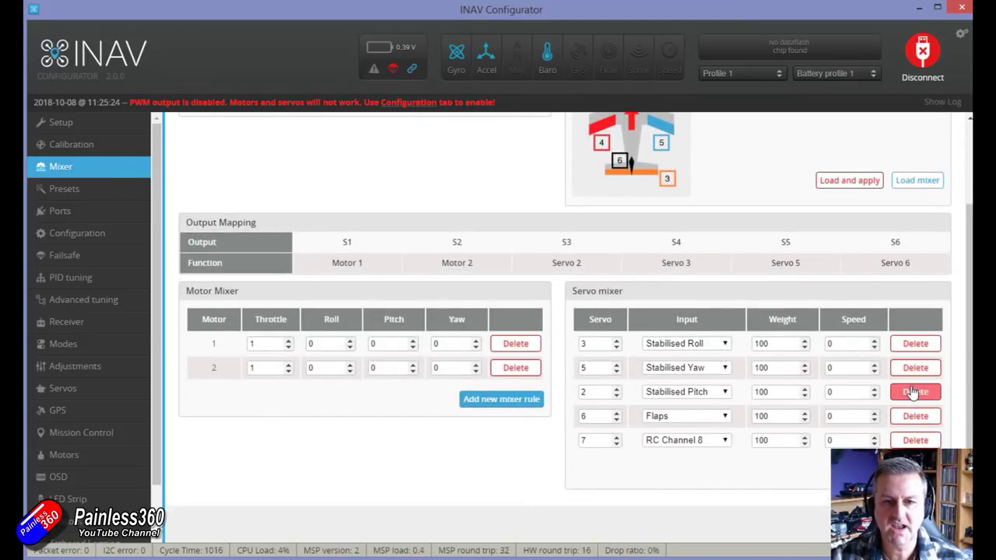
scroll(911, 393, "up", 3)
scroll(893, 356, "down", 3)
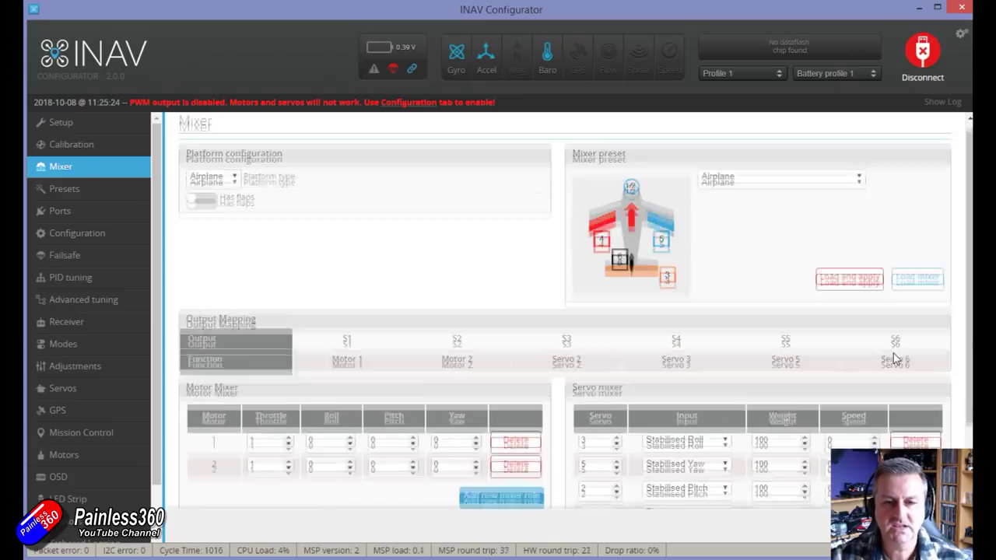
Step: Compare the servo assigned to output S3 in the output mapping with the servo numbers in the servo mixer rules
scroll(893, 354, "up", 3)
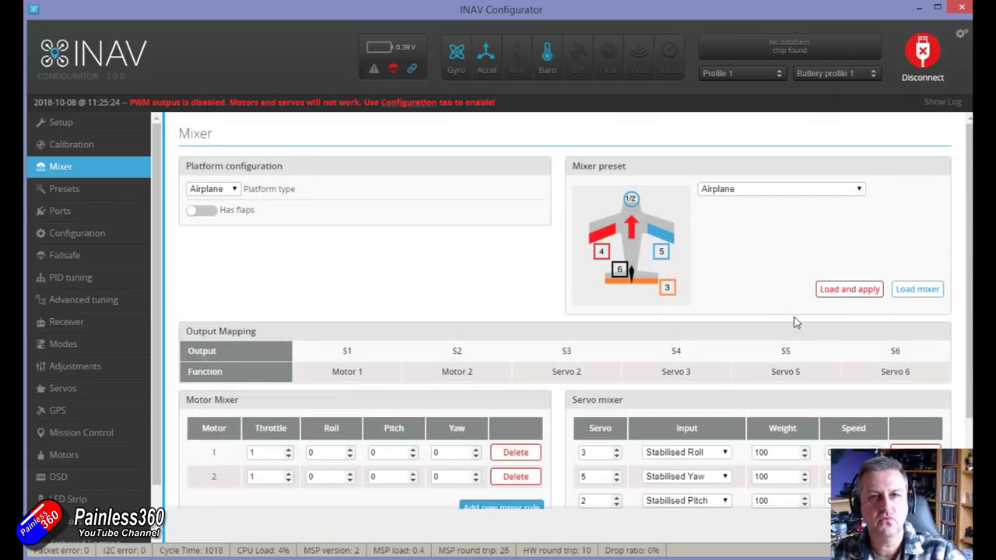
scroll(793, 316, "down", 3)
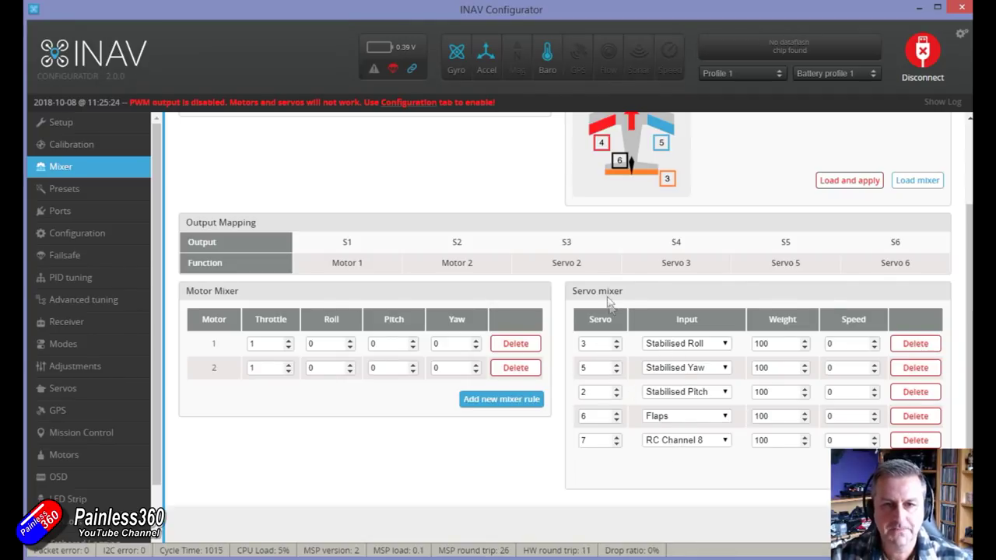
double_click(566, 242)
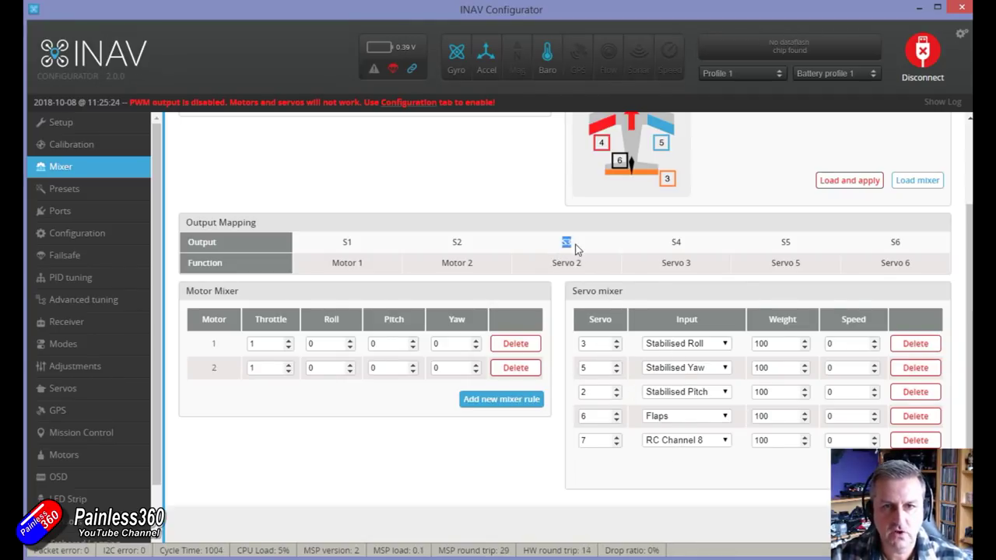
triple_click(255, 221)
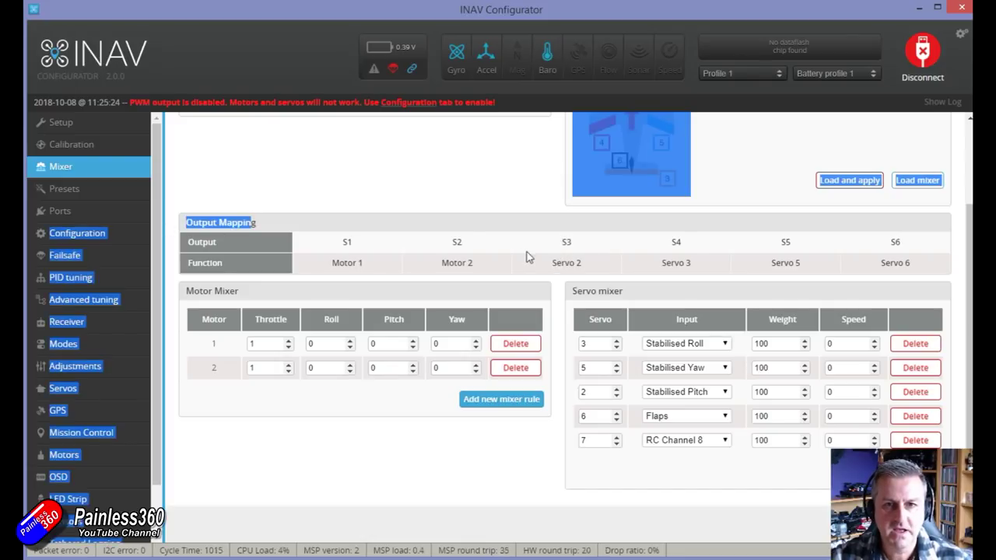
left_click(555, 262)
left_click_drag(556, 262, 587, 265)
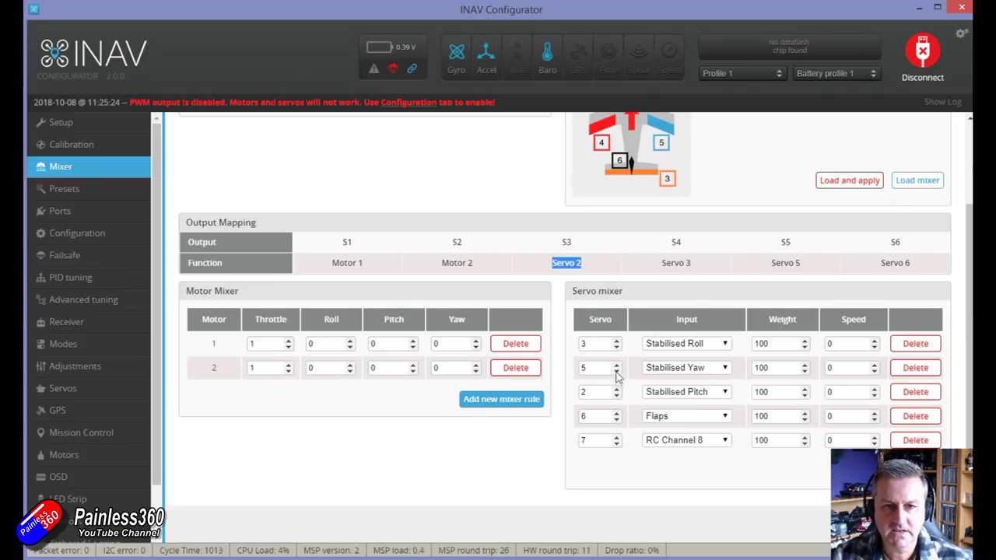
Step: Recreate the servo 2 rule as the last servo mixer rule with Stabilised Pitch as its input, and save the mixer
left_click(915, 392)
double_click(566, 266)
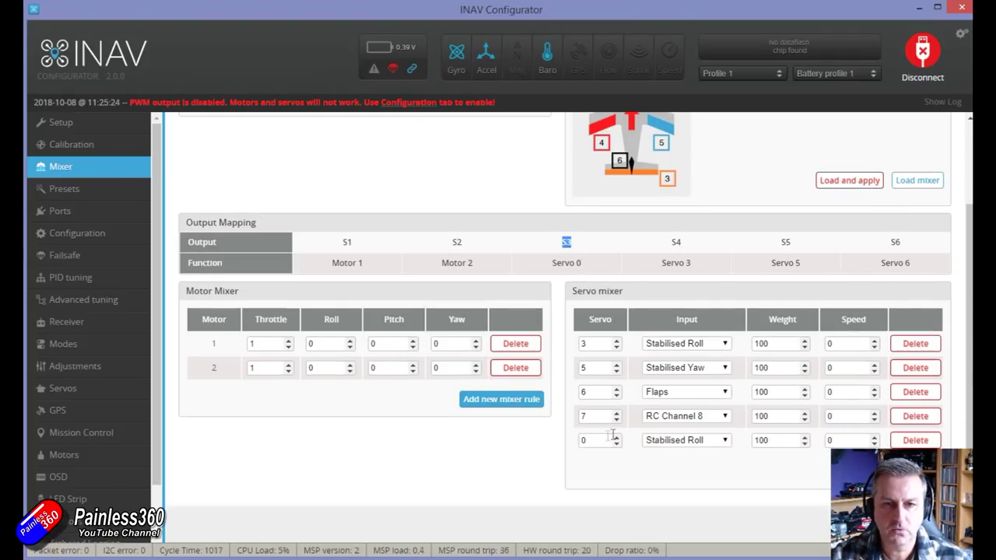
left_click(616, 436)
left_click(616, 436)
left_click(725, 440)
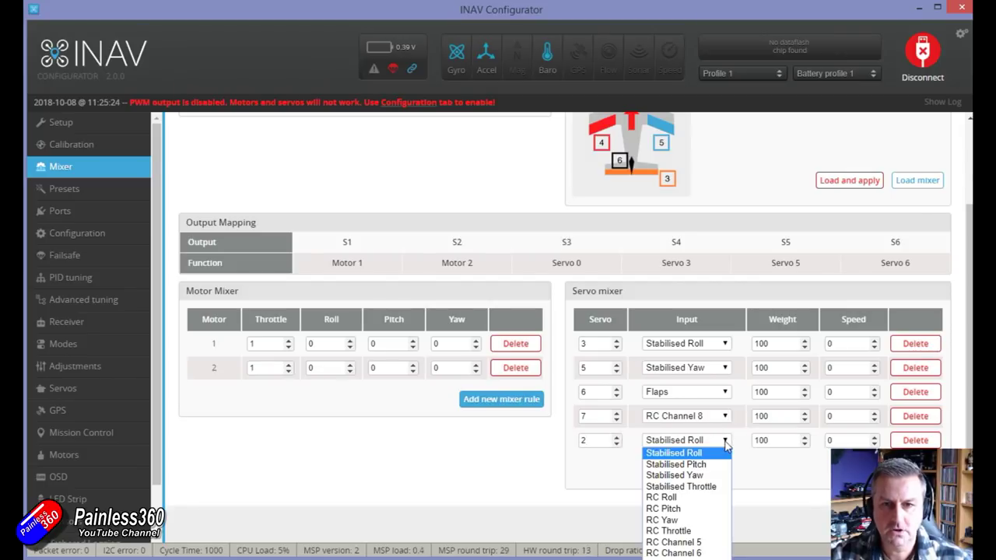
left_click(700, 463)
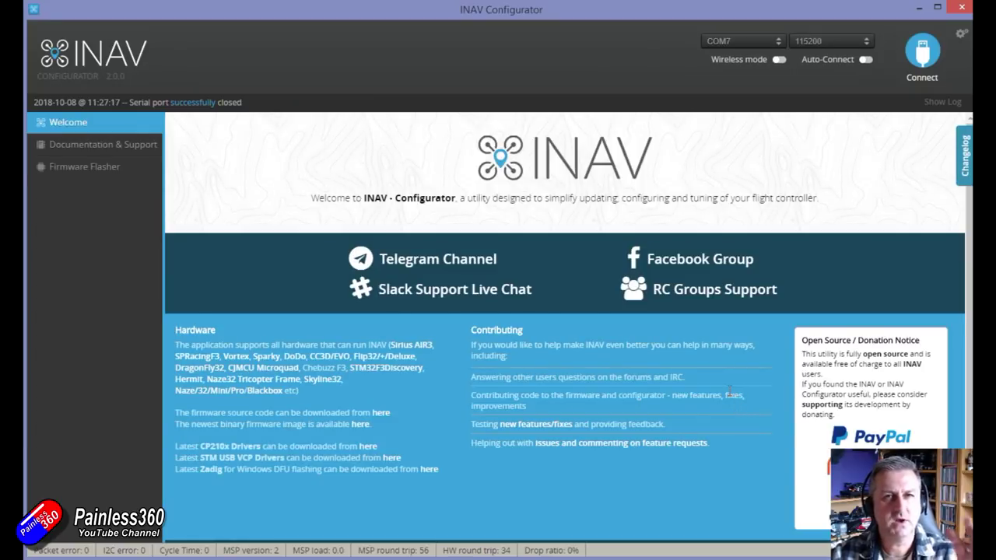
Step: Reconnect to the flight controller and check the mixer's servo assignments for outputs S3 to S6 against the saved servo rules
left_click(922, 53)
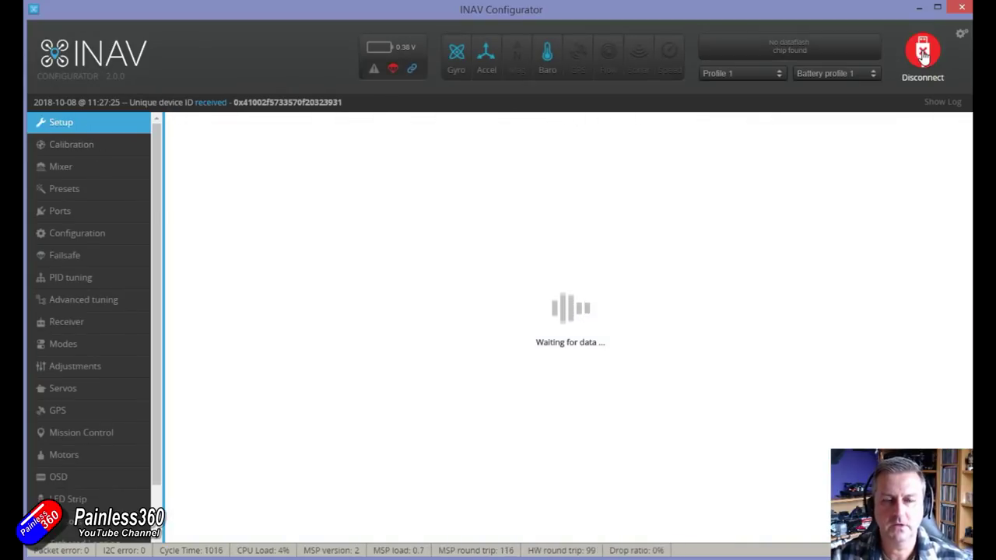
left_click(77, 166)
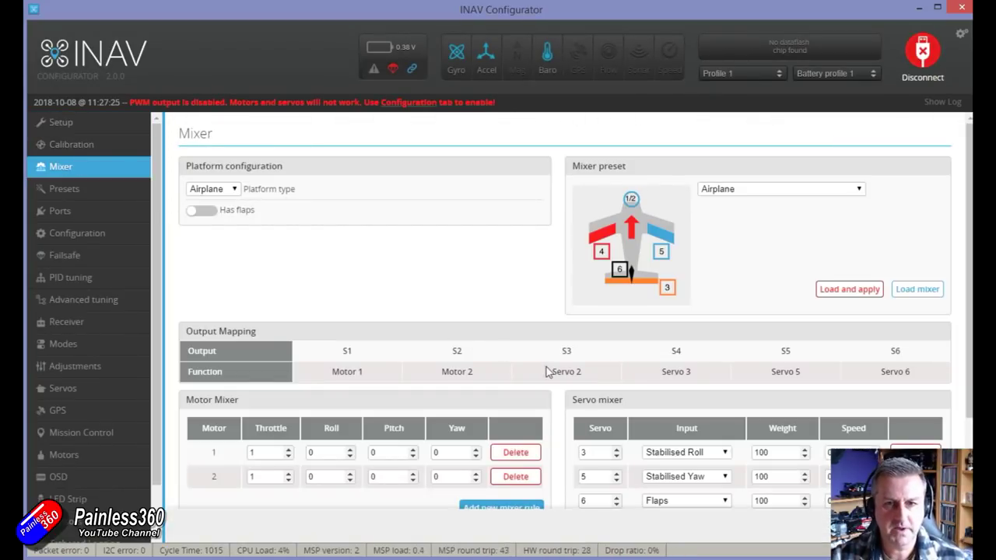
scroll(573, 272, "down", 1)
double_click(554, 282)
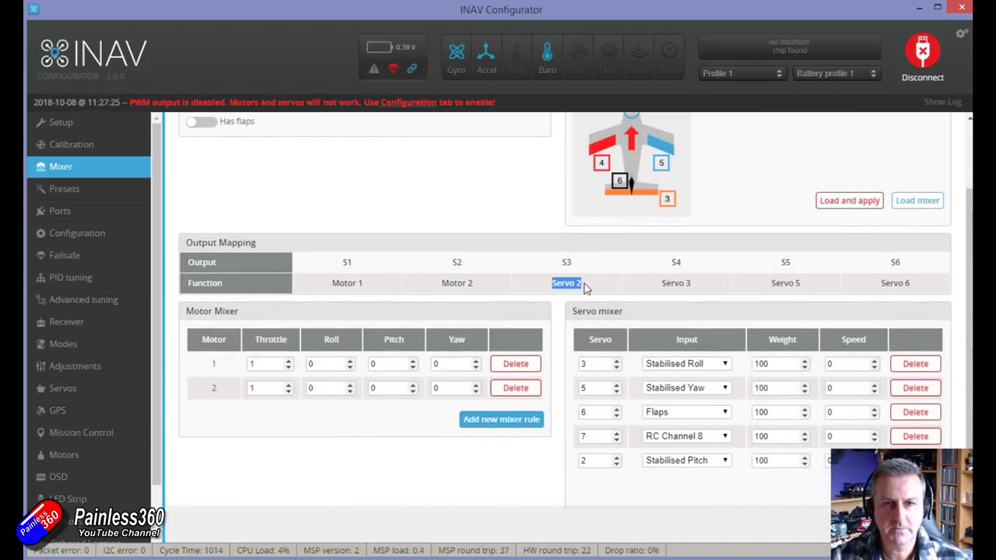
double_click(675, 282)
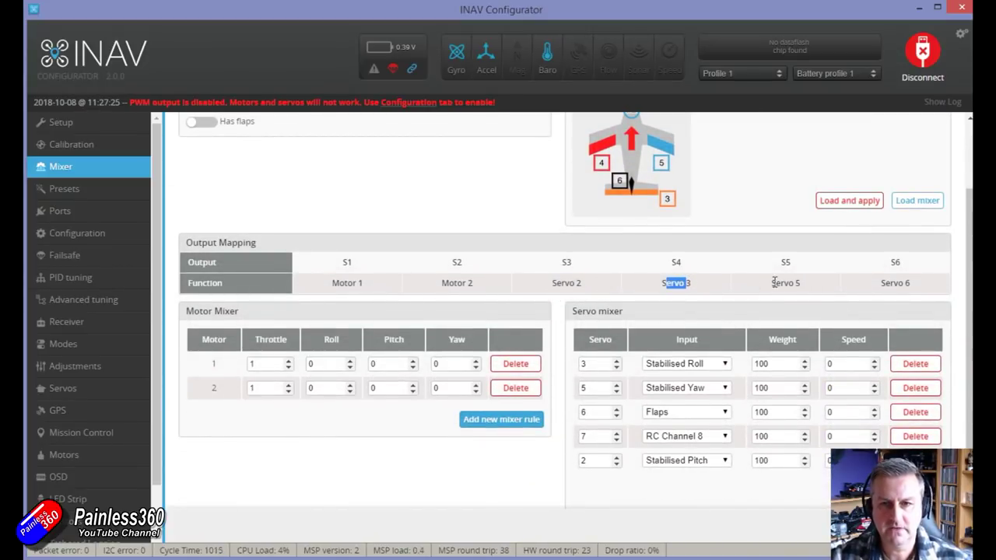
left_click_drag(771, 282, 802, 283)
left_click_drag(883, 285, 901, 283)
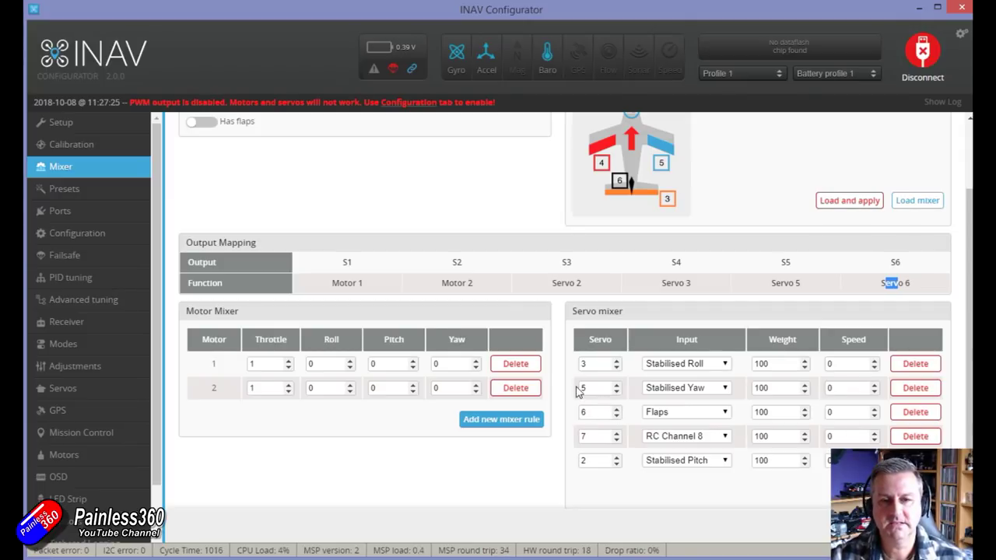
scroll(536, 284, "up", 2)
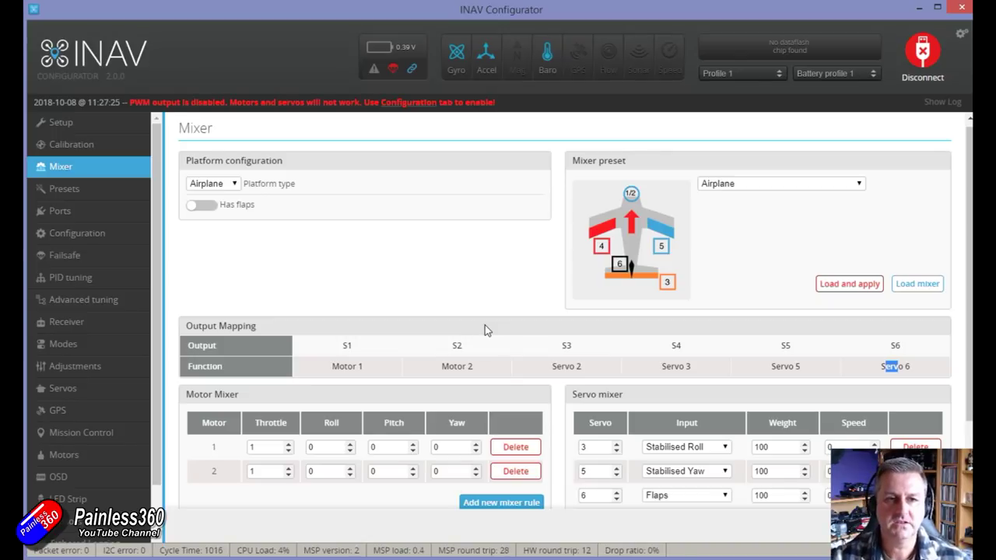
scroll(479, 285, "down", 1)
scroll(479, 285, "up", 1)
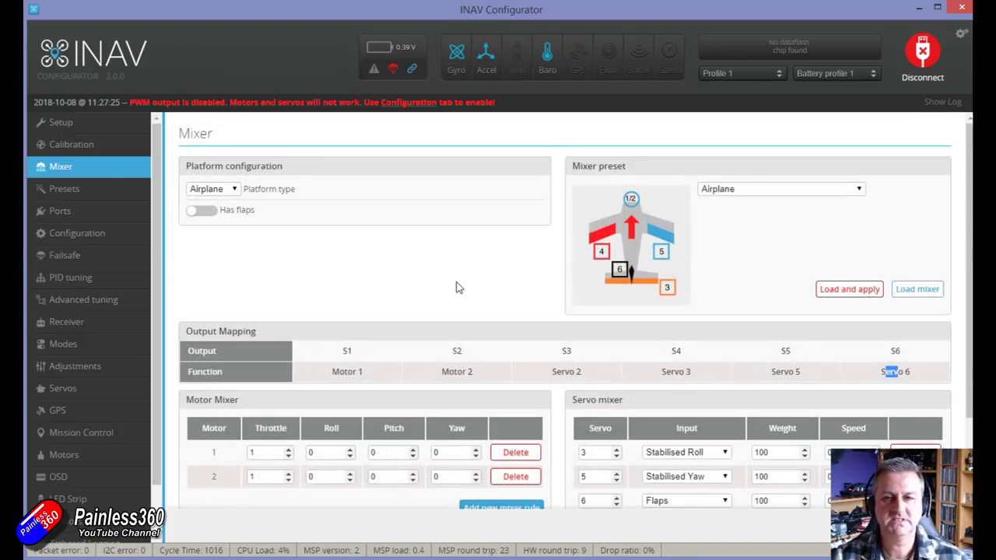